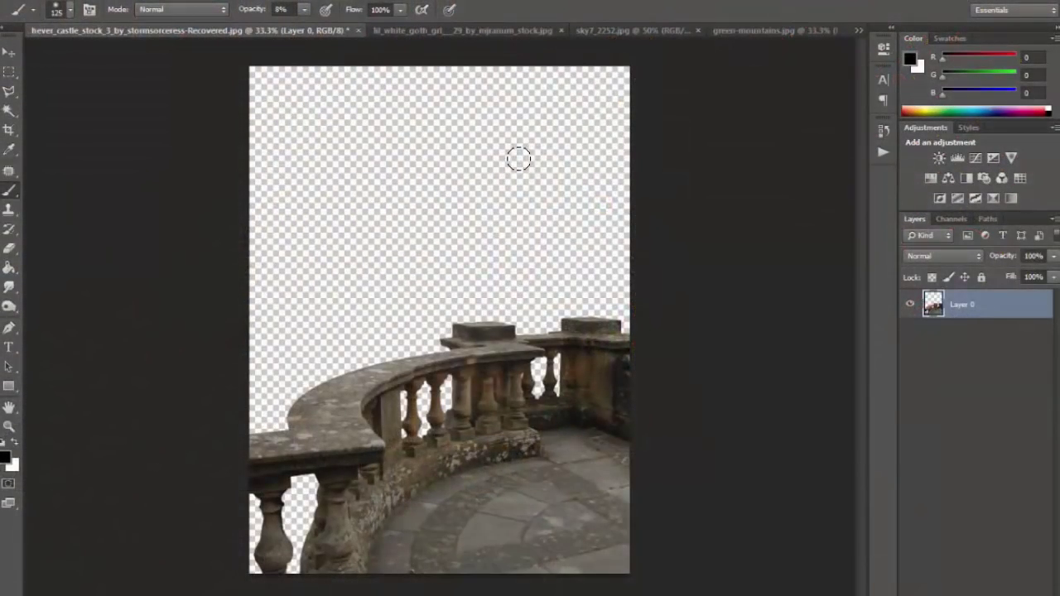
# Make the green-mountains.jpg photo the active document.
pyautogui.click(746, 29)
# Bring the green mountains into the balcony document behind Layer 0, lowered beneath the balustrade.
pyautogui.click(8, 52)
pyautogui.moveTo(177, 155); pyautogui.dragTo(386, 172)
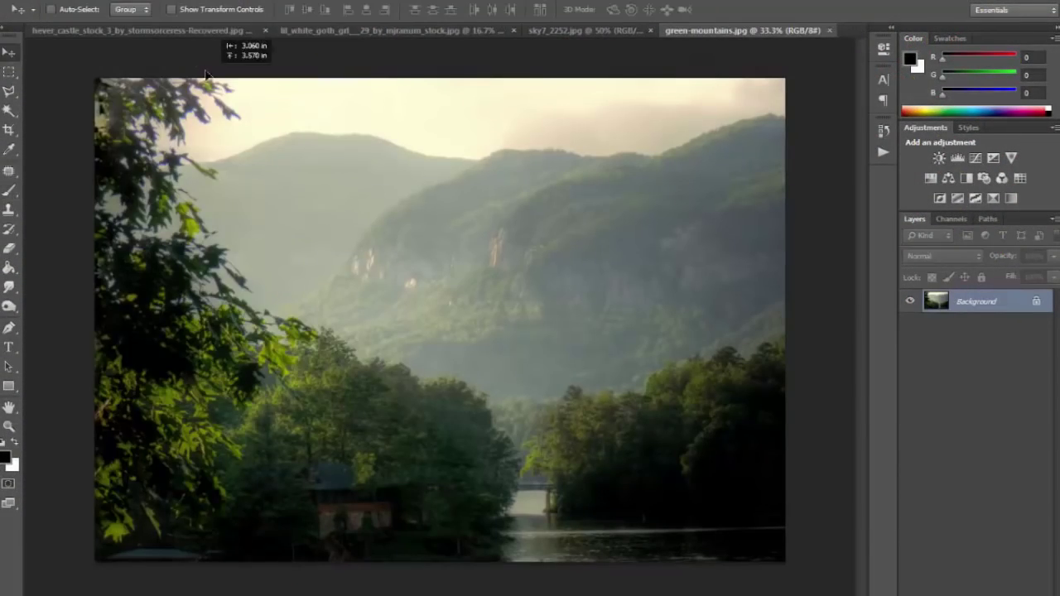
pyautogui.moveTo(973, 306); pyautogui.dragTo(973, 340)
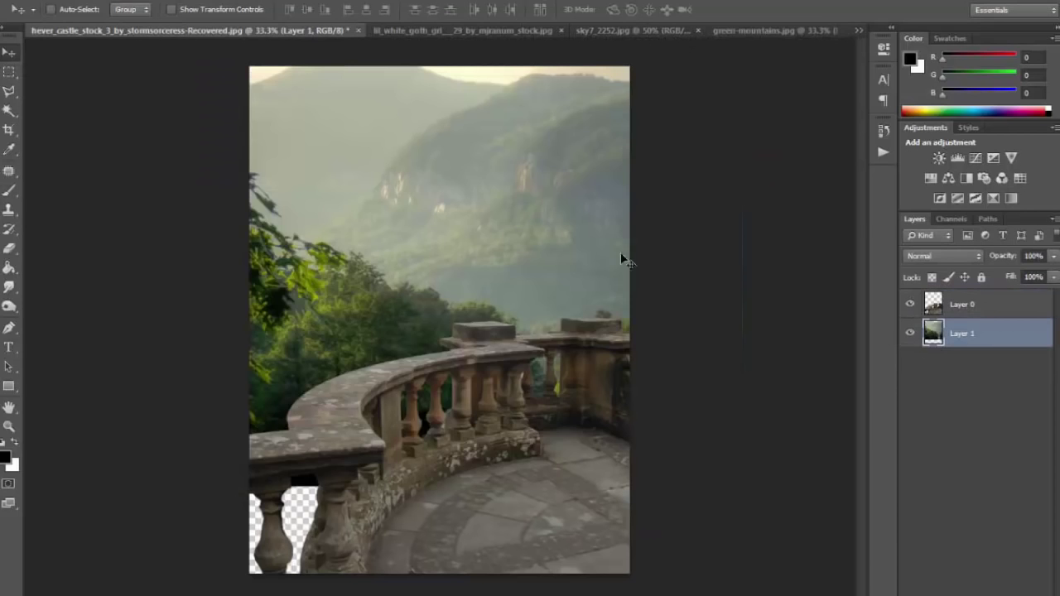
pyautogui.moveTo(504, 280); pyautogui.dragTo(502, 370)
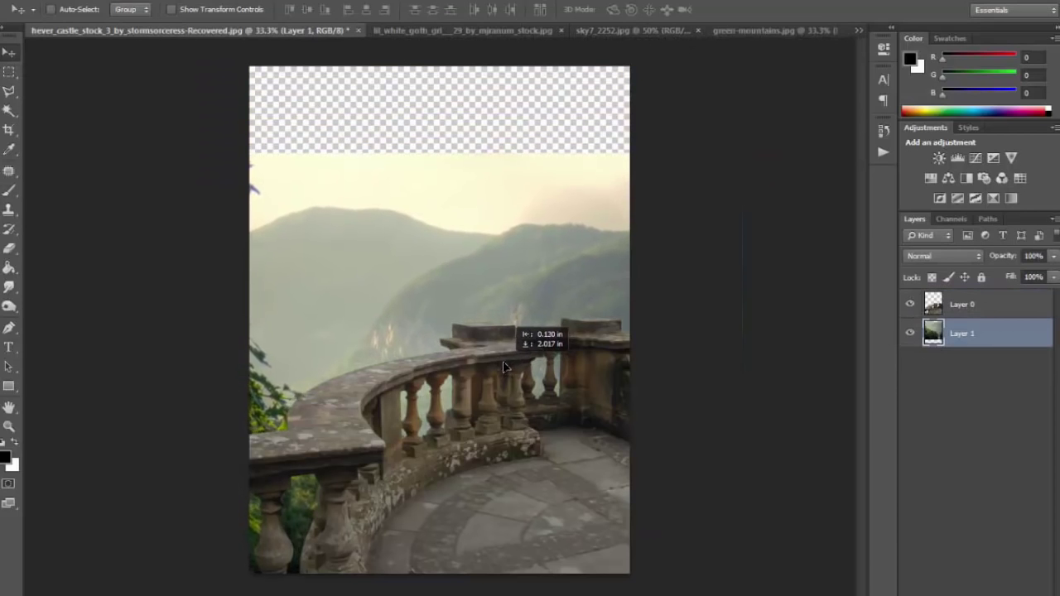
# Bring the cloudy sky in beneath the mountains, with the clouds at the top of the frame.
pyautogui.click(631, 32)
pyautogui.moveTo(514, 243); pyautogui.dragTo(488, 206)
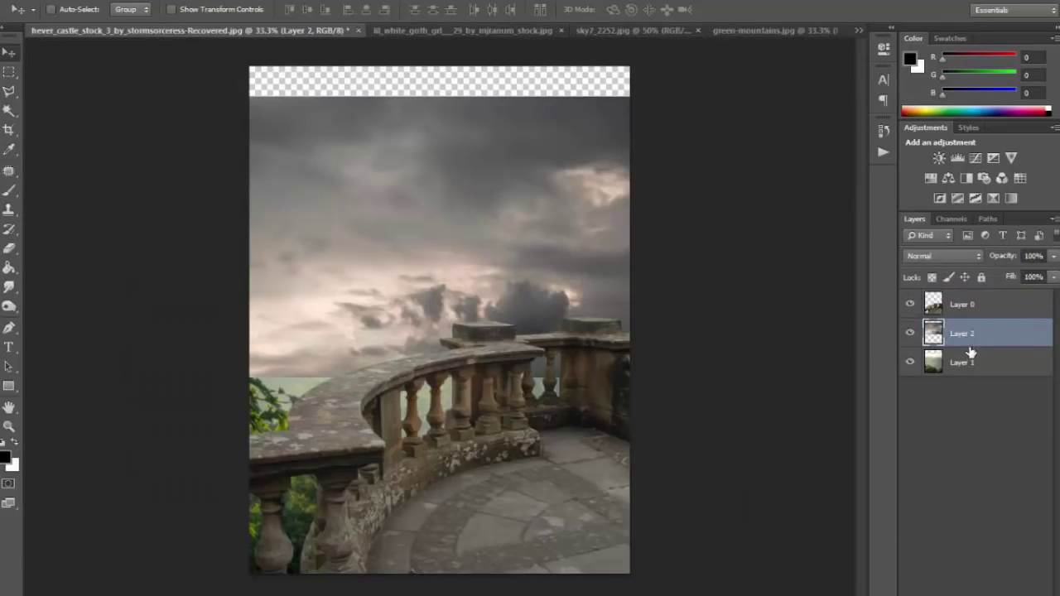
pyautogui.moveTo(971, 353); pyautogui.dragTo(976, 377)
pyautogui.moveTo(555, 267)
pyautogui.mouseDown()
pyautogui.moveTo(568, 60)
pyautogui.moveTo(557, 253)
pyautogui.mouseUp()
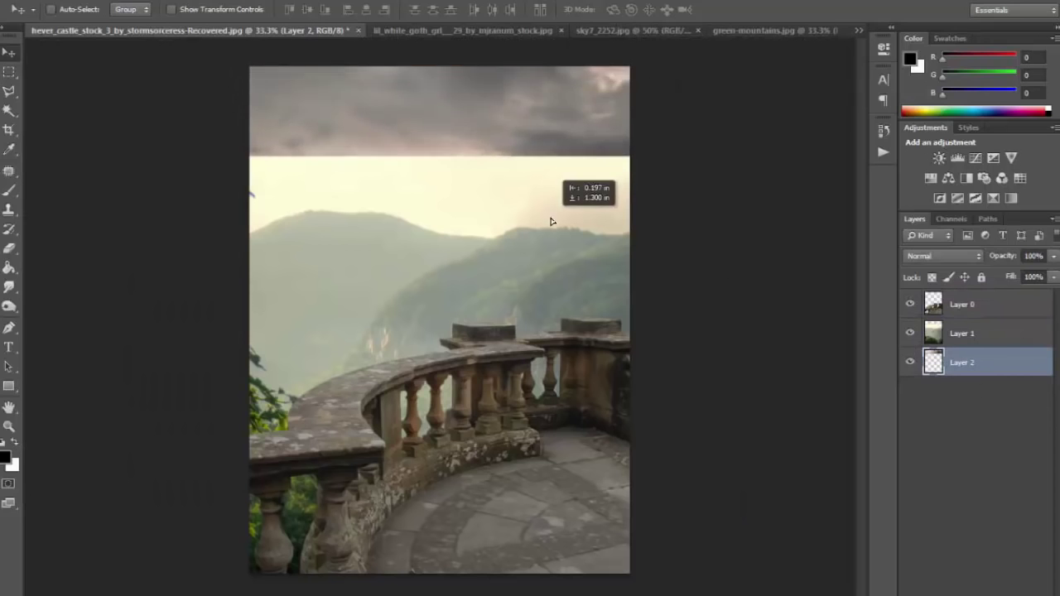
# Temporarily fade the mountains to raise the clouds higher, then restore the mountains to full opacity.
pyautogui.click(936, 333)
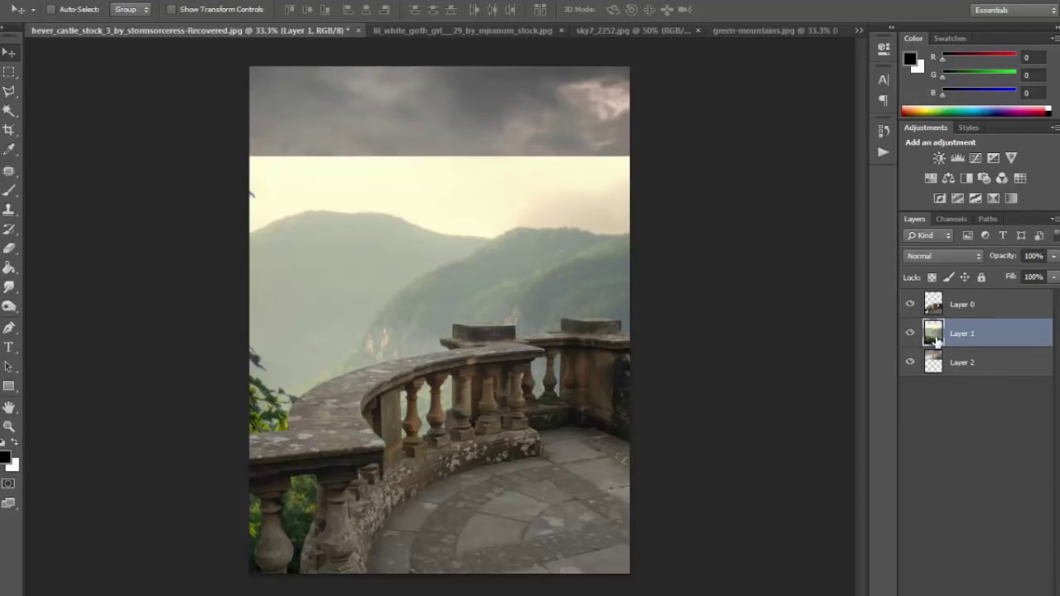
pyautogui.click(1053, 256)
pyautogui.moveTo(1051, 273); pyautogui.dragTo(1032, 275)
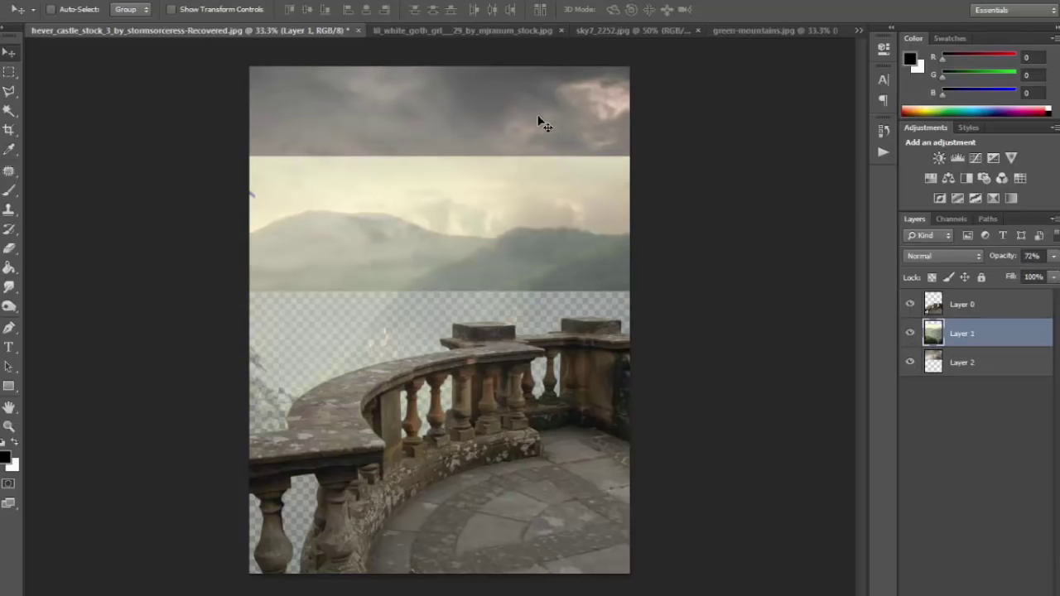
pyautogui.moveTo(553, 123); pyautogui.dragTo(563, 102)
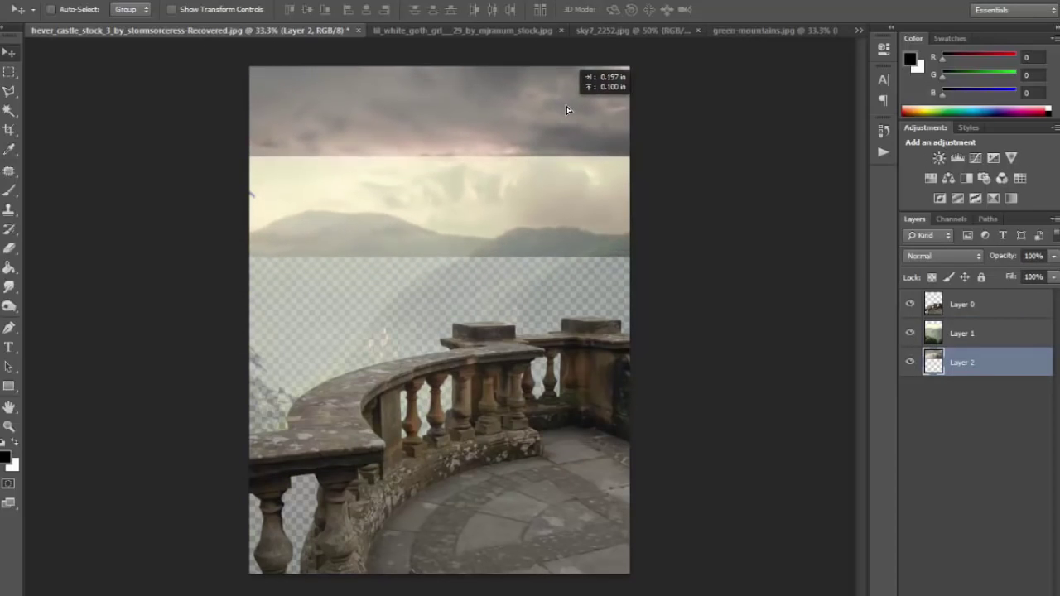
pyautogui.moveTo(564, 102); pyautogui.dragTo(564, 97)
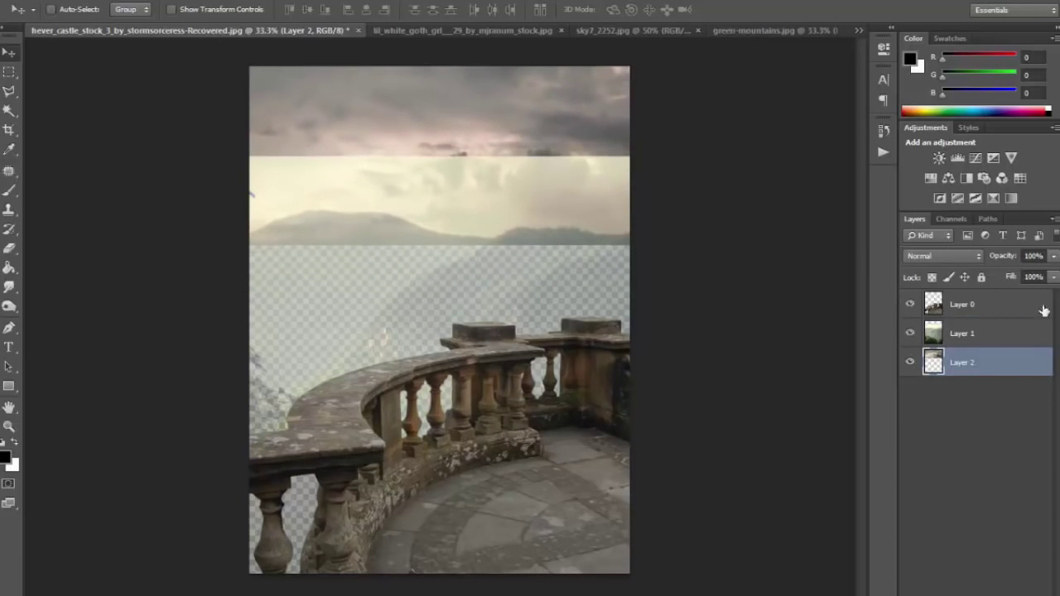
pyautogui.click(1000, 334)
pyautogui.click(1053, 256)
pyautogui.moveTo(1035, 279); pyautogui.dragTo(1050, 279)
pyautogui.click(974, 331)
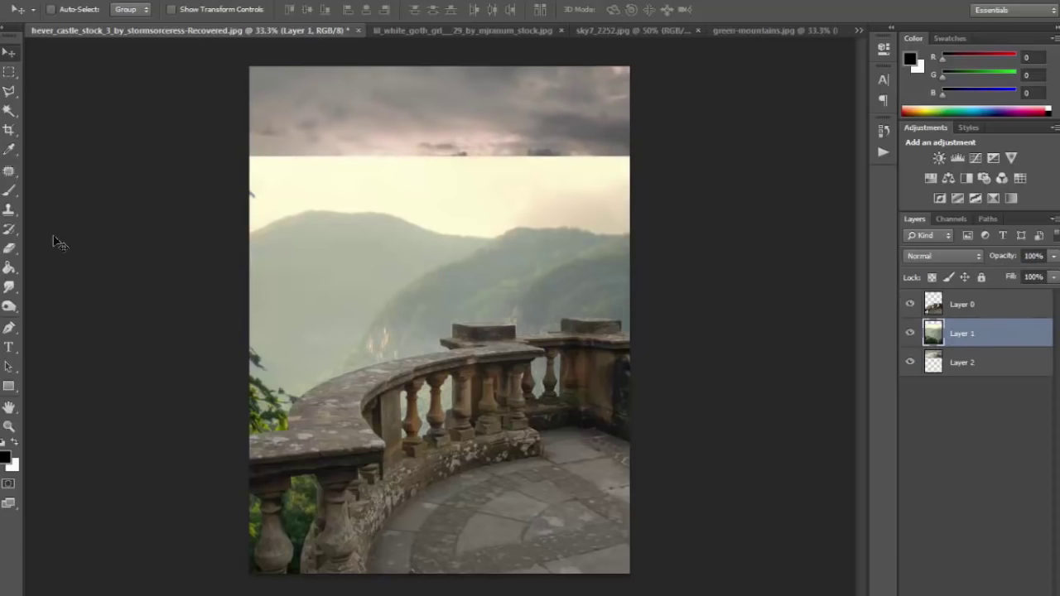
pyautogui.click(9, 247)
# Softly erase the mountain layer's top edge into the clouds with a 300 px eraser at 24% opacity.
pyautogui.press(']')
pyautogui.press(']')
pyautogui.press(']')
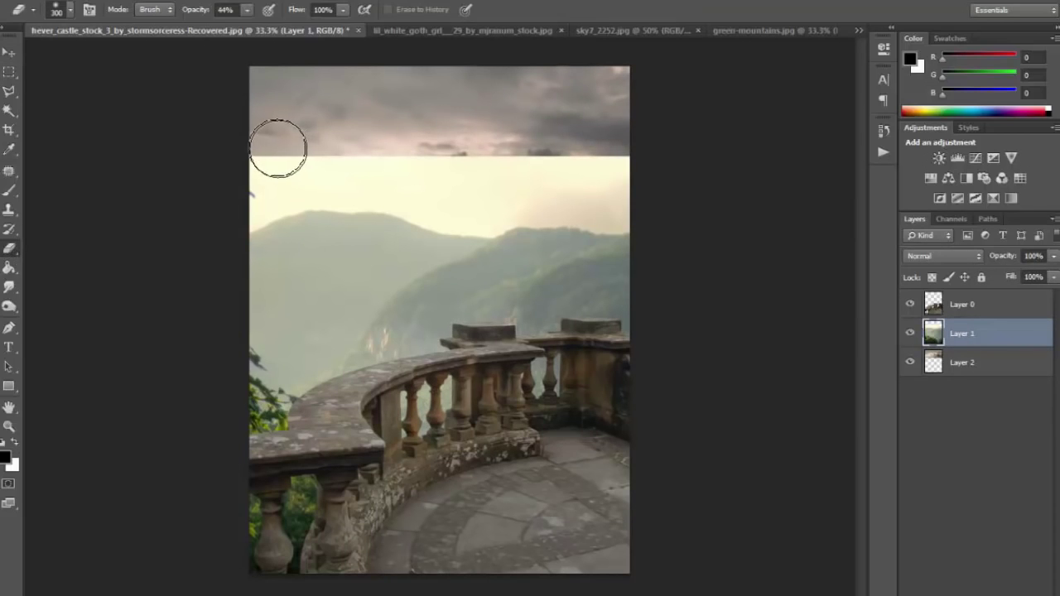
pyautogui.press('2')
pyautogui.press('4')
pyautogui.moveTo(338, 150)
pyautogui.mouseDown()
pyautogui.moveTo(660, 161)
pyautogui.moveTo(633, 154)
pyautogui.mouseUp()
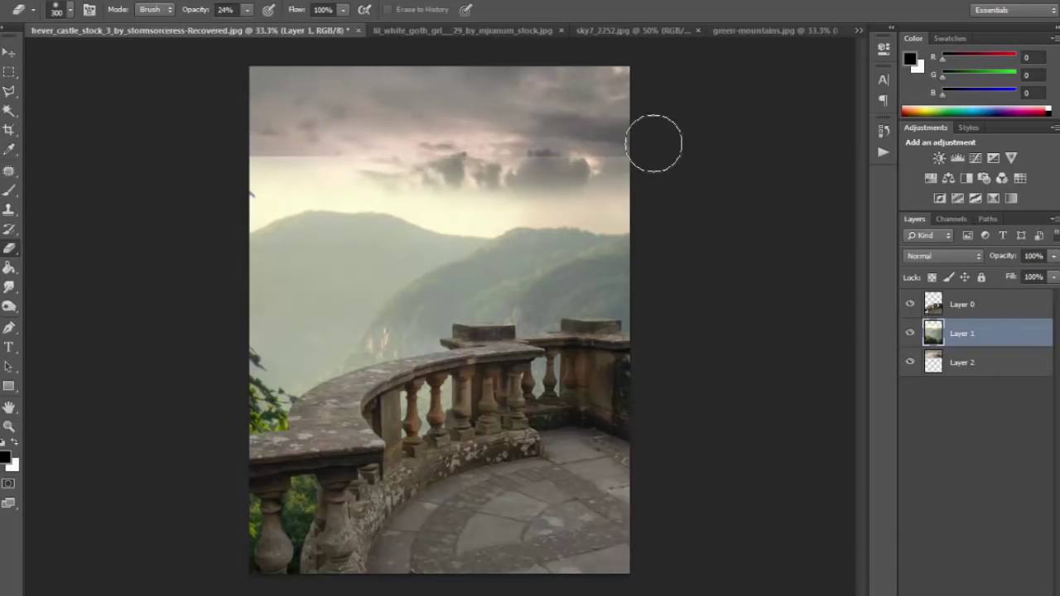
pyautogui.moveTo(248, 149)
pyautogui.mouseDown()
pyautogui.moveTo(291, 161)
pyautogui.moveTo(259, 143)
pyautogui.mouseUp()
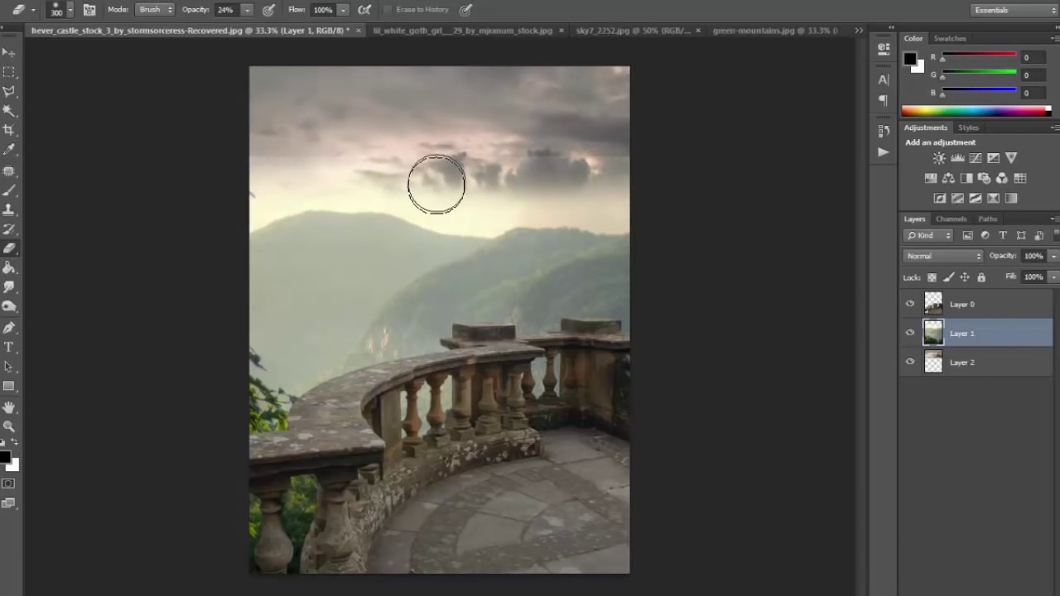
pyautogui.moveTo(435, 182)
pyautogui.mouseDown()
pyautogui.moveTo(509, 184)
pyautogui.moveTo(482, 152)
pyautogui.moveTo(425, 145)
pyautogui.mouseUp()
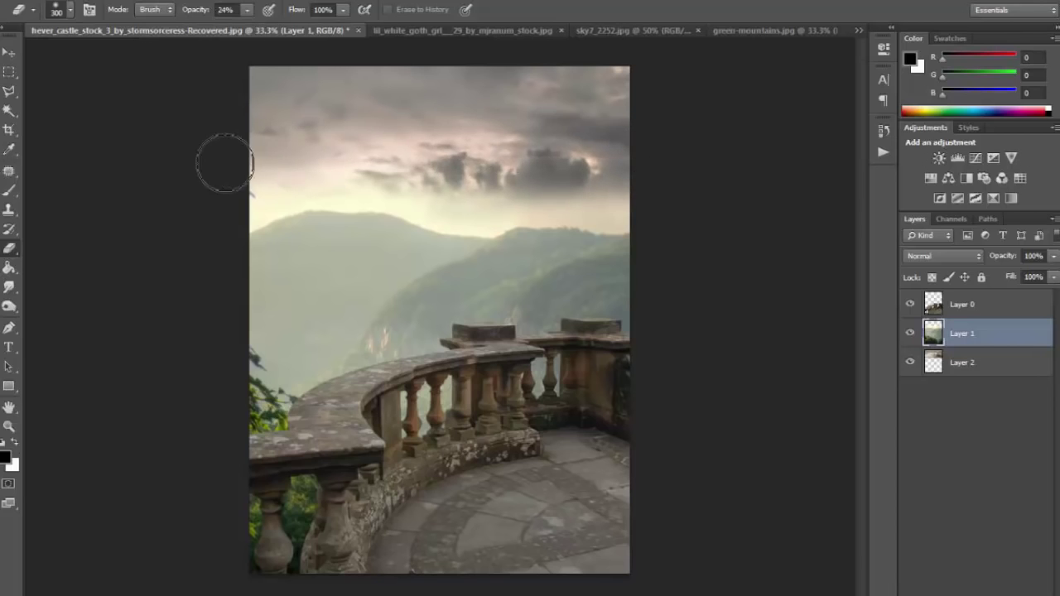
pyautogui.moveTo(224, 161)
pyautogui.mouseDown()
pyautogui.moveTo(466, 189)
pyautogui.moveTo(502, 165)
pyautogui.mouseUp()
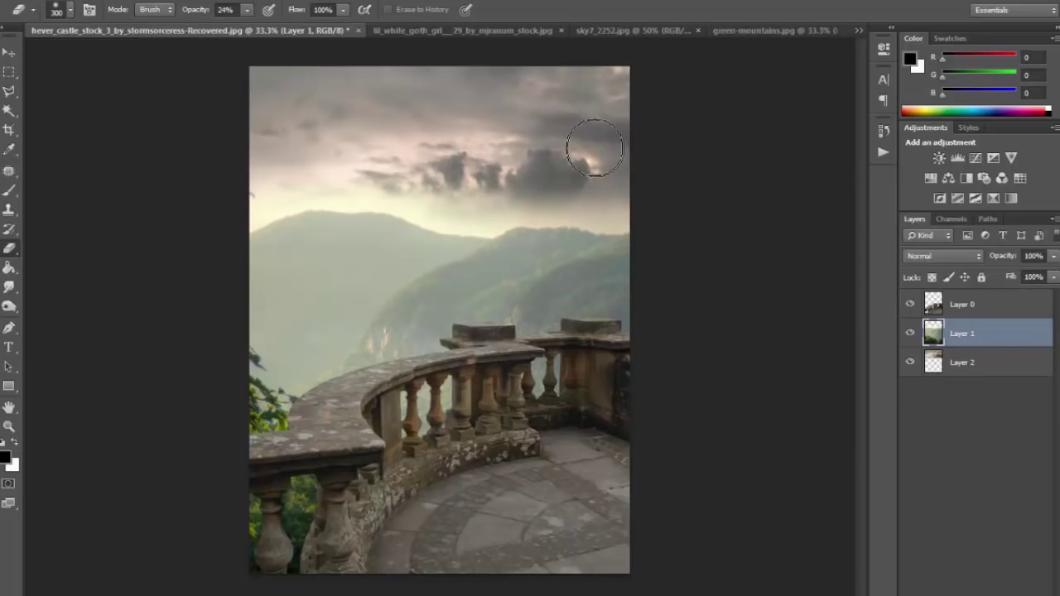
pyautogui.click(985, 591)
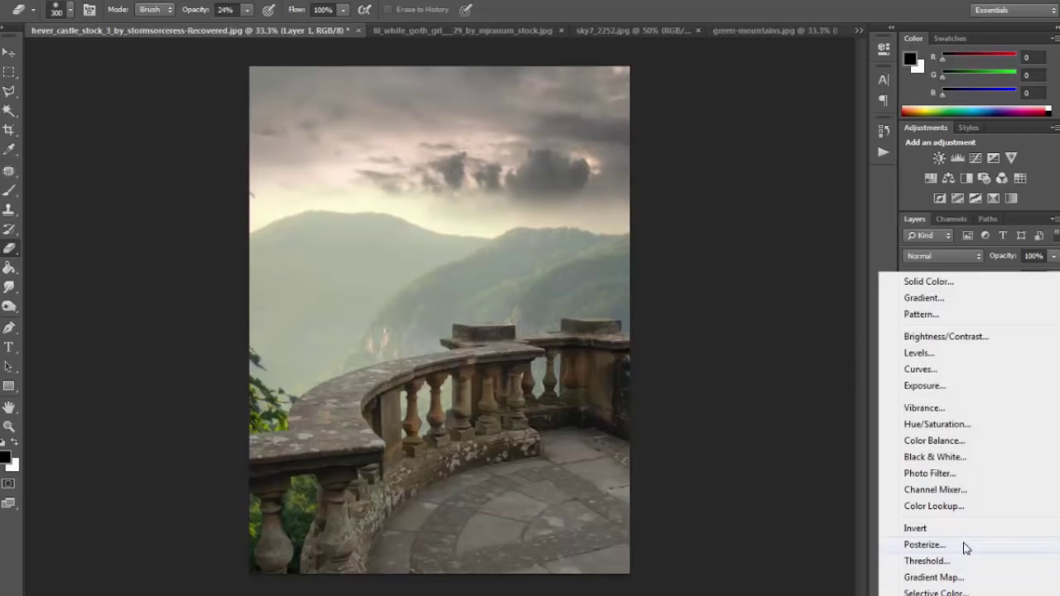
# Warm the mountains with a clipped Color Balance toward red, then erase more of their top.
pyautogui.click(946, 437)
pyautogui.moveTo(737, 119); pyautogui.dragTo(750, 117)
pyautogui.keyDown('alt'); pyautogui.click(1002, 348); pyautogui.keyUp('alt')
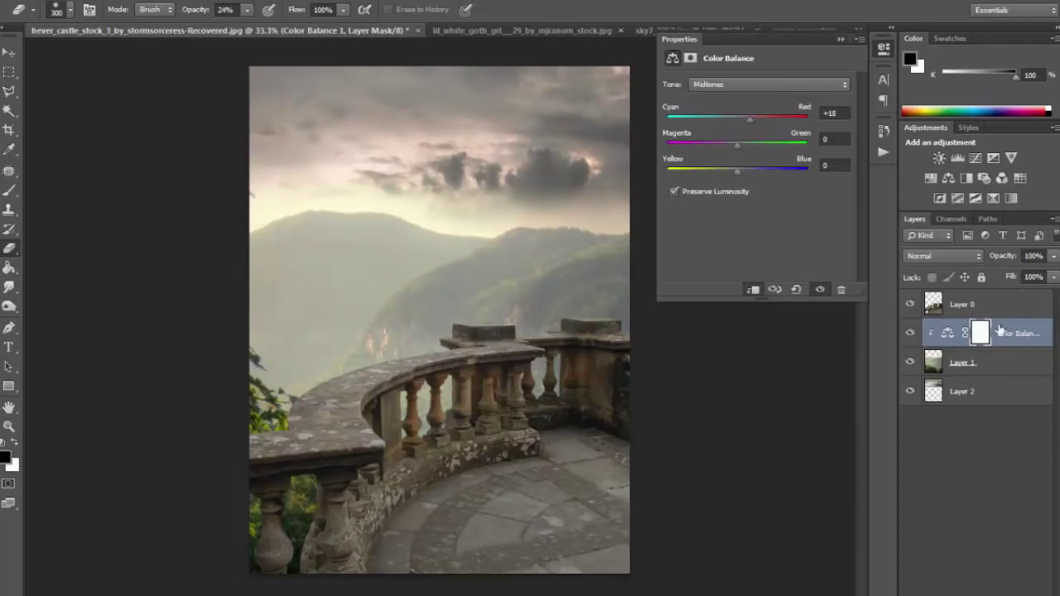
pyautogui.moveTo(767, 119)
pyautogui.mouseDown()
pyautogui.moveTo(743, 121)
pyautogui.moveTo(728, 144)
pyautogui.moveTo(744, 172)
pyautogui.mouseUp()
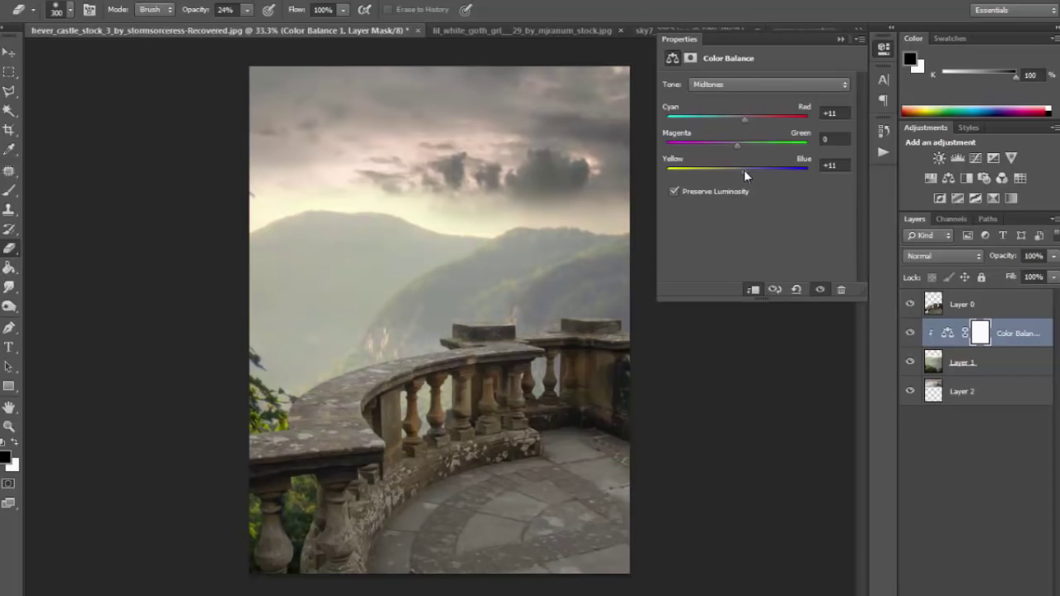
pyautogui.click(841, 39)
pyautogui.click(964, 362)
pyautogui.moveTo(593, 195)
pyautogui.mouseDown()
pyautogui.moveTo(554, 185)
pyautogui.moveTo(243, 185)
pyautogui.moveTo(423, 176)
pyautogui.mouseUp()
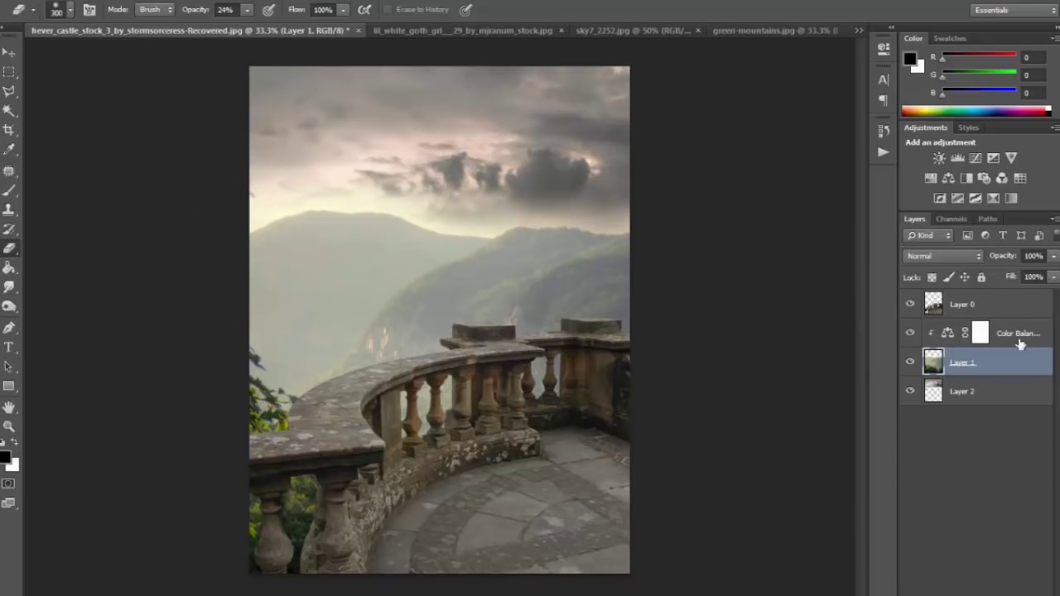
# Tint the sky yellow with a Color Balance above it at Yellow–Blue -40.
pyautogui.click(1005, 393)
pyautogui.click(995, 572)
pyautogui.click(943, 439)
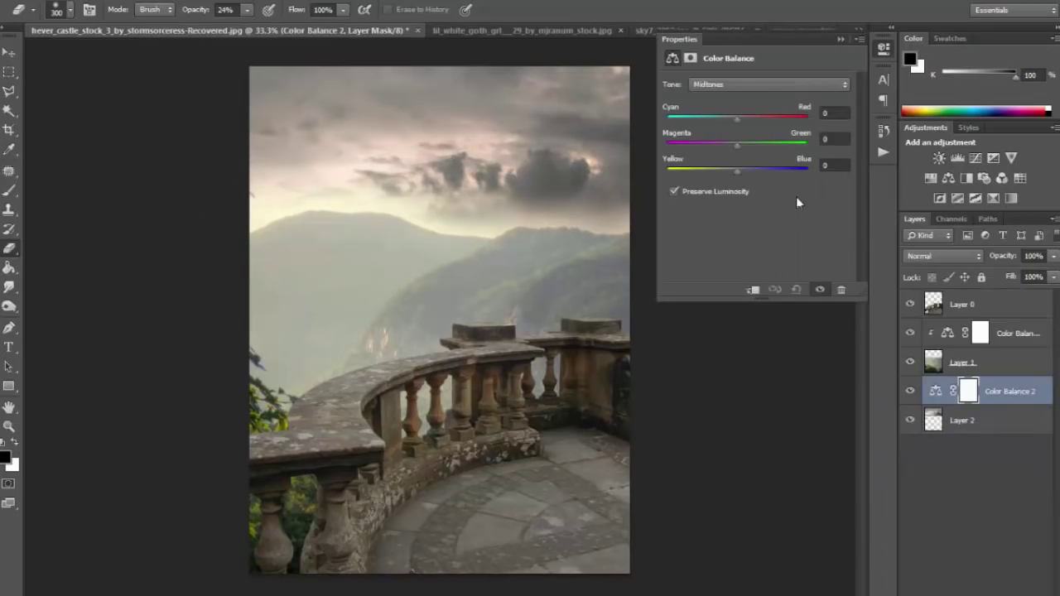
pyautogui.moveTo(734, 171); pyautogui.dragTo(709, 177)
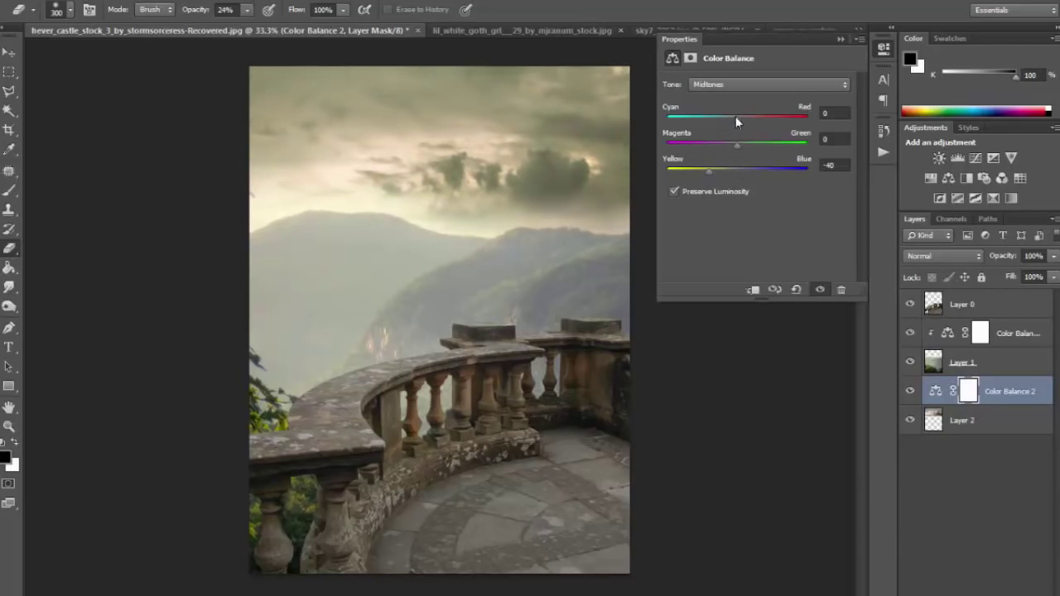
pyautogui.moveTo(735, 118)
pyautogui.mouseDown()
pyautogui.moveTo(723, 119)
pyautogui.moveTo(739, 119)
pyautogui.moveTo(725, 146)
pyautogui.moveTo(736, 144)
pyautogui.mouseUp()
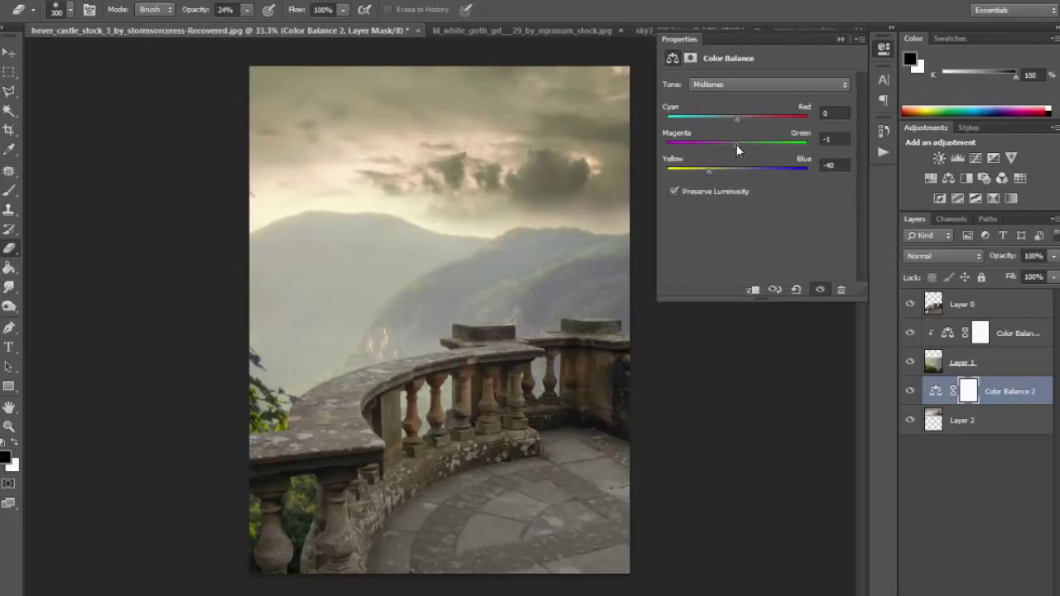
pyautogui.click(838, 39)
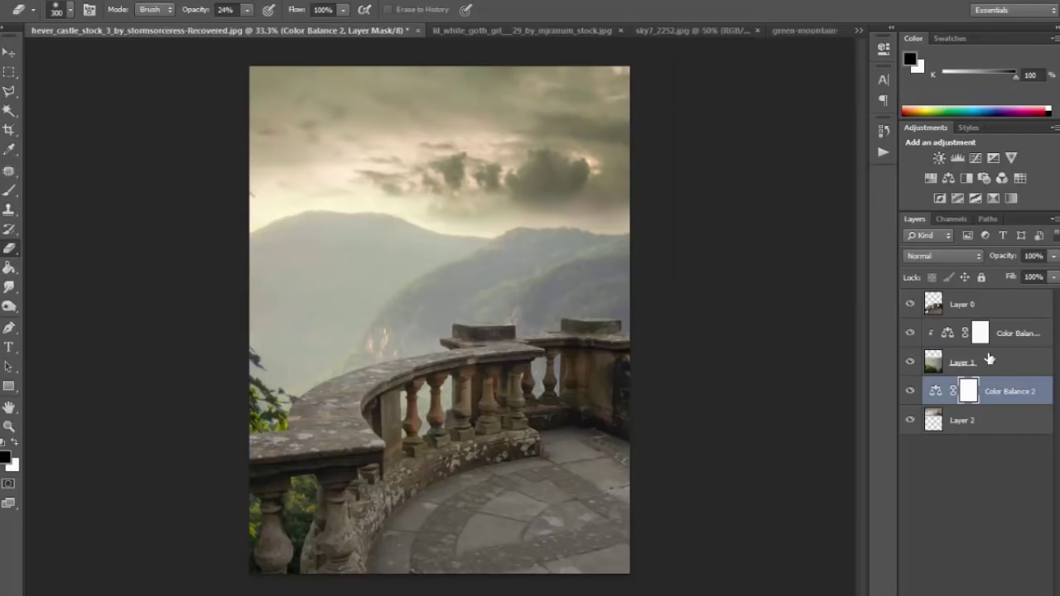
pyautogui.click(1015, 347)
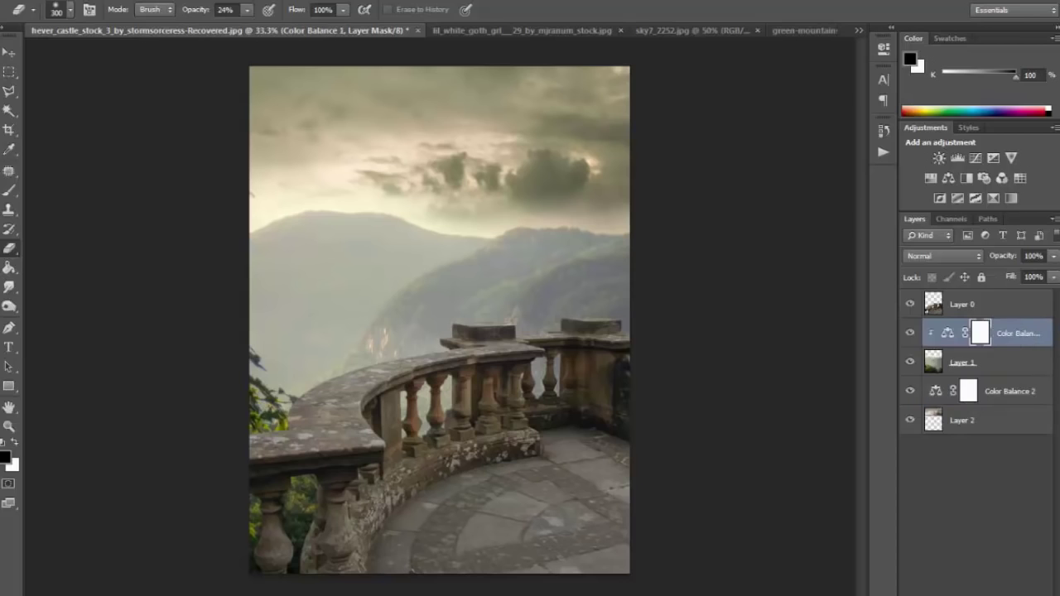
pyautogui.click(981, 591)
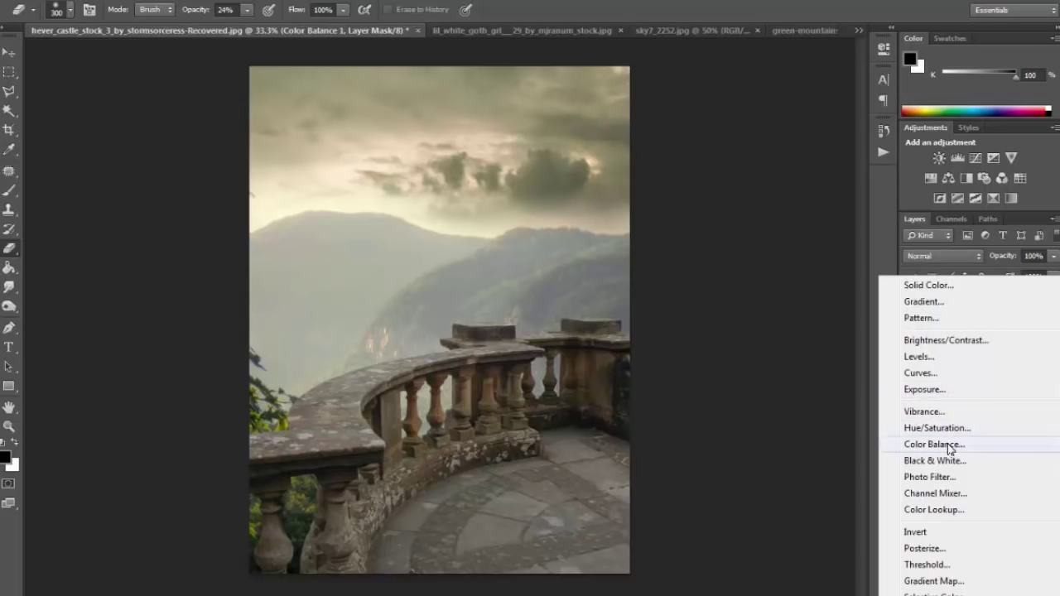
# Add a greyish teal (#4c828f) Solid Color fill layer in Overlay mode at 59% opacity.
pyautogui.click(928, 285)
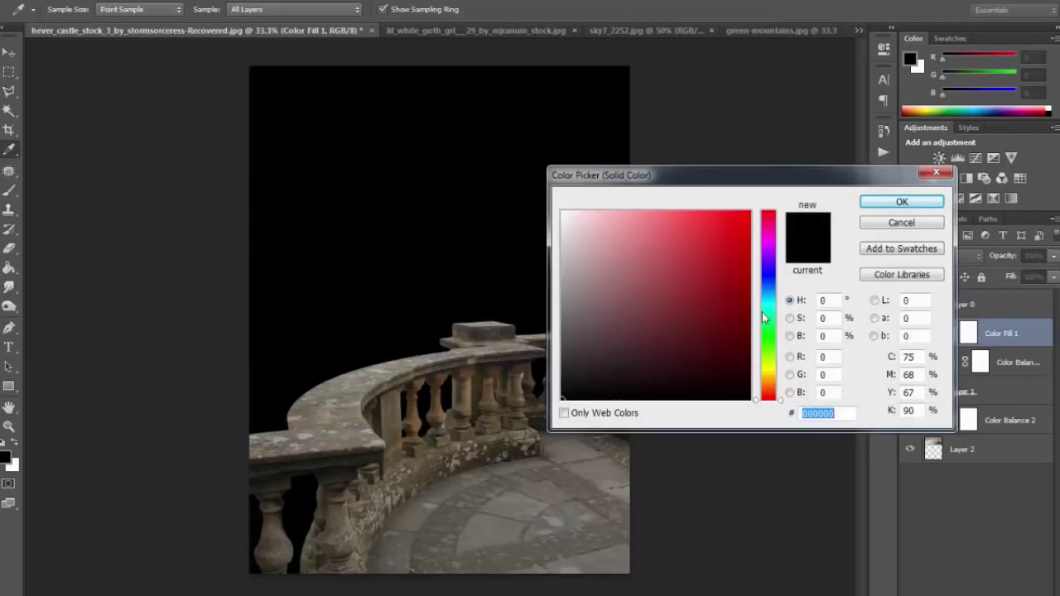
pyautogui.click(766, 300)
pyautogui.click(738, 305)
pyautogui.moveTo(738, 305)
pyautogui.mouseDown()
pyautogui.moveTo(726, 314)
pyautogui.moveTo(650, 293)
pyautogui.moveTo(639, 329)
pyautogui.mouseUp()
pyautogui.click(893, 202)
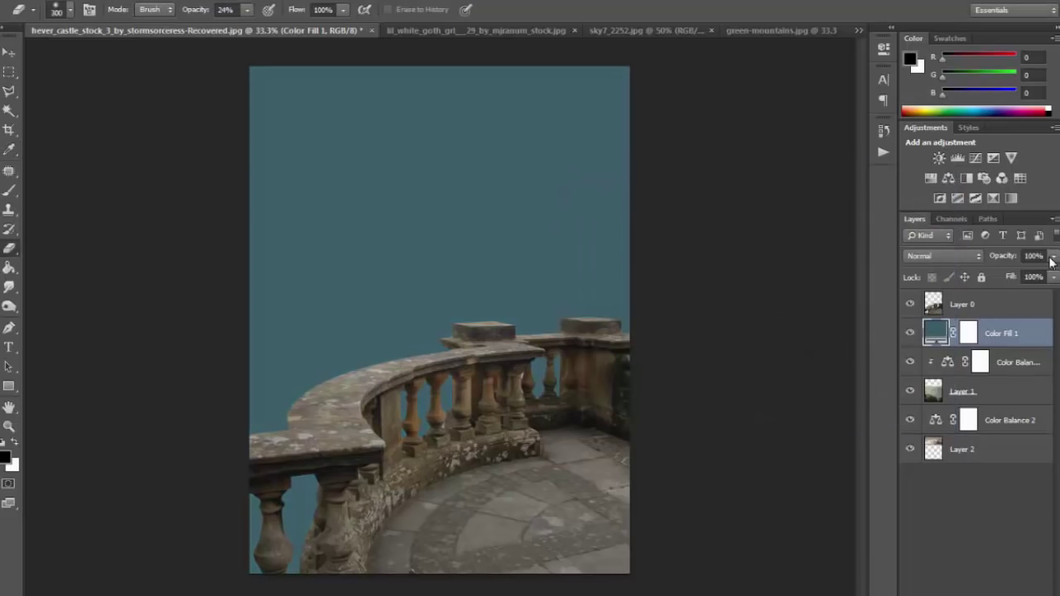
pyautogui.moveTo(1053, 256)
pyautogui.mouseDown()
pyautogui.moveTo(1015, 276)
pyautogui.moveTo(1053, 276)
pyautogui.moveTo(1021, 276)
pyautogui.mouseUp()
pyautogui.click(943, 256)
pyautogui.click(944, 229)
pyautogui.click(1053, 256)
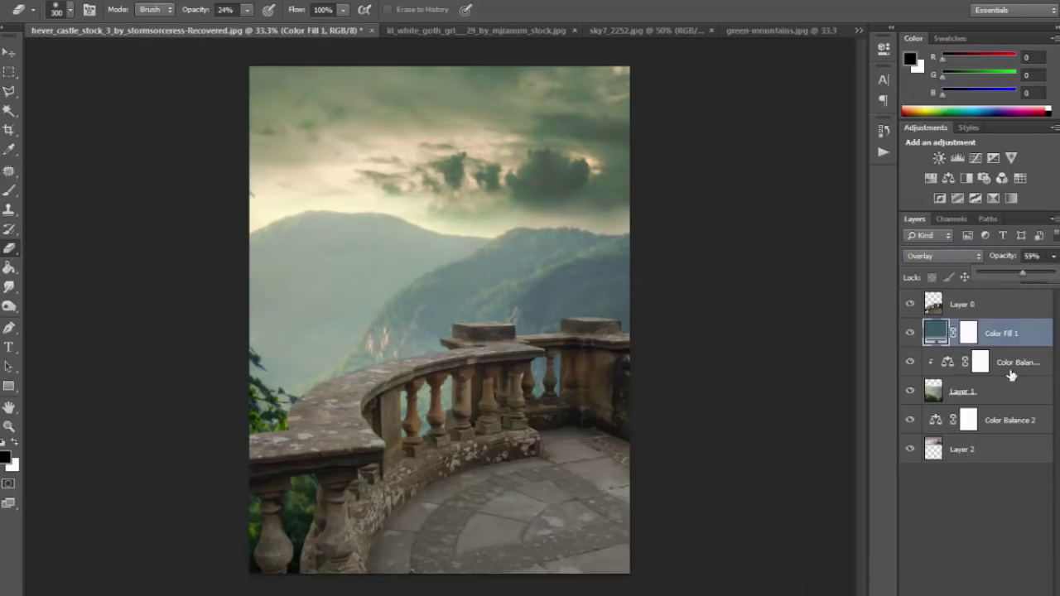
pyautogui.click(985, 304)
pyautogui.click(986, 589)
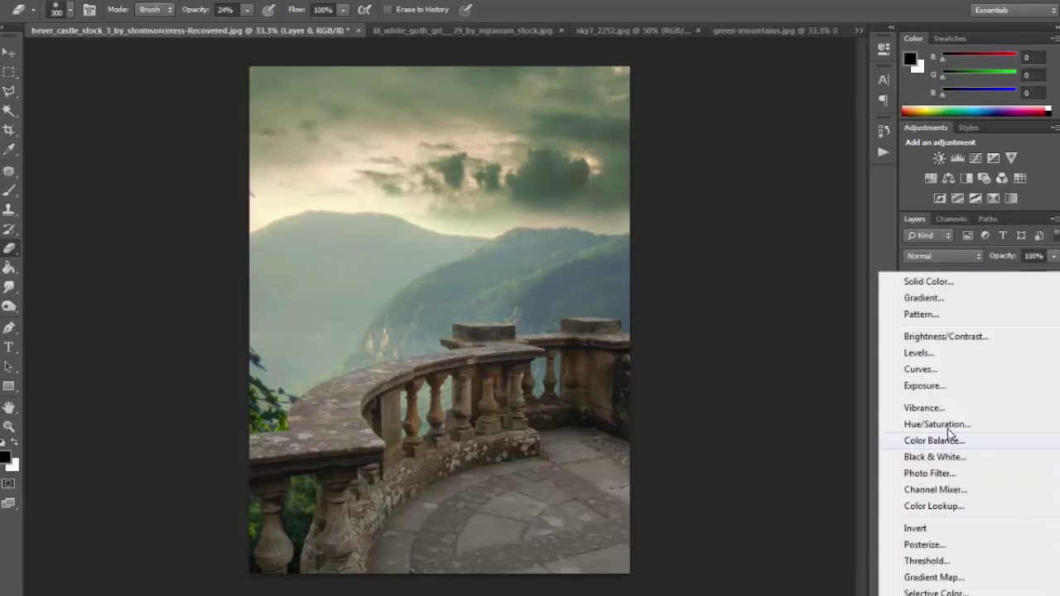
# Add a Hue/Saturation clipped to Layer 0, lowering the balcony's saturation to -16.
pyautogui.click(947, 424)
pyautogui.moveTo(755, 166); pyautogui.dragTo(721, 170)
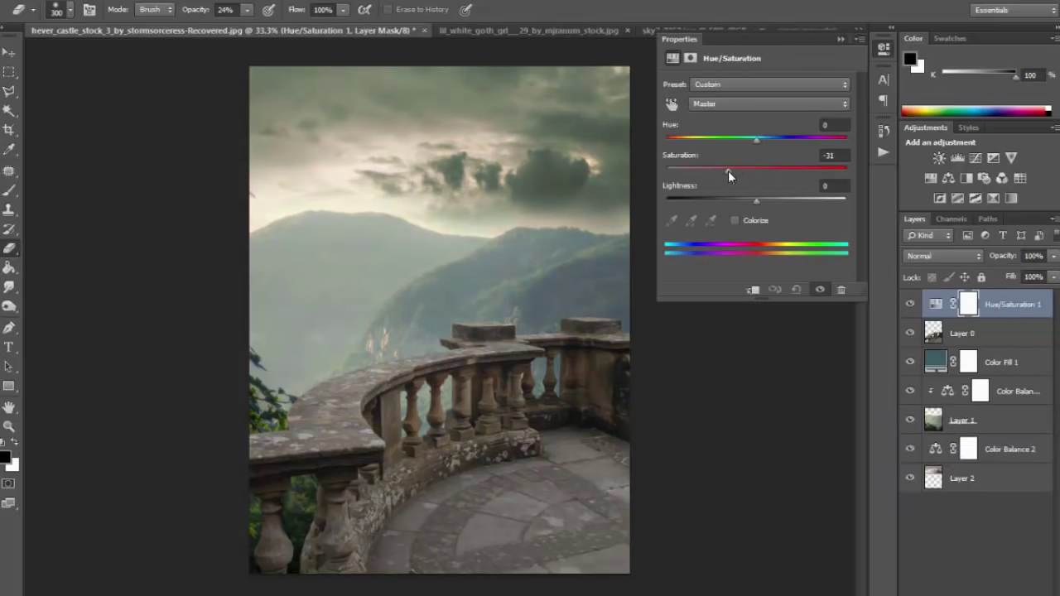
pyautogui.click(840, 40)
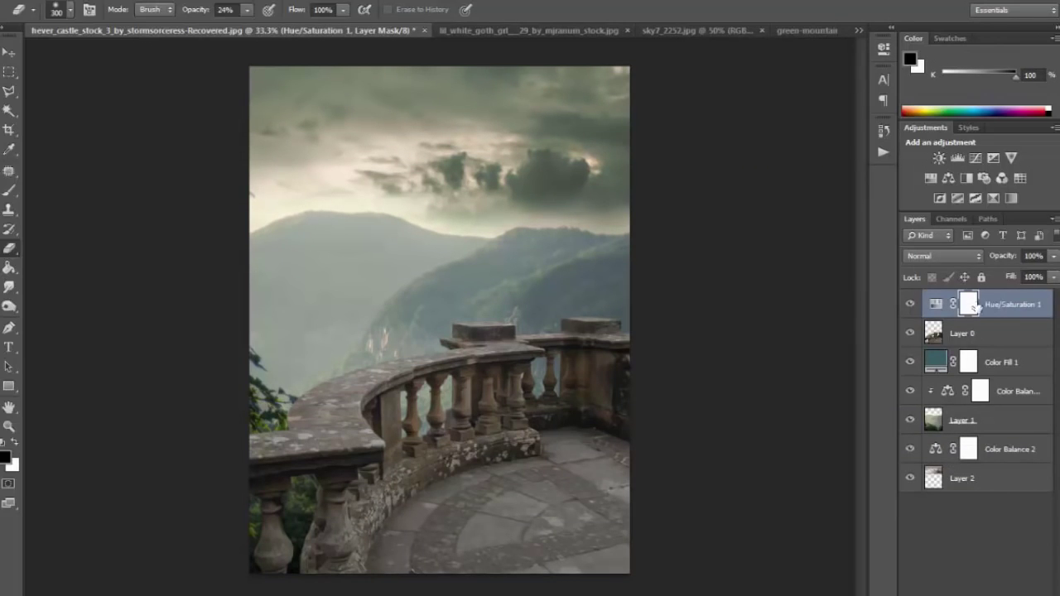
pyautogui.click(993, 332)
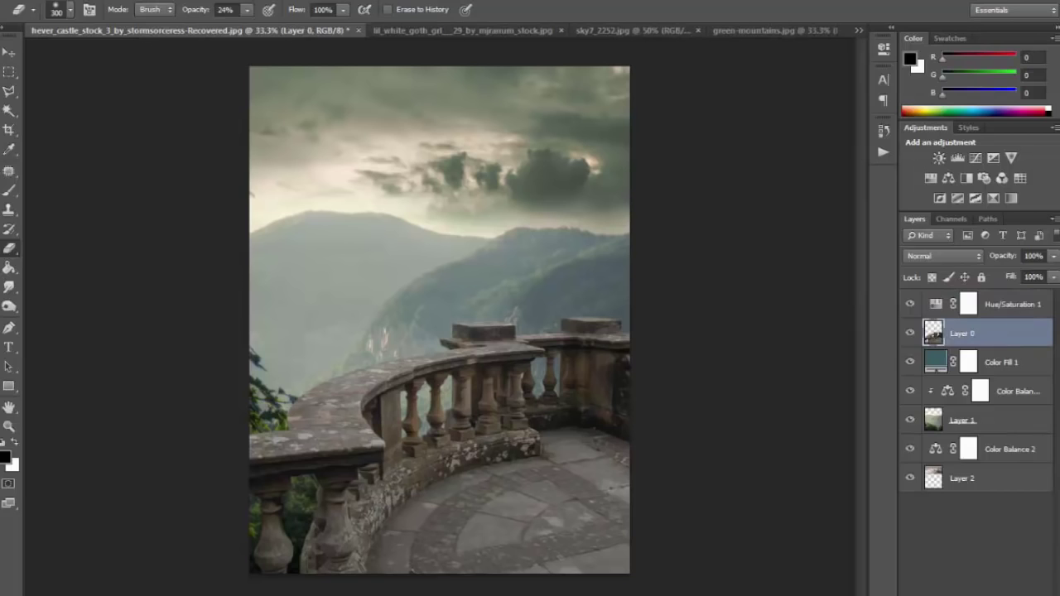
pyautogui.click(985, 592)
pyautogui.click(962, 431)
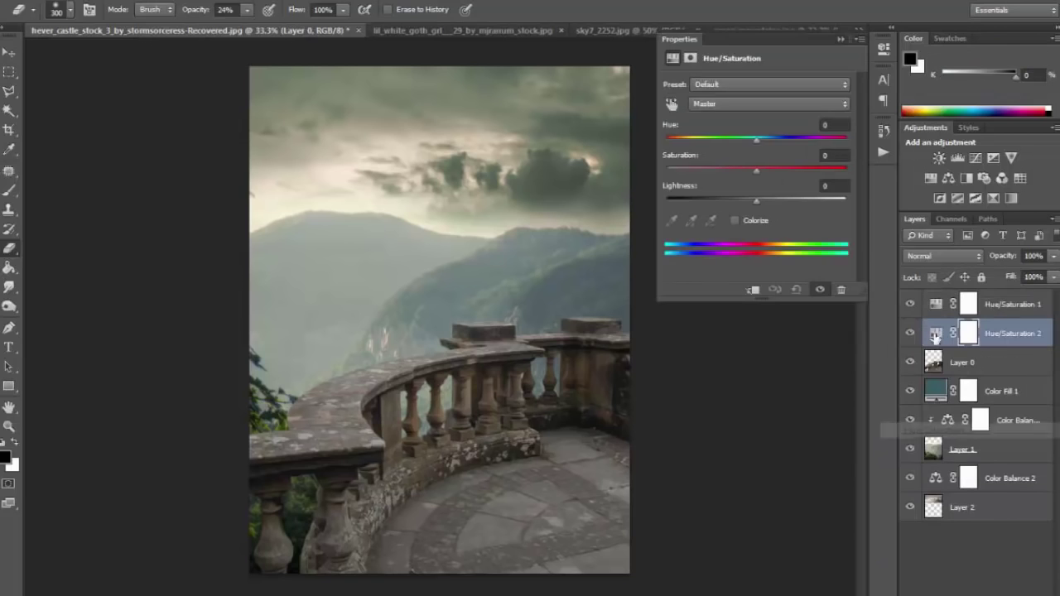
pyautogui.keyDown('alt'); pyautogui.click(1033, 344); pyautogui.keyUp('alt')
pyautogui.moveTo(755, 172); pyautogui.dragTo(731, 172)
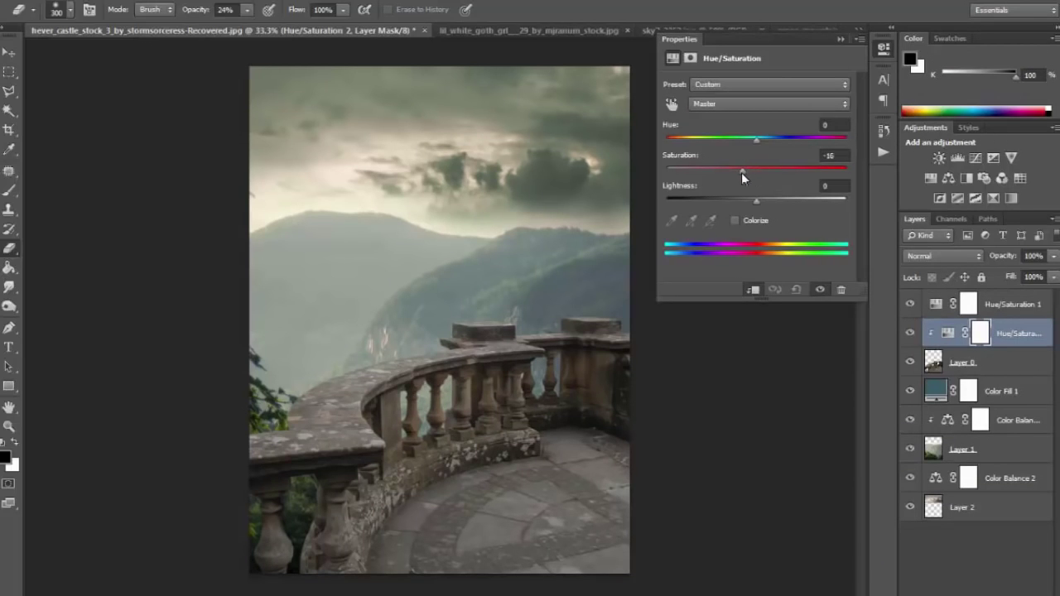
pyautogui.click(839, 39)
# Add a Color Balance clipped to Layer 0 with Cyan–Red +4 and Yellow–Blue -3.
pyautogui.click(985, 592)
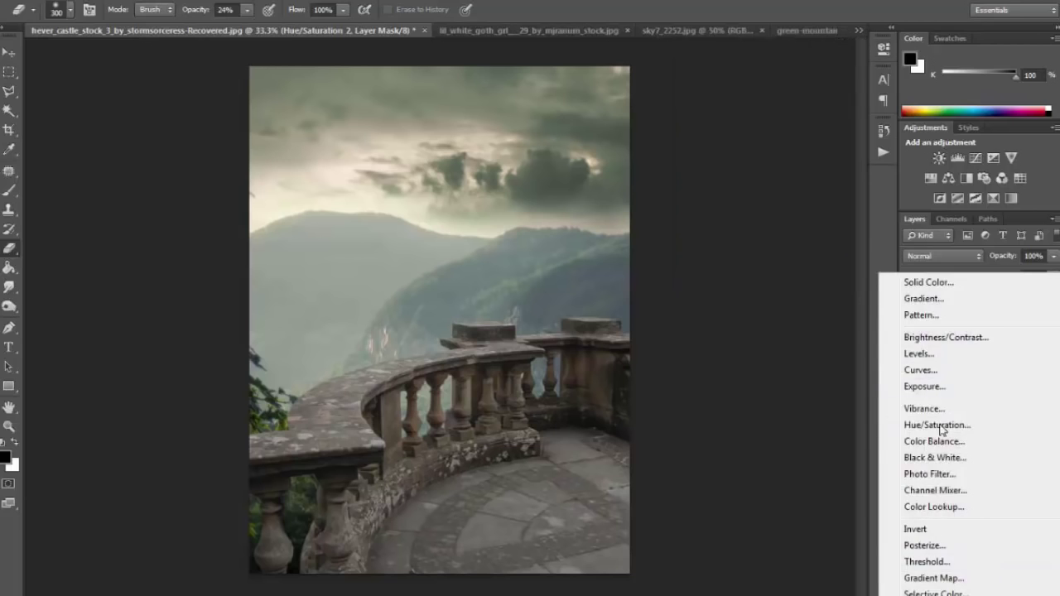
pyautogui.click(962, 447)
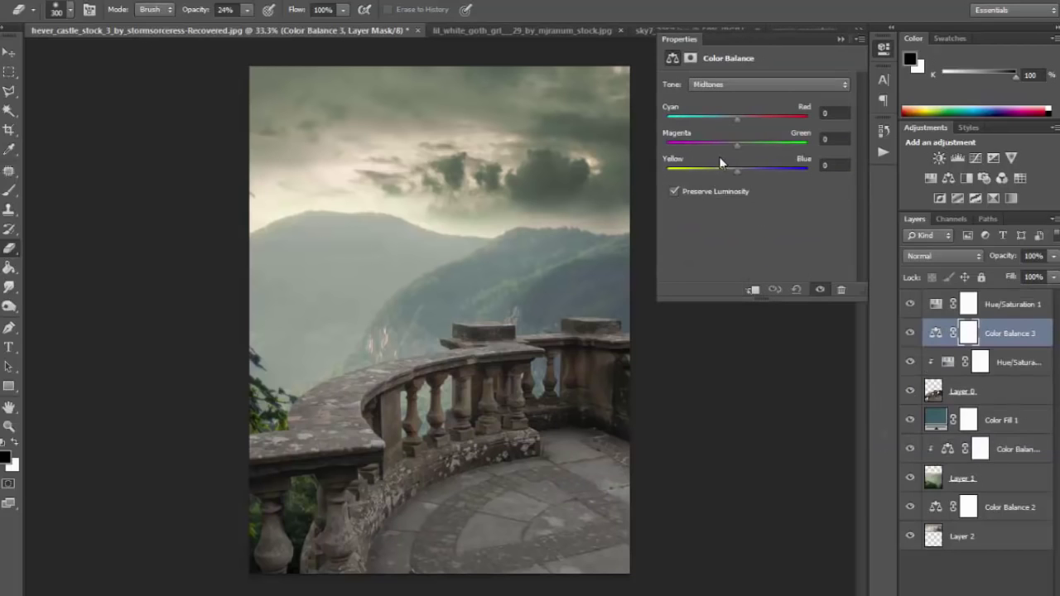
pyautogui.keyDown('alt'); pyautogui.click(995, 340); pyautogui.keyUp('alt')
pyautogui.moveTo(723, 171); pyautogui.dragTo(735, 172)
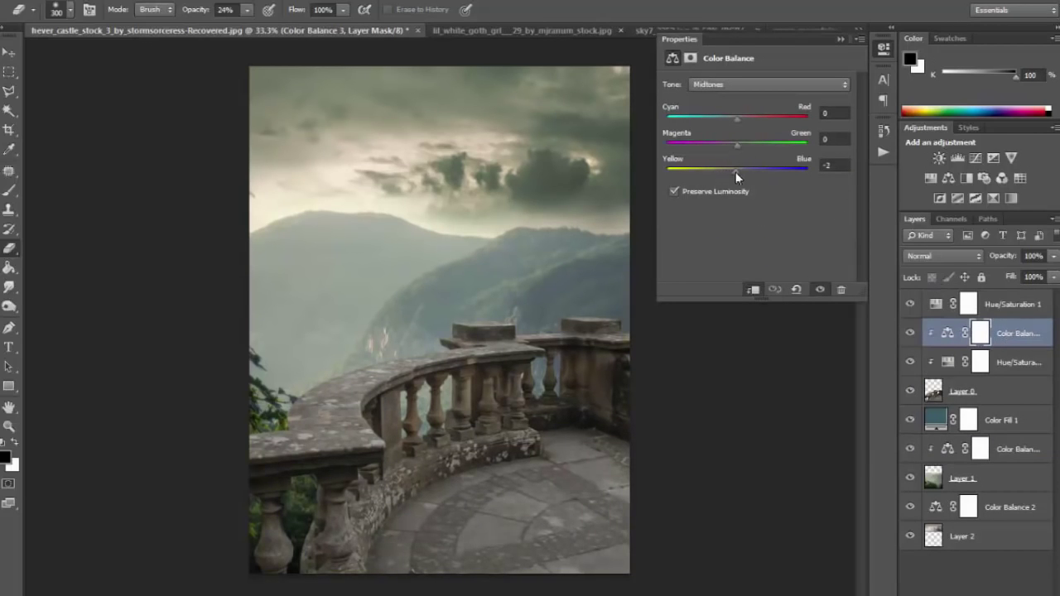
pyautogui.moveTo(736, 118); pyautogui.dragTo(739, 118)
pyautogui.click(839, 39)
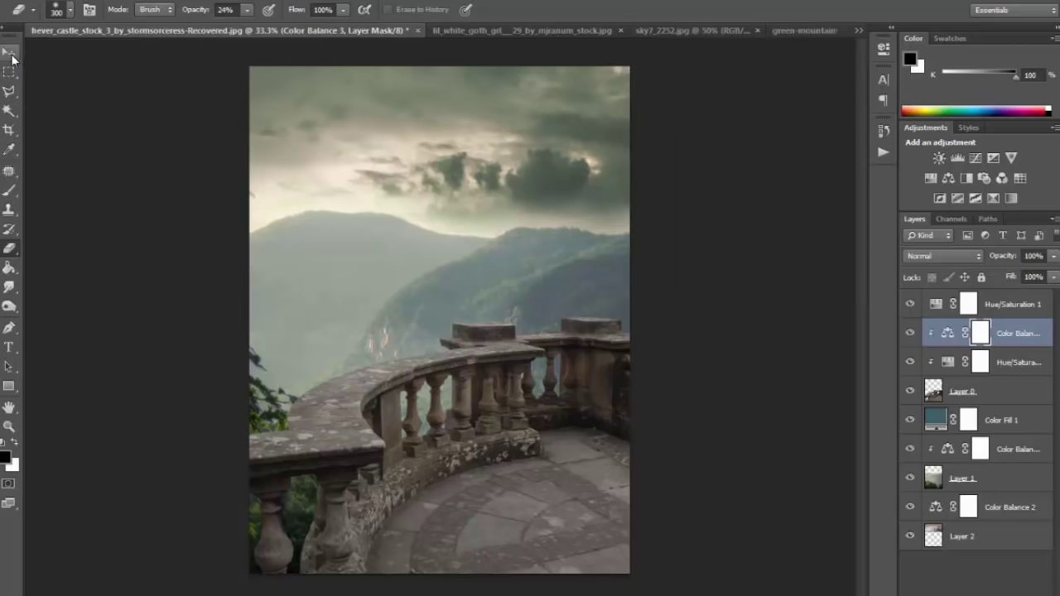
# Move the violin girl from her document into the castle composite.
pyautogui.click(801, 31)
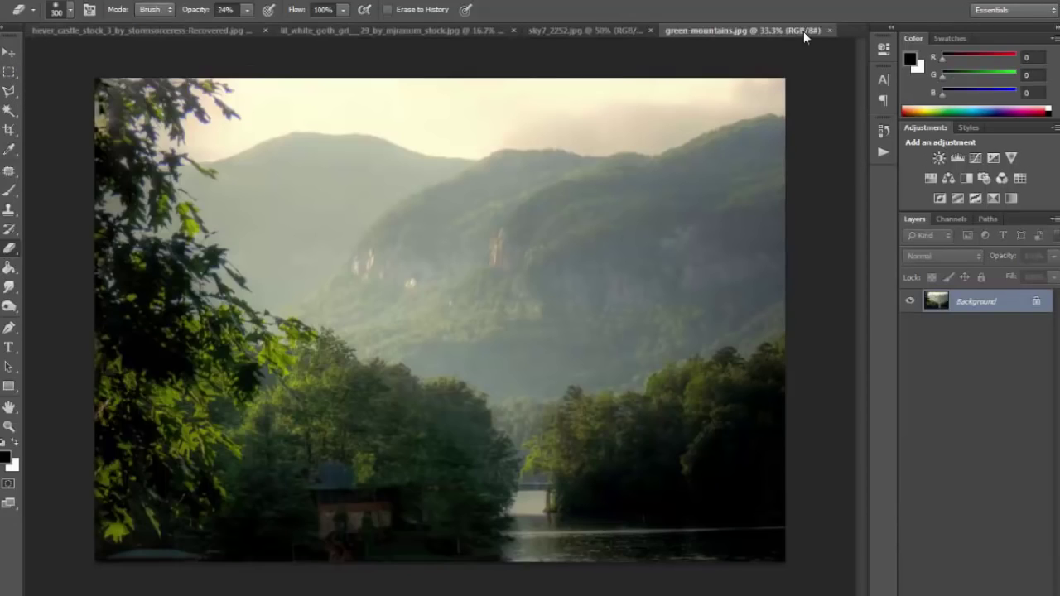
pyautogui.click(580, 31)
pyautogui.click(434, 34)
pyautogui.press('v')
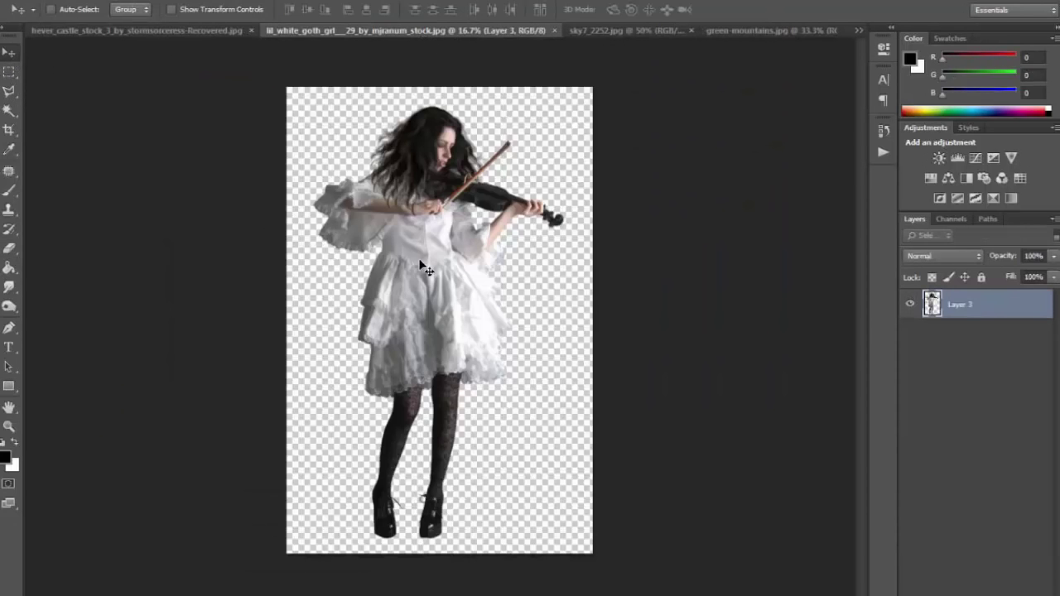
pyautogui.moveTo(426, 267)
pyautogui.mouseDown()
pyautogui.moveTo(139, 45)
pyautogui.moveTo(504, 311)
pyautogui.moveTo(478, 447)
pyautogui.mouseUp()
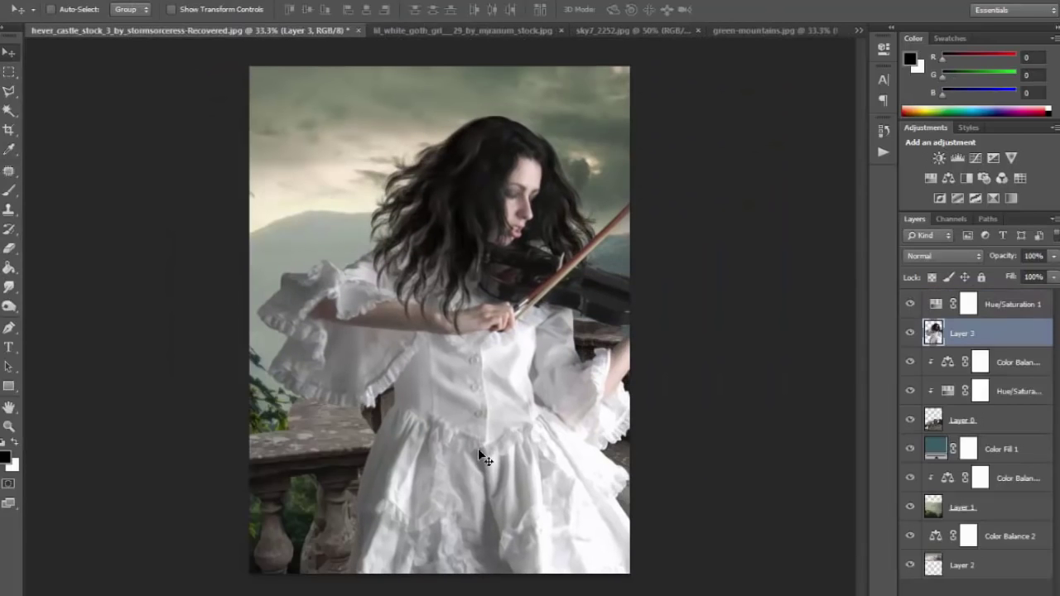
# Scale the girl to about 41% and place her full-length on the balcony.
pyautogui.hotkey('ctrl', 't')
pyautogui.moveTo(761, 134); pyautogui.dragTo(643, 237)
pyautogui.moveTo(463, 373)
pyautogui.mouseDown()
pyautogui.moveTo(463, 571)
pyautogui.moveTo(580, 182)
pyautogui.mouseUp()
pyautogui.moveTo(686, 71)
pyautogui.mouseDown()
pyautogui.moveTo(681, 43)
pyautogui.moveTo(576, 218)
pyautogui.mouseUp()
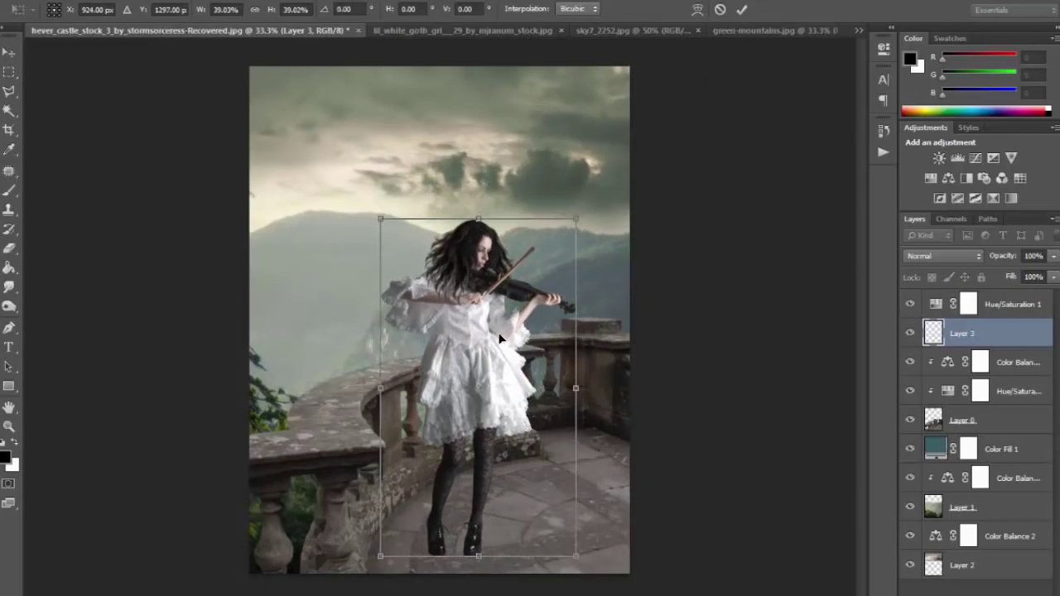
pyautogui.moveTo(522, 305); pyautogui.dragTo(574, 279)
pyautogui.moveTo(432, 197); pyautogui.dragTo(414, 165)
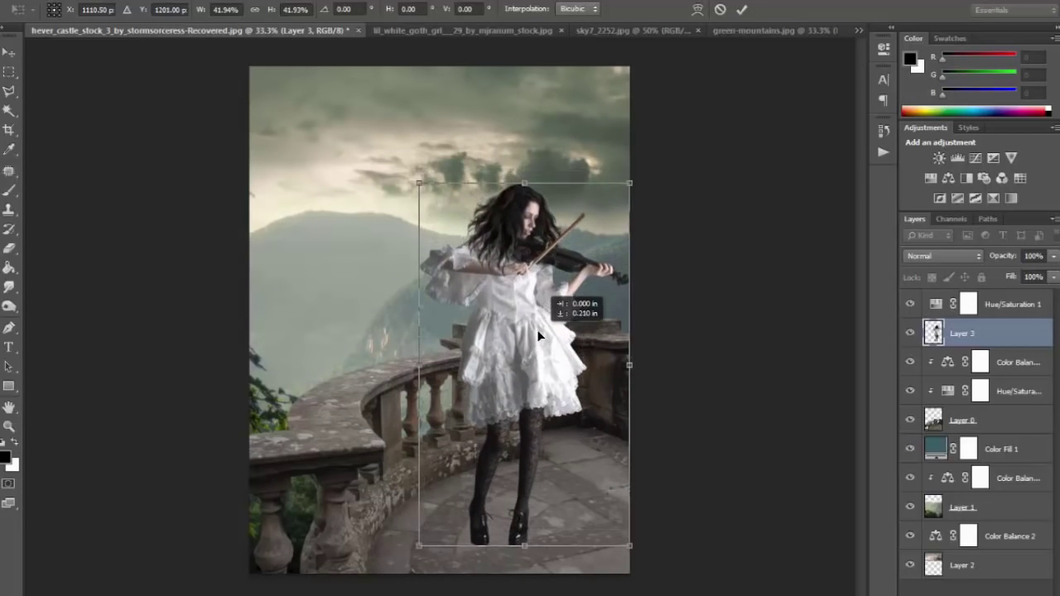
pyautogui.moveTo(536, 330); pyautogui.dragTo(529, 312)
pyautogui.moveTo(625, 166); pyautogui.dragTo(615, 182)
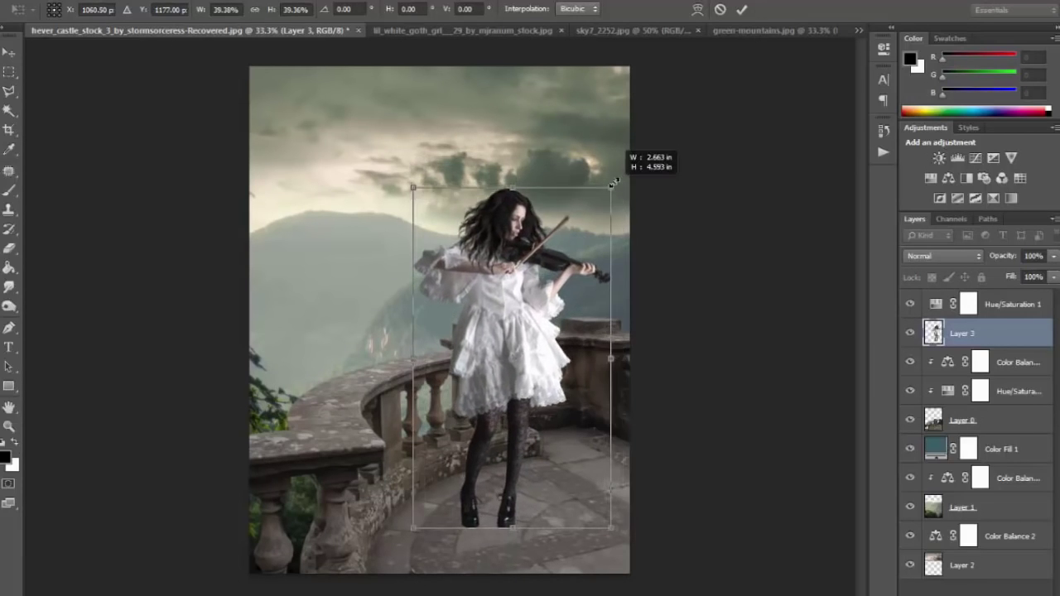
pyautogui.moveTo(534, 305); pyautogui.dragTo(540, 316)
pyautogui.moveTo(418, 193); pyautogui.dragTo(408, 183)
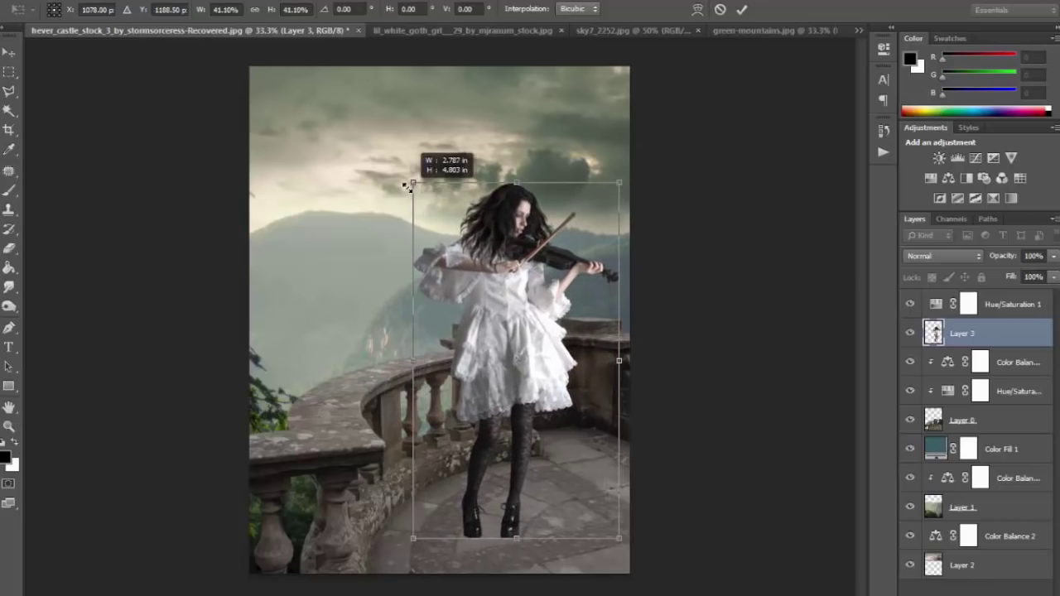
pyautogui.press('Return')
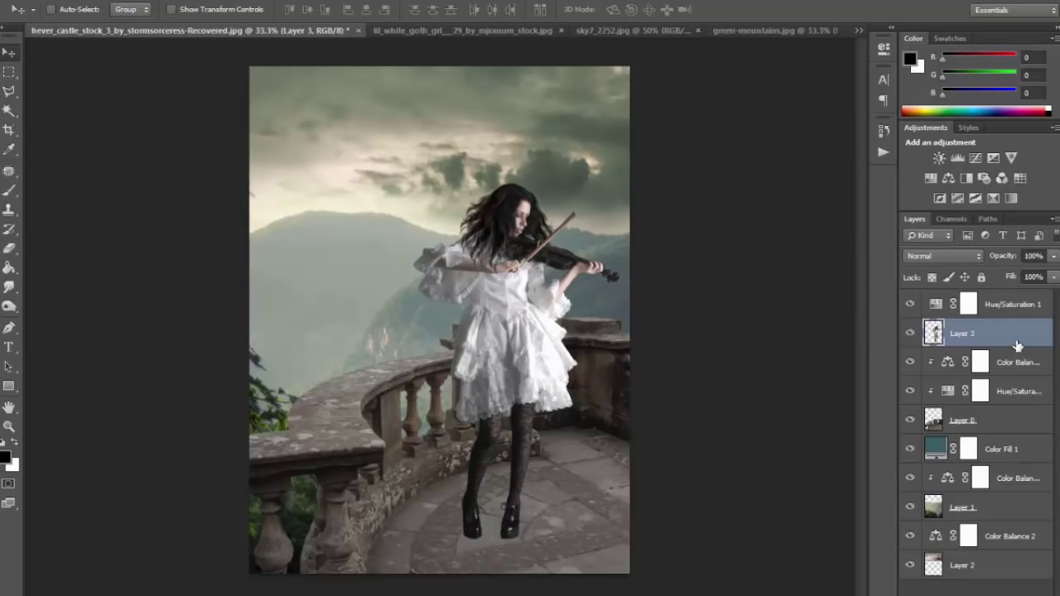
# Duplicate the girl layer and distort the lower copy into a flipped shadow across the floor.
pyautogui.moveTo(1017, 345); pyautogui.dragTo(1022, 590)
pyautogui.click(970, 364)
pyautogui.hotkey('ctrl', 't')
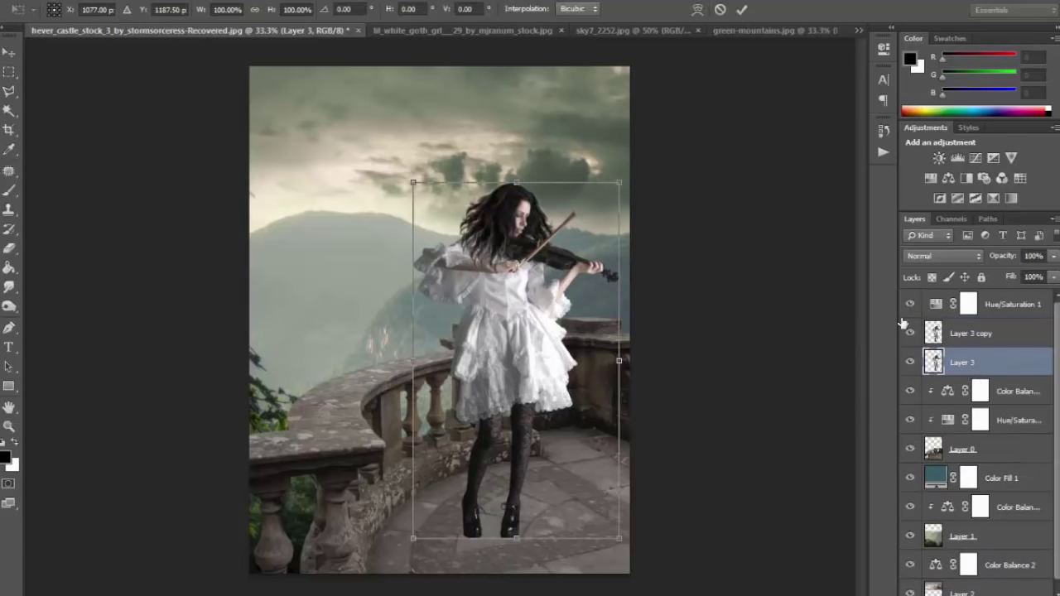
pyautogui.moveTo(515, 182); pyautogui.dragTo(230, 594)
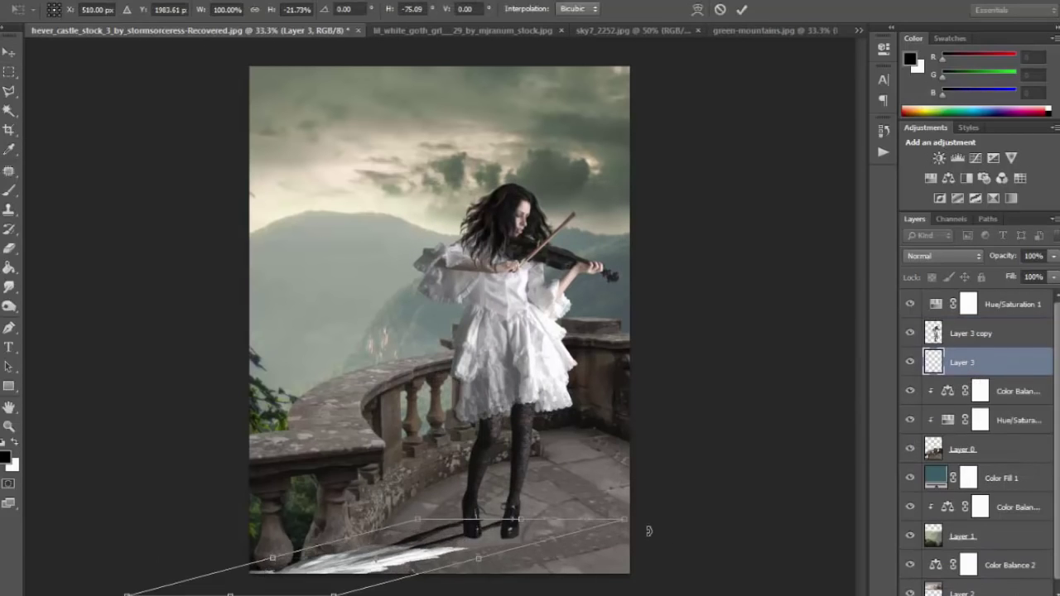
pyautogui.moveTo(648, 531); pyautogui.dragTo(638, 563)
pyautogui.moveTo(126, 594); pyautogui.dragTo(124, 577)
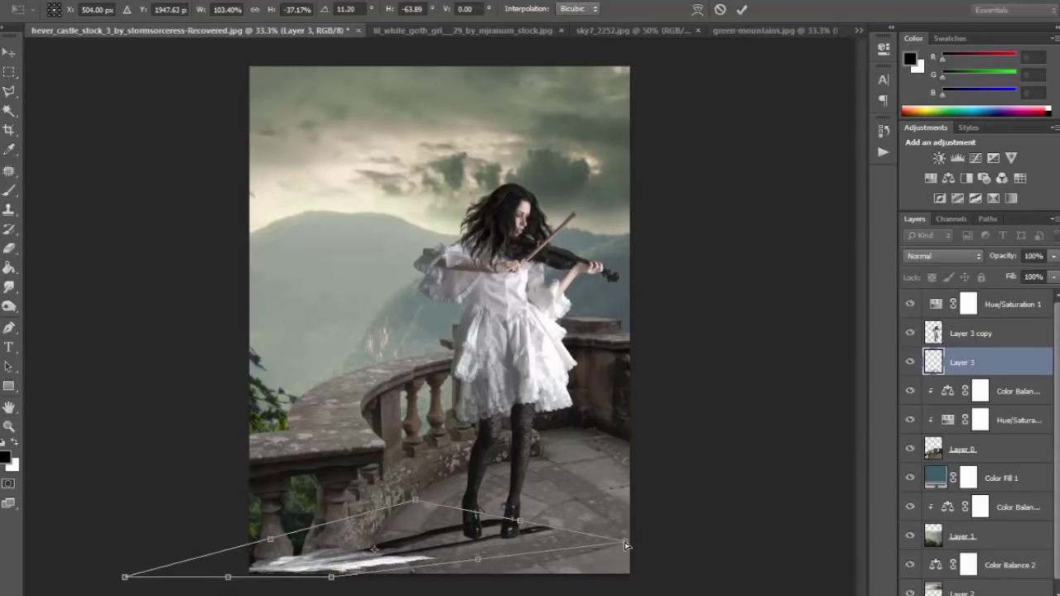
pyautogui.moveTo(626, 545); pyautogui.dragTo(570, 548)
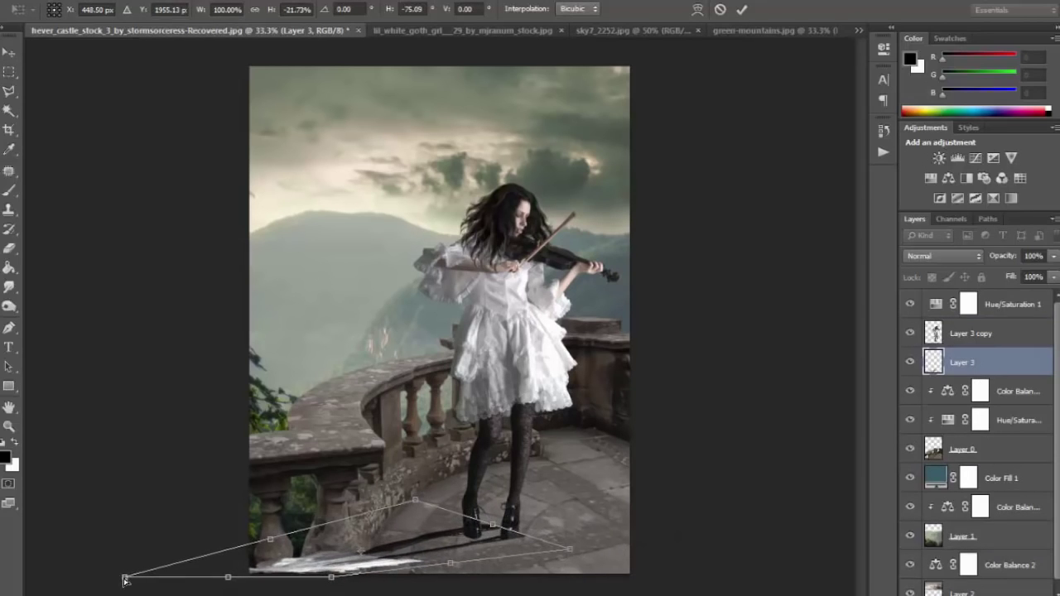
pyautogui.moveTo(124, 579); pyautogui.dragTo(250, 583)
pyautogui.moveTo(337, 593); pyautogui.dragTo(344, 594)
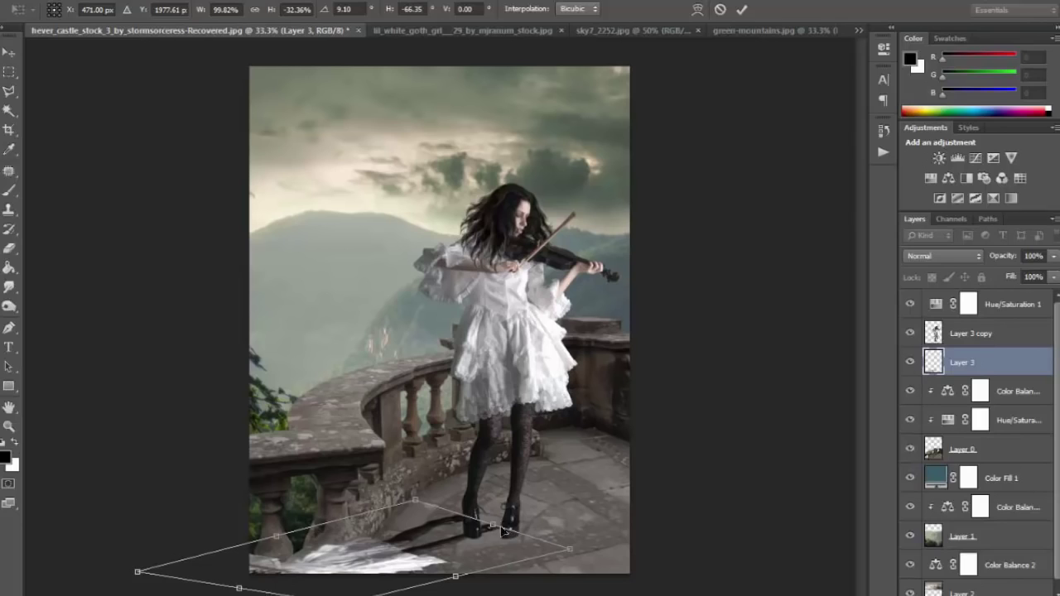
pyautogui.moveTo(505, 530); pyautogui.dragTo(520, 532)
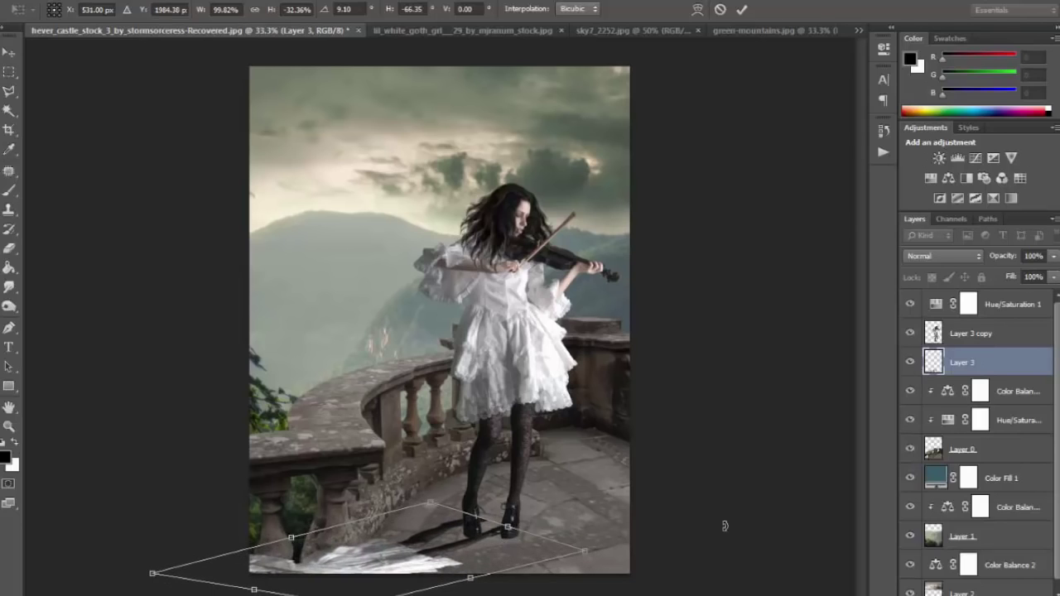
pyautogui.press('Return')
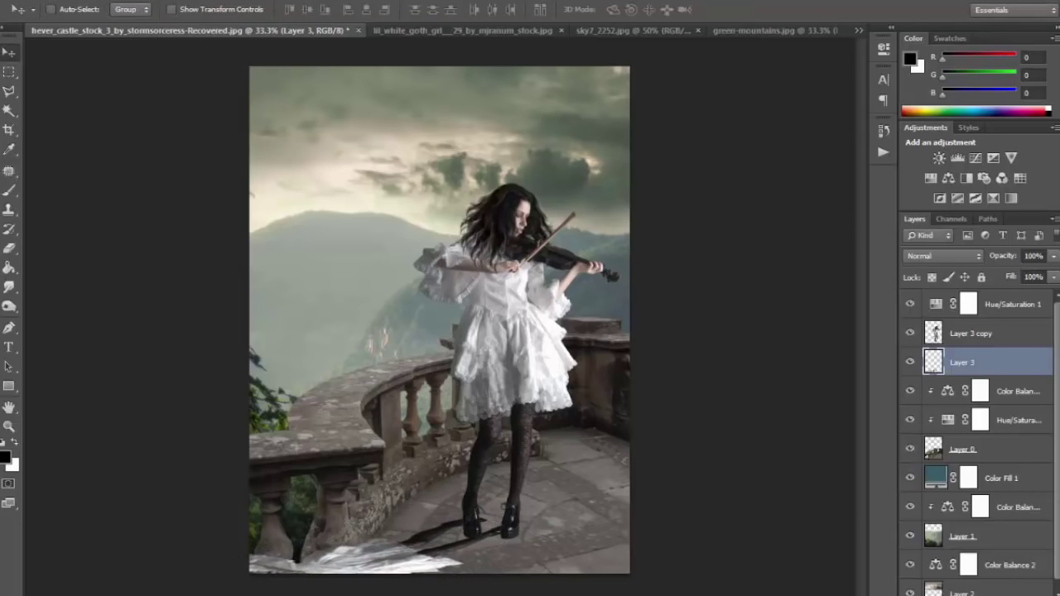
# Turn the shadow copy black with Levels, set it under her feet at 31% opacity.
pyautogui.click(91, 0)
pyautogui.click(276, 38)
pyautogui.moveTo(775, 376)
pyautogui.mouseDown()
pyautogui.moveTo(889, 377)
pyautogui.moveTo(781, 377)
pyautogui.mouseUp()
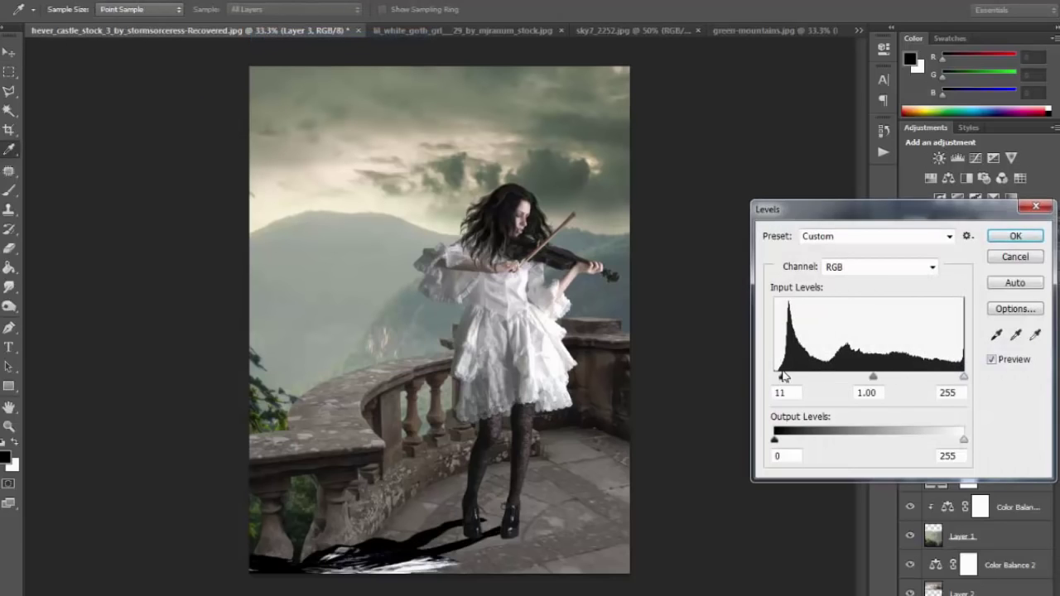
pyautogui.click(1015, 236)
pyautogui.moveTo(421, 559); pyautogui.dragTo(415, 561)
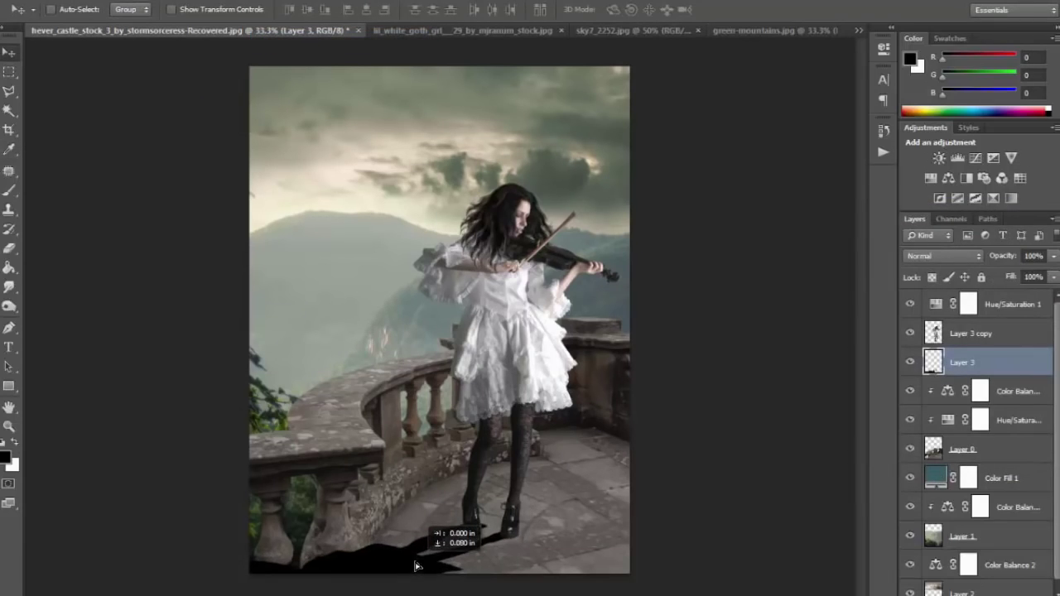
pyautogui.click(1054, 256)
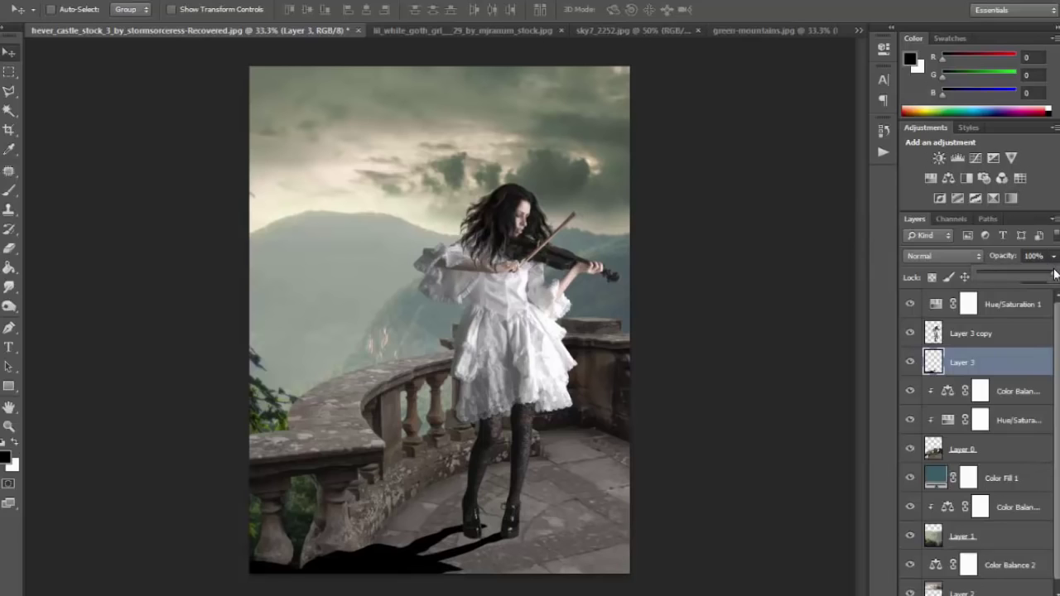
pyautogui.moveTo(1052, 273); pyautogui.dragTo(1003, 274)
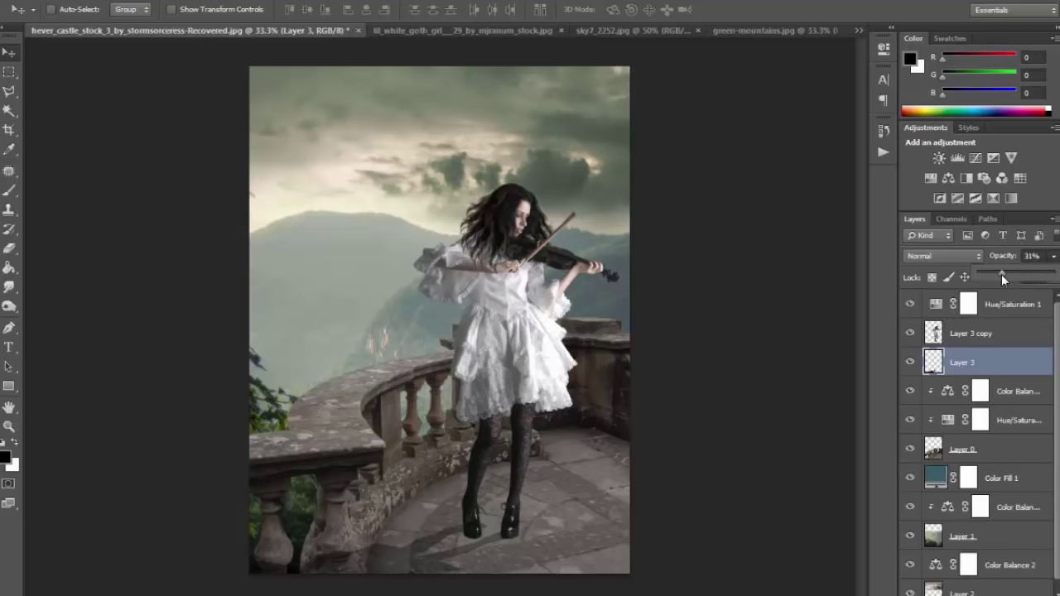
pyautogui.click(9, 190)
# On a new layer, paint a faint dark tone between the feet and set the brush to about 16% opacity.
pyautogui.hotkey('ctrl', 'shift', 'alt', 'n')
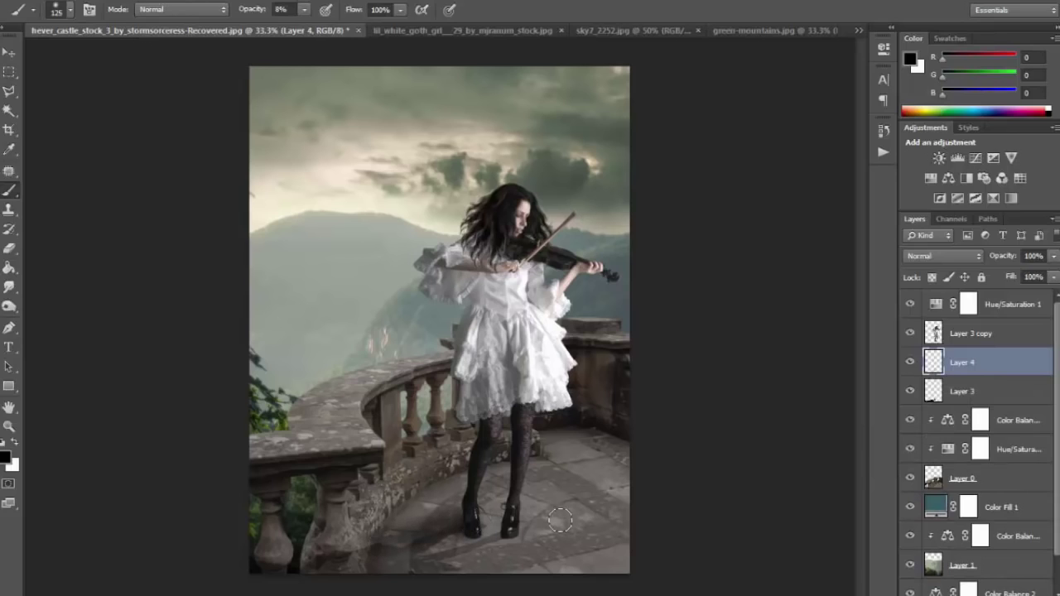
pyautogui.moveTo(492, 520); pyautogui.dragTo(504, 530)
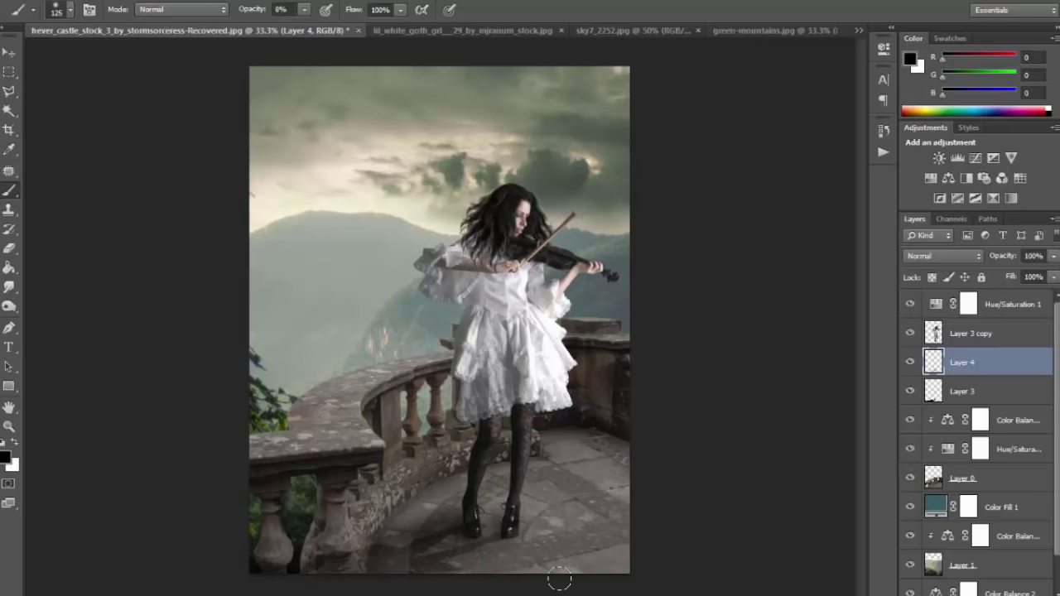
pyautogui.hotkey('ctrl', '+')
pyautogui.hotkey('ctrl', '+')
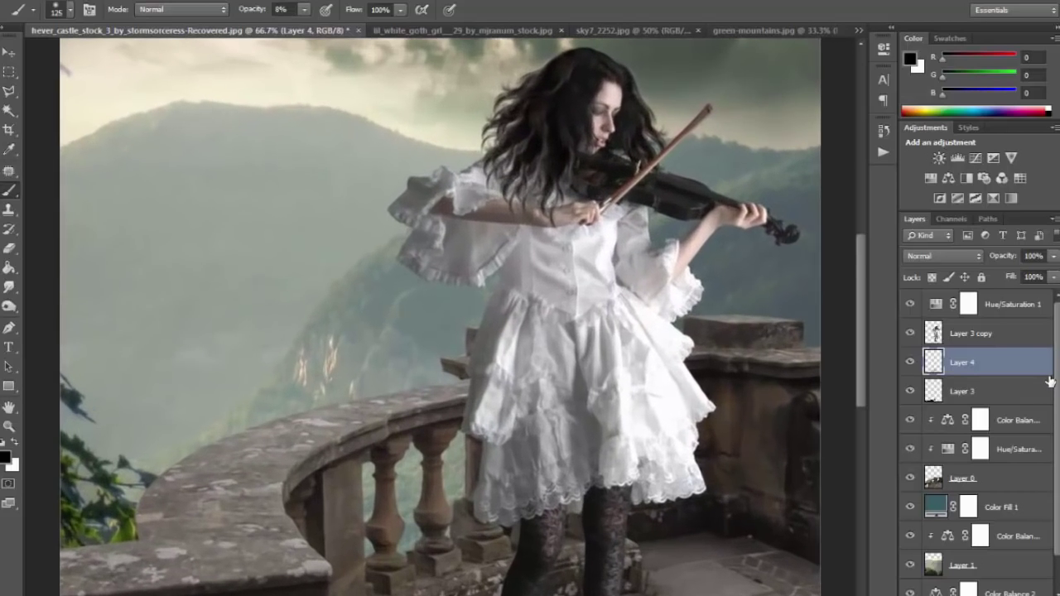
pyautogui.scroll(-3, 610, 203)
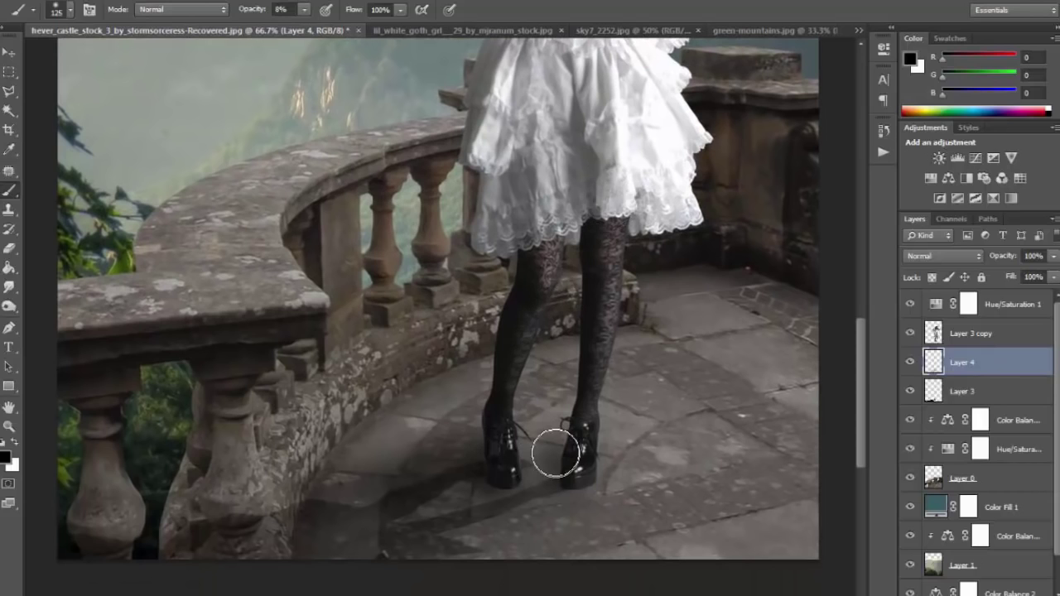
pyautogui.press('[')
pyautogui.press('[')
pyautogui.press('[')
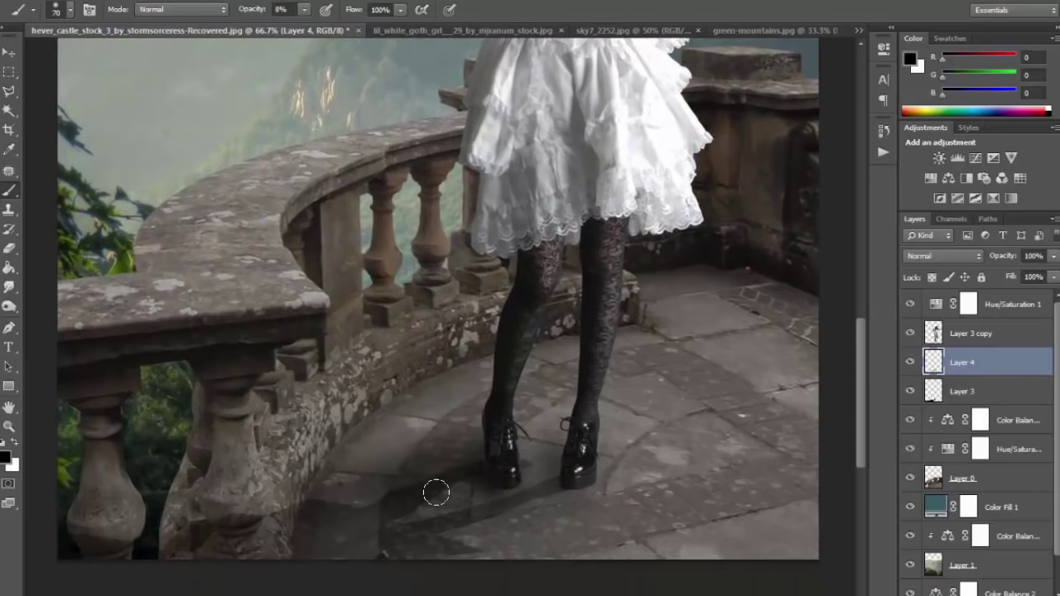
pyautogui.moveTo(298, 7); pyautogui.dragTo(315, 27)
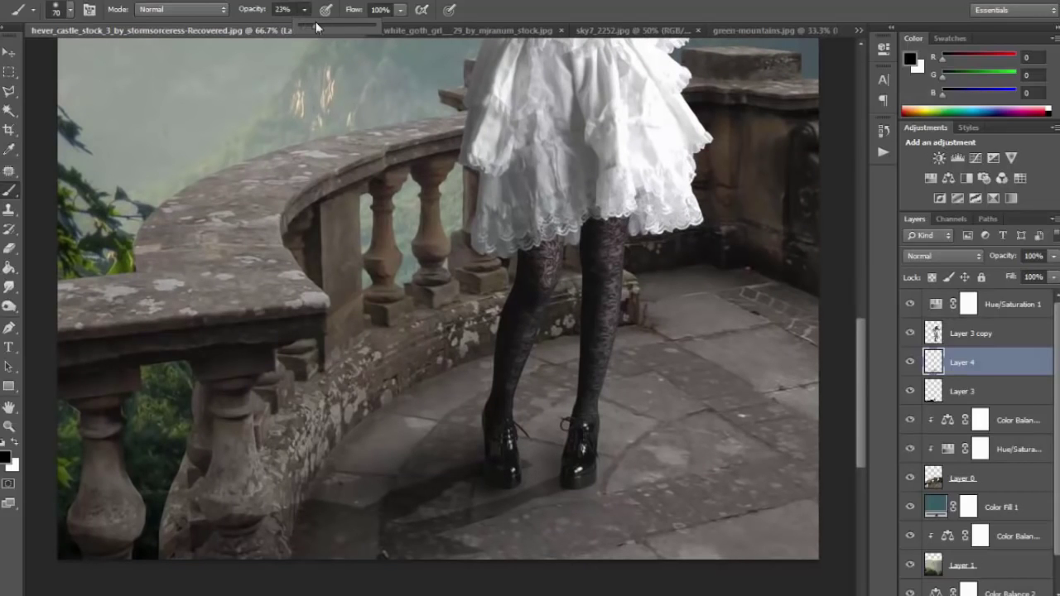
pyautogui.click(469, 356)
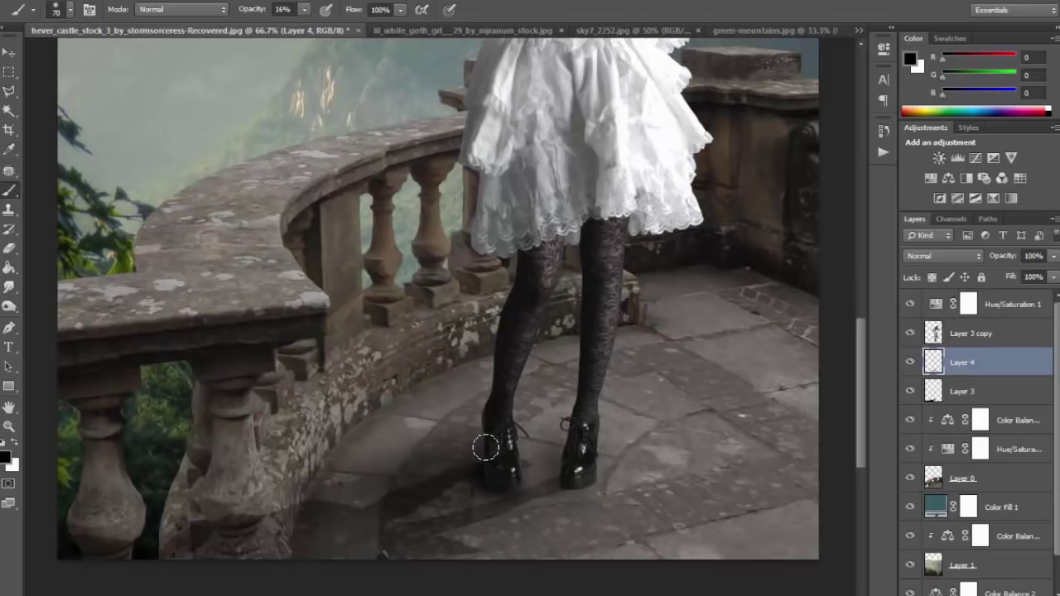
# Paint soft shadow under and around the shoes and over the balustrade base.
pyautogui.moveTo(478, 440); pyautogui.dragTo(315, 511)
pyautogui.click(485, 481)
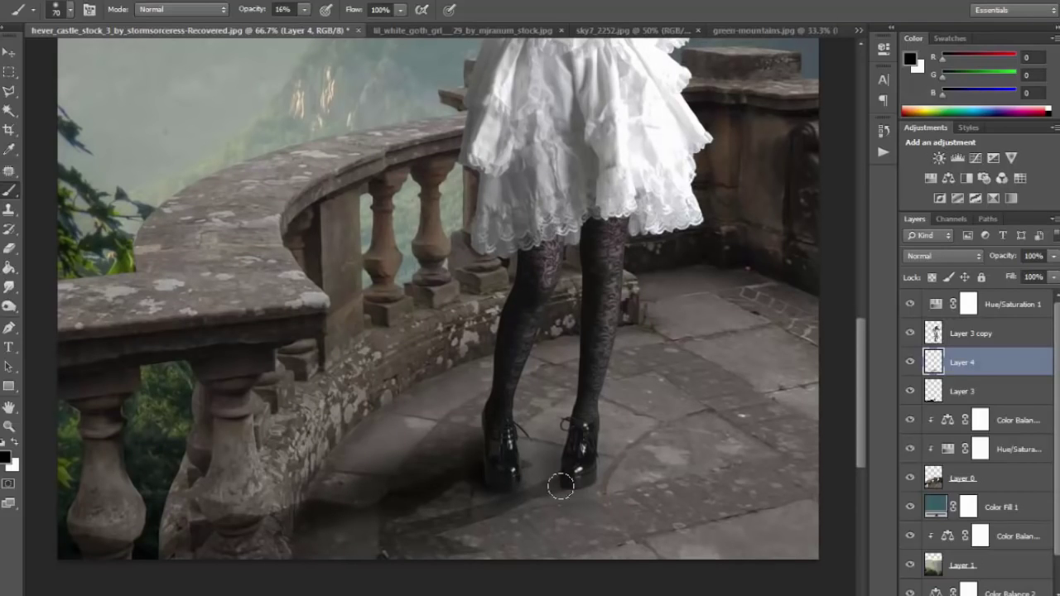
pyautogui.moveTo(551, 466); pyautogui.dragTo(568, 486)
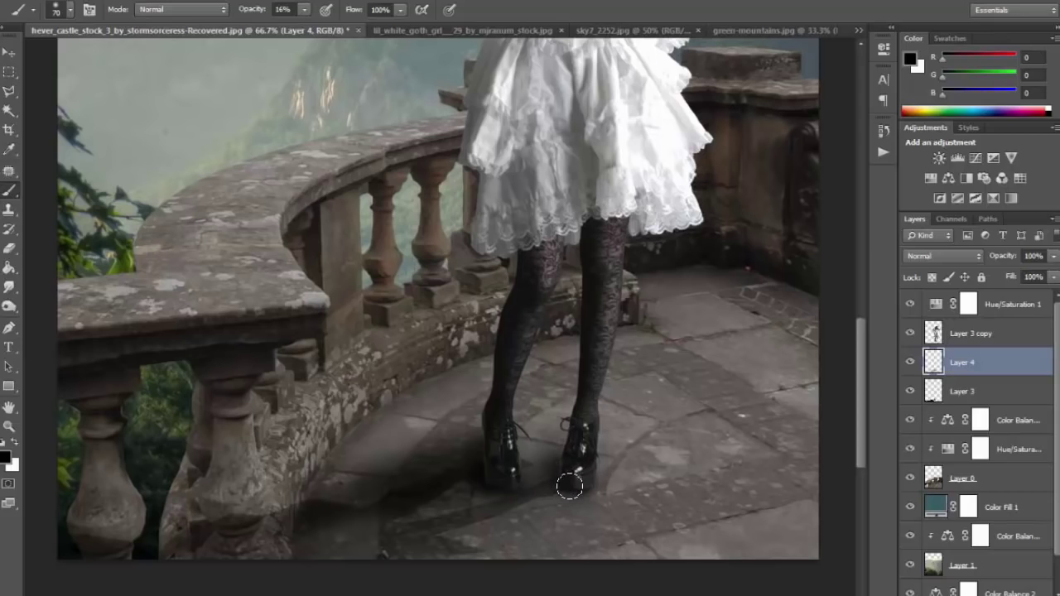
pyautogui.moveTo(548, 491)
pyautogui.mouseDown()
pyautogui.moveTo(293, 554)
pyautogui.moveTo(373, 547)
pyautogui.moveTo(549, 506)
pyautogui.moveTo(405, 499)
pyautogui.moveTo(221, 530)
pyautogui.mouseUp()
pyautogui.hotkey('ctrl', 'z')
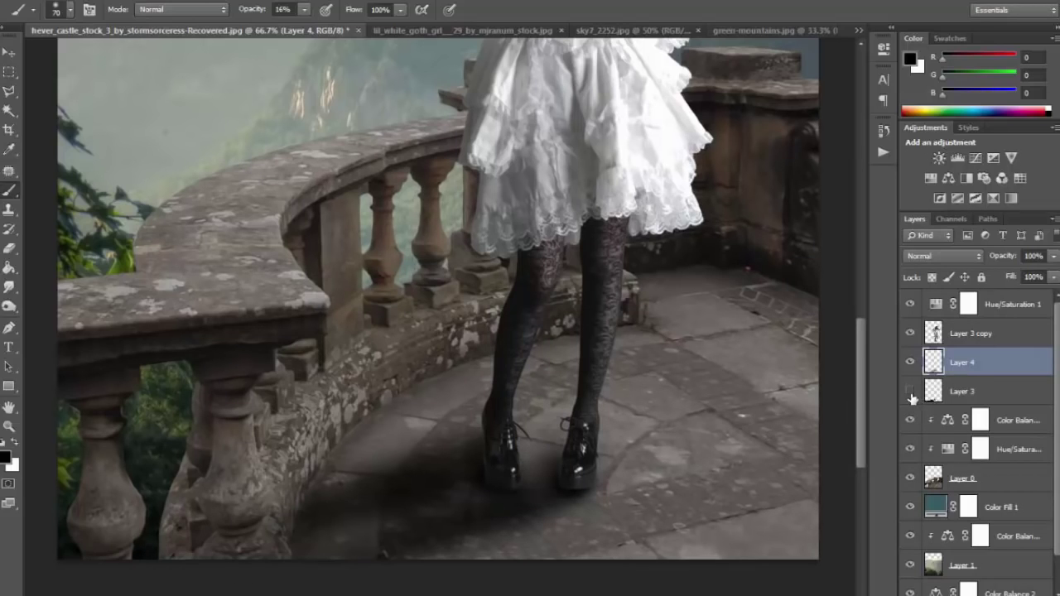
pyautogui.moveTo(466, 486); pyautogui.dragTo(417, 530)
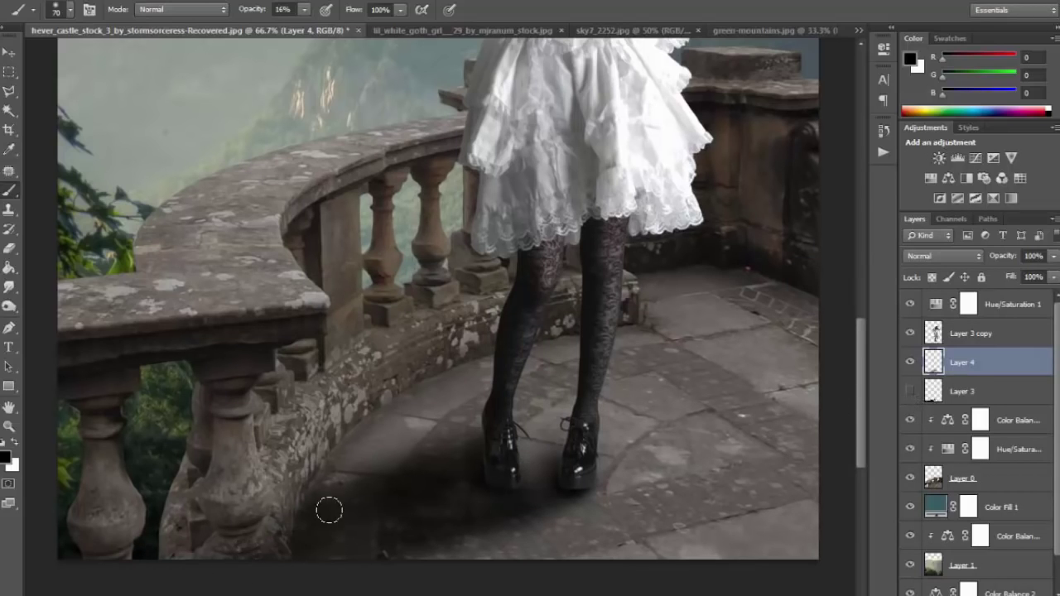
pyautogui.press(']')
pyautogui.press(']')
pyautogui.press(']')
pyautogui.moveTo(249, 355)
pyautogui.mouseDown()
pyautogui.moveTo(295, 437)
pyautogui.moveTo(360, 386)
pyautogui.moveTo(260, 307)
pyautogui.moveTo(52, 372)
pyautogui.moveTo(152, 530)
pyautogui.moveTo(205, 532)
pyautogui.moveTo(572, 480)
pyautogui.moveTo(452, 487)
pyautogui.moveTo(331, 520)
pyautogui.moveTo(338, 542)
pyautogui.moveTo(485, 440)
pyautogui.moveTo(568, 465)
pyautogui.moveTo(532, 449)
pyautogui.moveTo(582, 449)
pyautogui.moveTo(591, 461)
pyautogui.moveTo(589, 452)
pyautogui.moveTo(445, 428)
pyautogui.moveTo(409, 456)
pyautogui.moveTo(476, 493)
pyautogui.mouseUp()
# Set the shadow layer to 79% opacity and check the whole composition.
pyautogui.click(1053, 258)
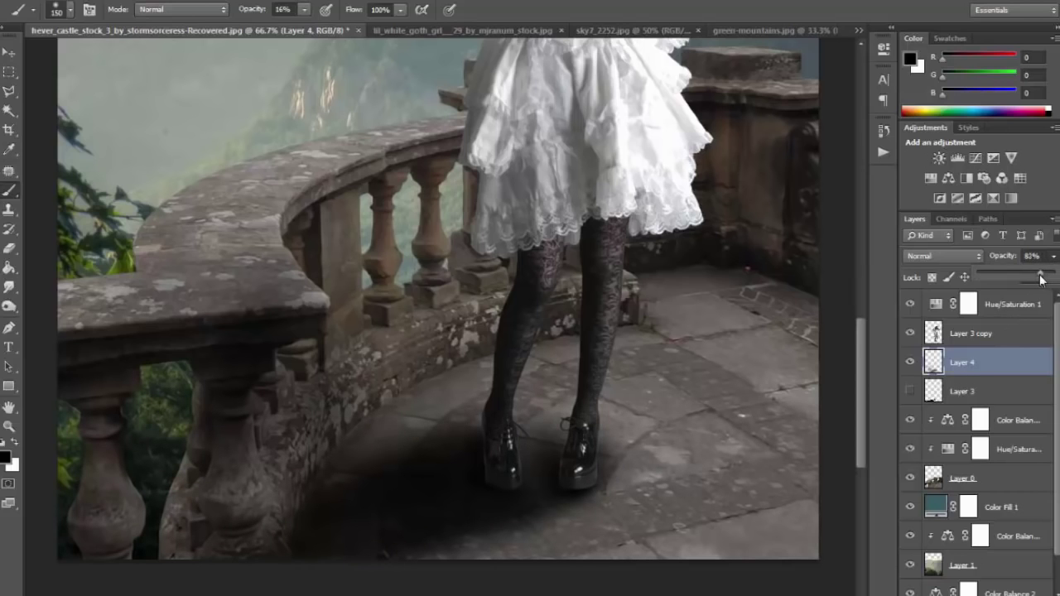
pyautogui.moveTo(1041, 279); pyautogui.dragTo(1037, 280)
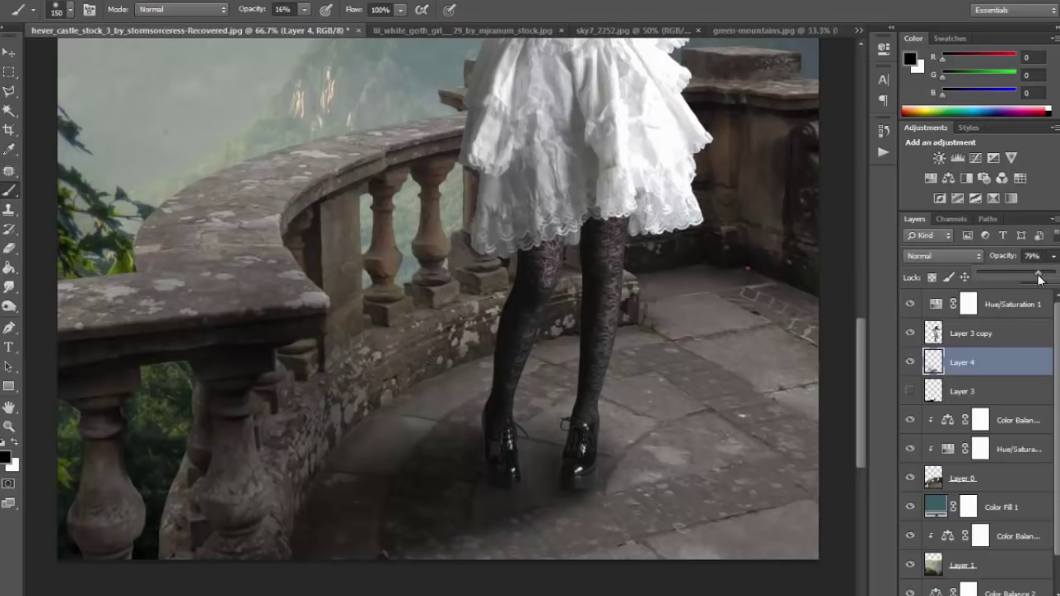
pyautogui.hotkey('ctrl', '-')
pyautogui.hotkey('ctrl', '-')
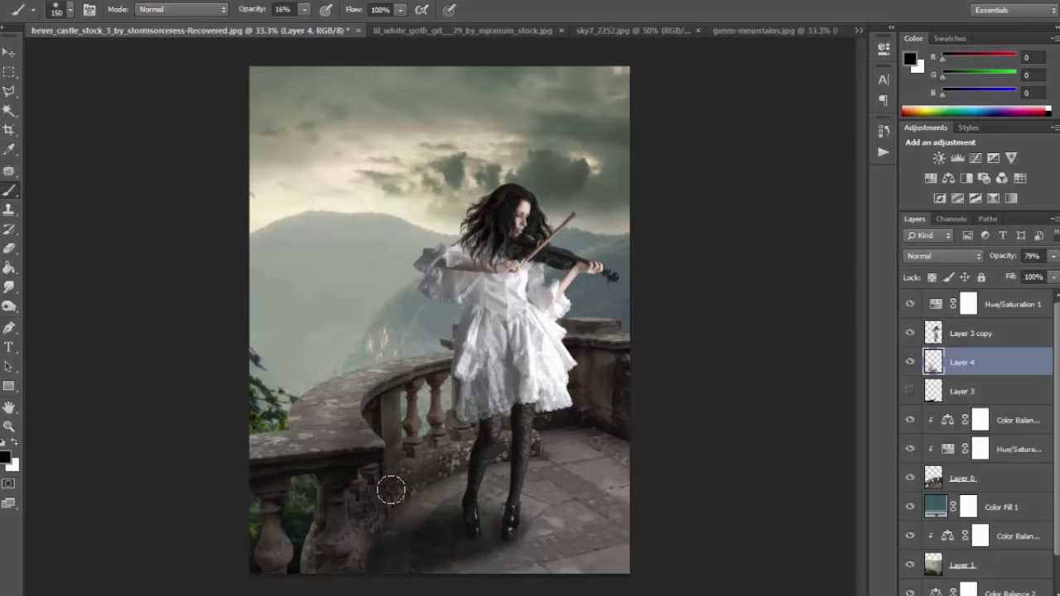
pyautogui.hotkey('ctrl', '+')
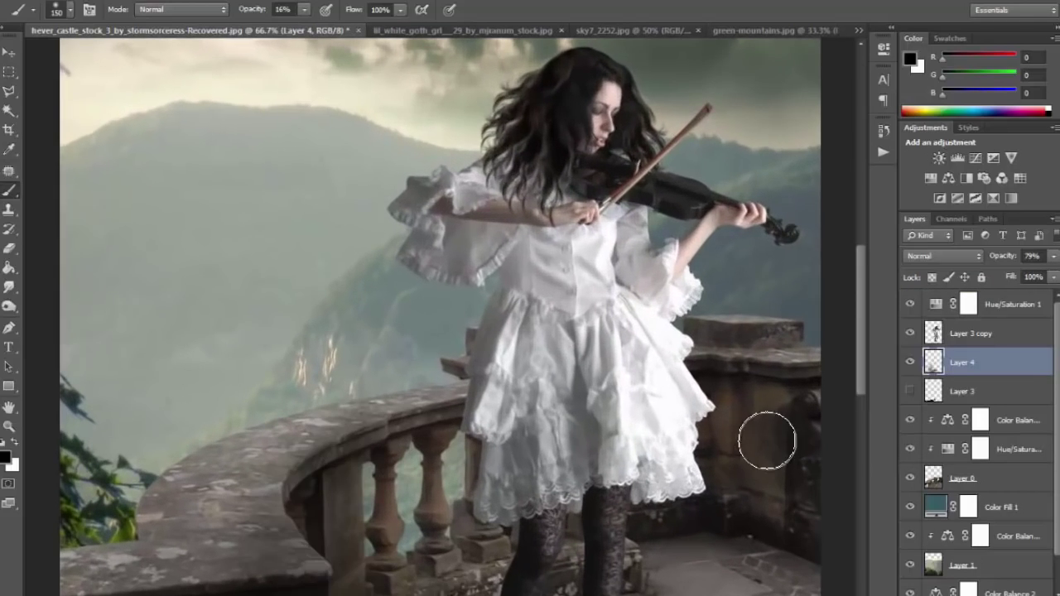
pyautogui.hotkey('ctrl', '+')
pyautogui.press('[')
pyautogui.press('[')
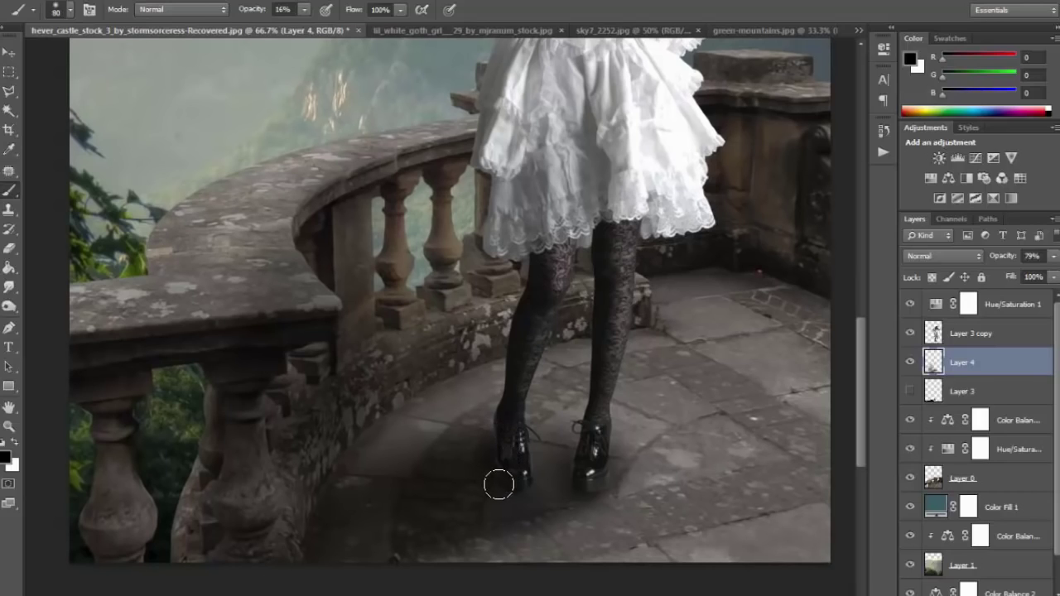
# On a new Layer 5, darken the shadow under the right shoe.
pyautogui.hotkey('ctrl', 'shift', 'alt', 'n')
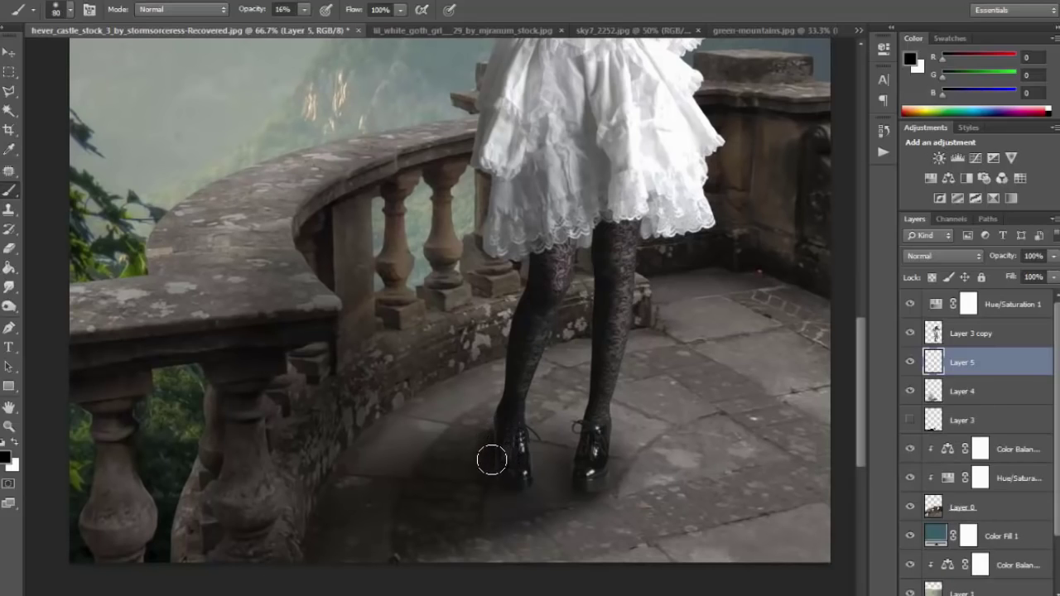
pyautogui.moveTo(596, 489)
pyautogui.mouseDown()
pyautogui.moveTo(574, 480)
pyautogui.moveTo(570, 455)
pyautogui.moveTo(580, 489)
pyautogui.mouseUp()
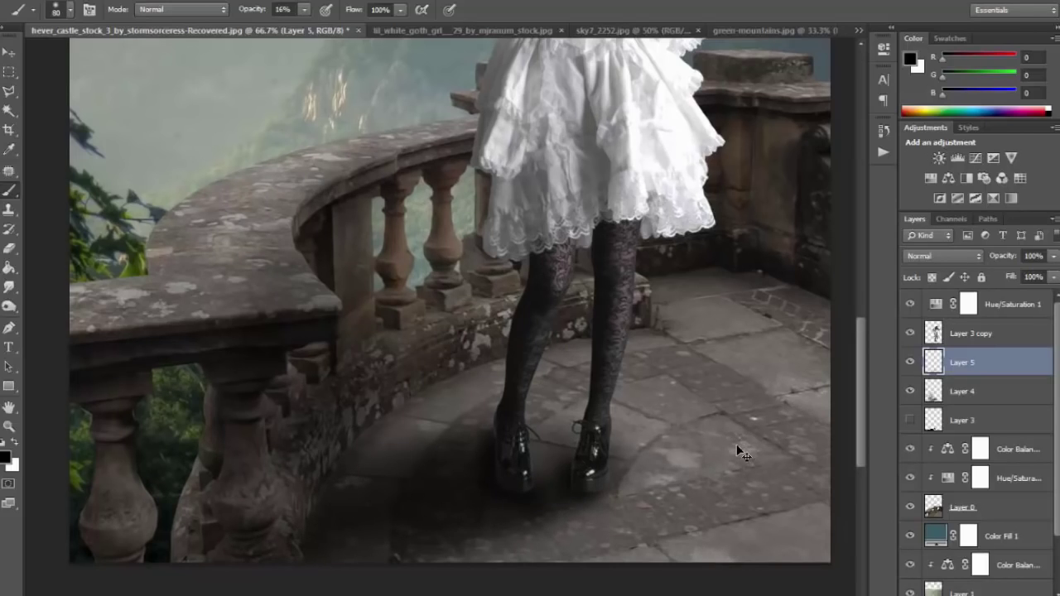
pyautogui.hotkey('ctrl', '-')
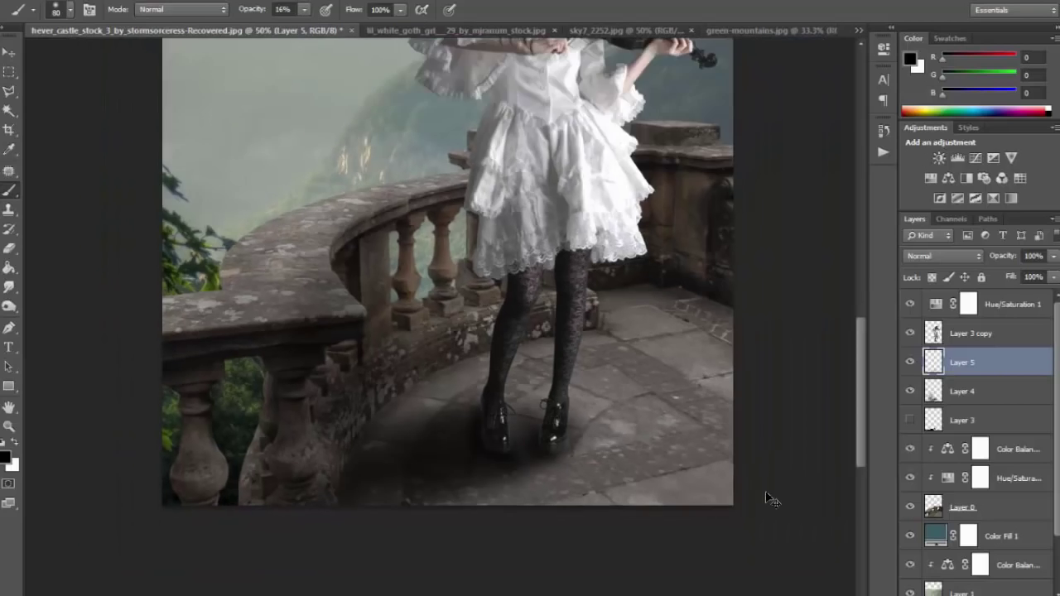
pyautogui.hotkey('ctrl', '-')
pyautogui.hotkey('ctrl', '-')
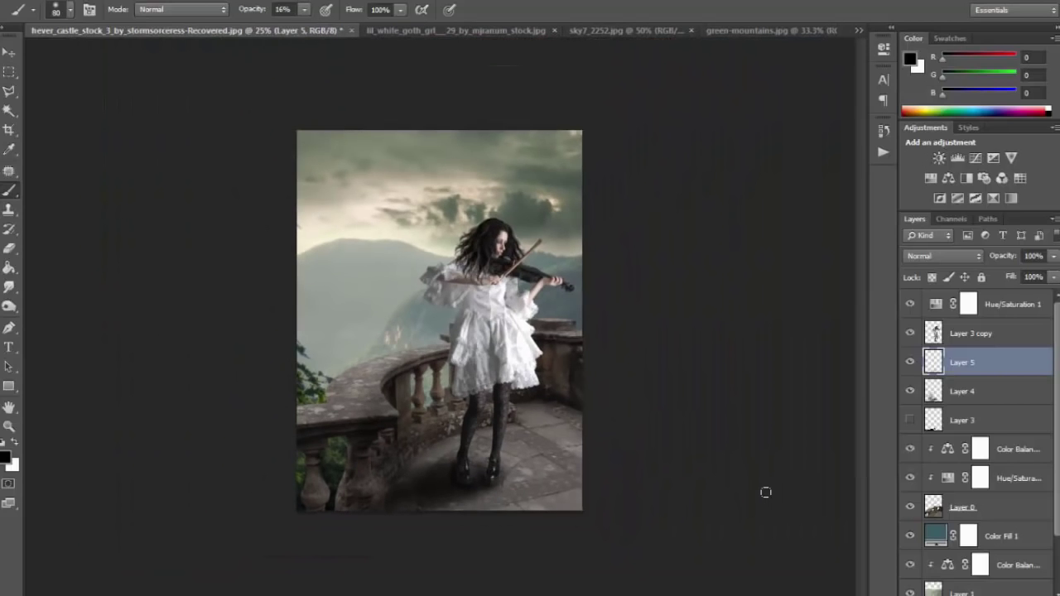
pyautogui.hotkey('ctrl', '+')
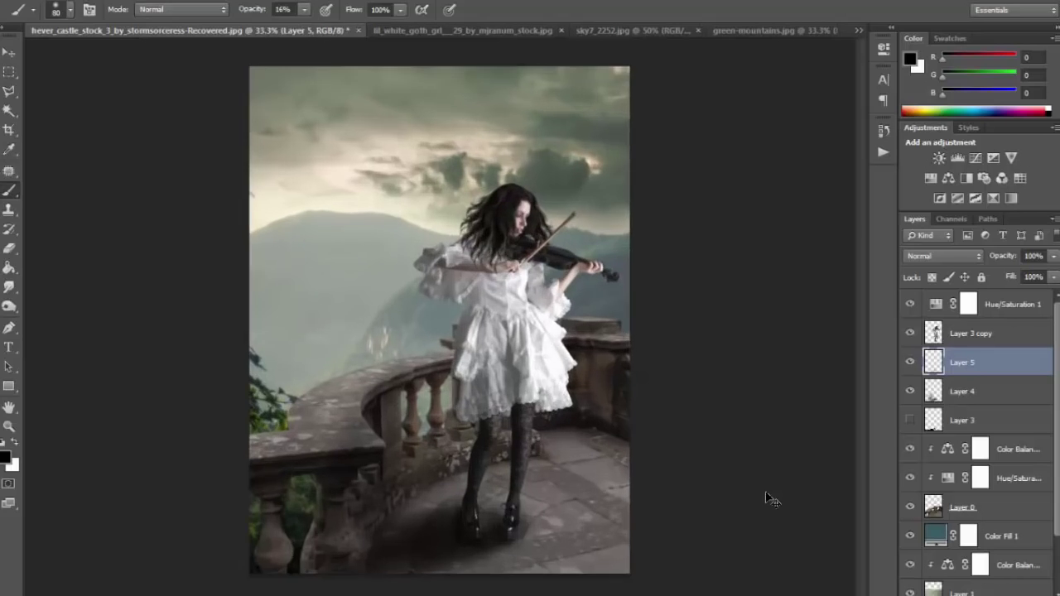
pyautogui.hotkey('ctrl', '+')
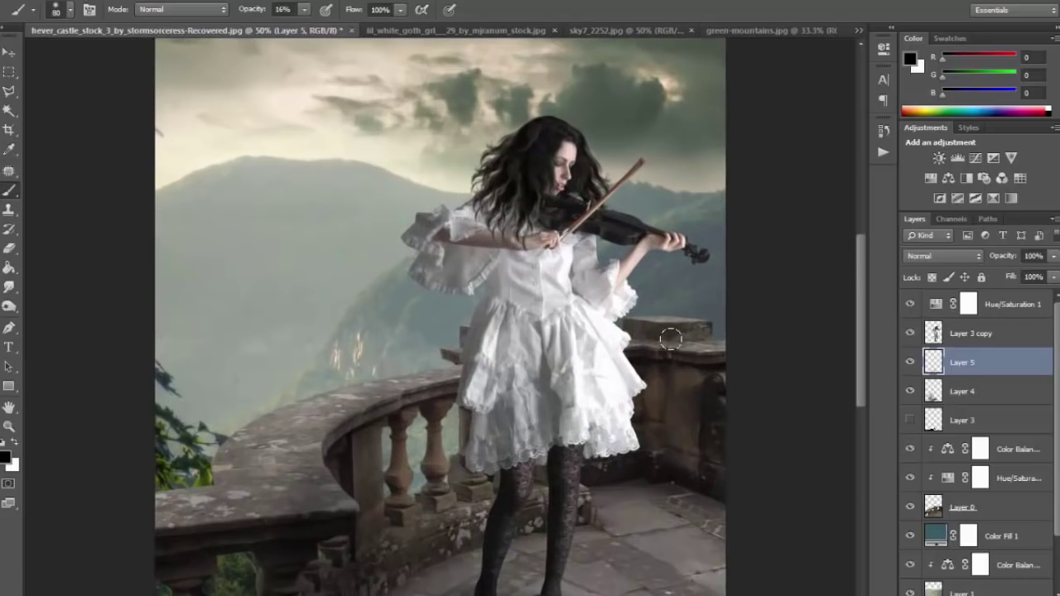
pyautogui.moveTo(524, 284); pyautogui.dragTo(507, 362)
# Add a Color Balance adjustment layer above the Layer 3 copy girl layer.
pyautogui.click(1010, 537)
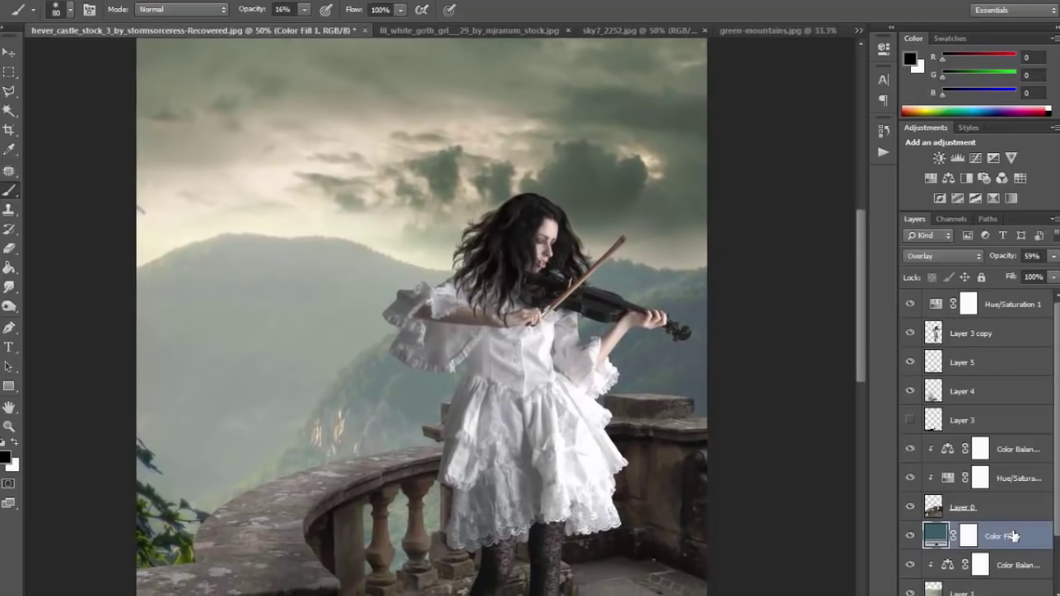
pyautogui.click(1004, 336)
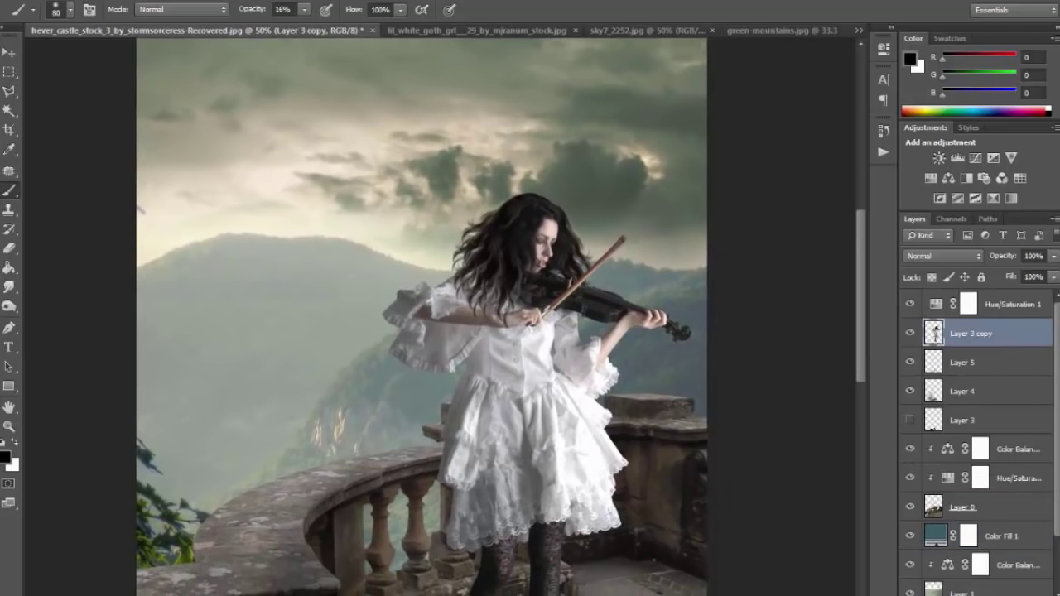
pyautogui.click(985, 592)
pyautogui.click(933, 445)
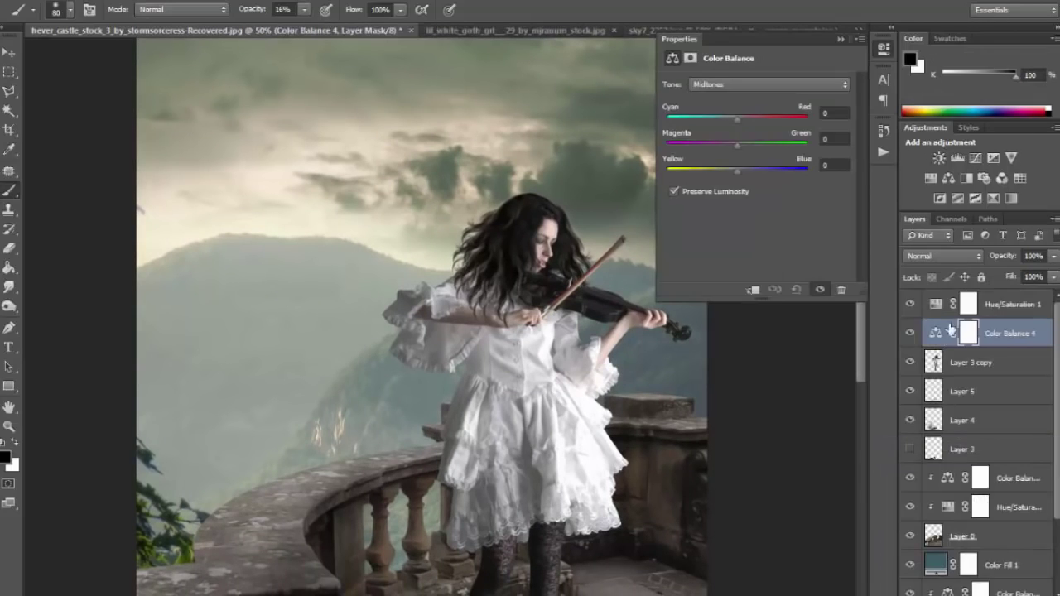
# Clip Color Balance 4 to the girl's layer and shift her midtones slightly toward yellow (-7).
pyautogui.keyDown('alt'); pyautogui.click(1021, 347); pyautogui.keyUp('alt')
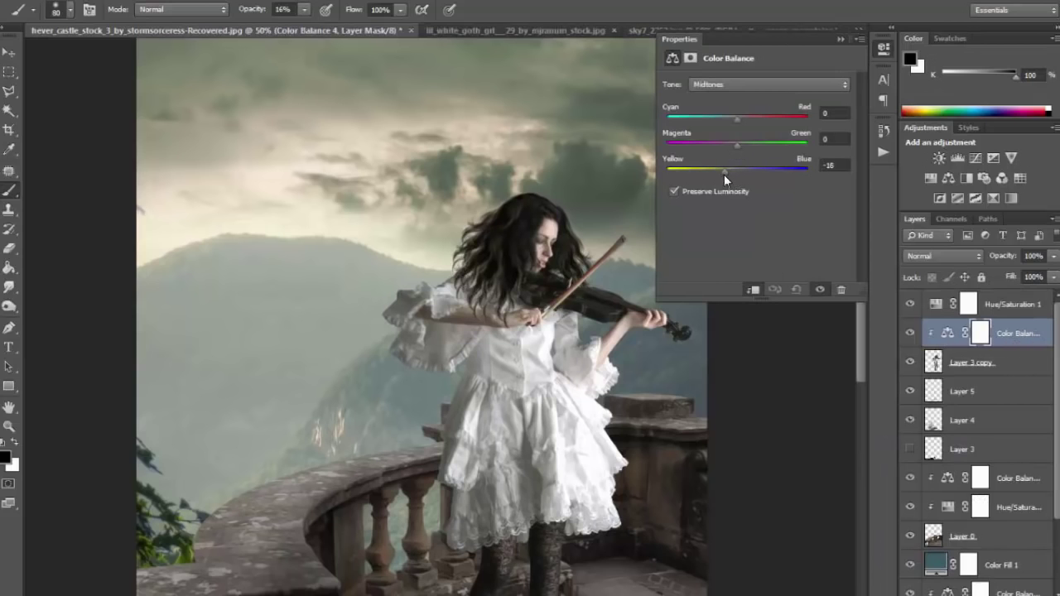
pyautogui.moveTo(727, 174); pyautogui.dragTo(731, 174)
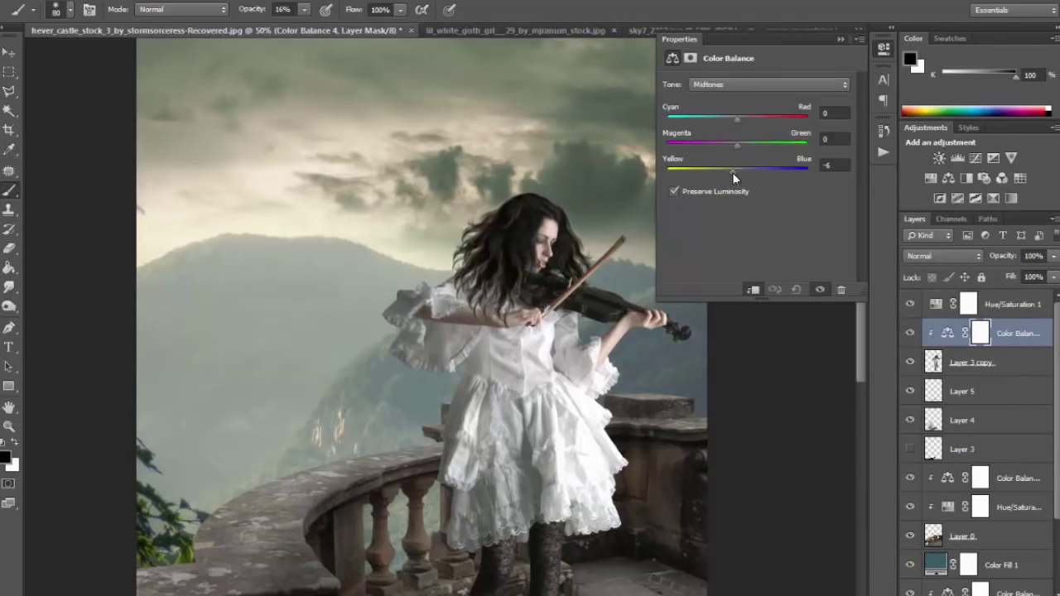
pyautogui.click(839, 40)
pyautogui.hotkey('ctrl', '-')
pyautogui.hotkey('ctrl', '+')
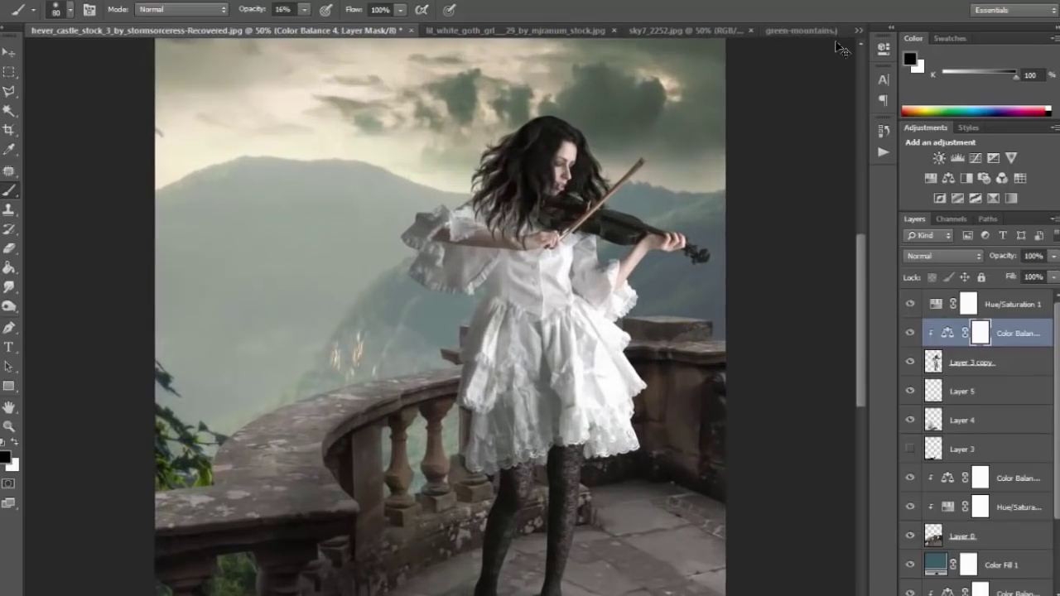
pyautogui.hotkey('ctrl', '+')
# Add a clipped layer over the girl and paint faint dark shading on her dress and sleeves.
pyautogui.hotkey('ctrl', 'shift', 'alt', 'n')
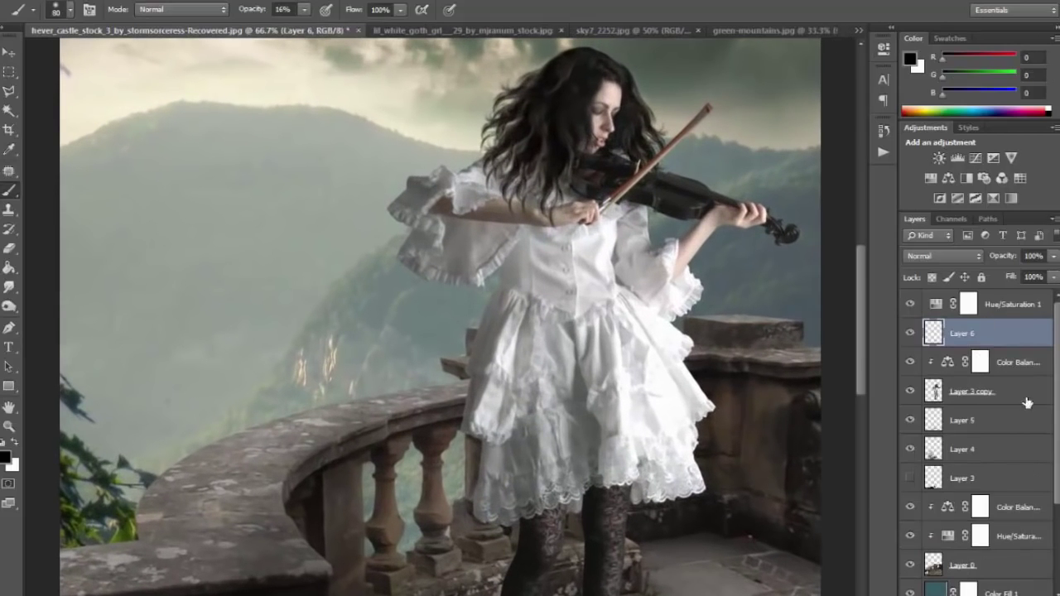
pyautogui.keyDown('alt'); pyautogui.click(1024, 345); pyautogui.keyUp('alt')
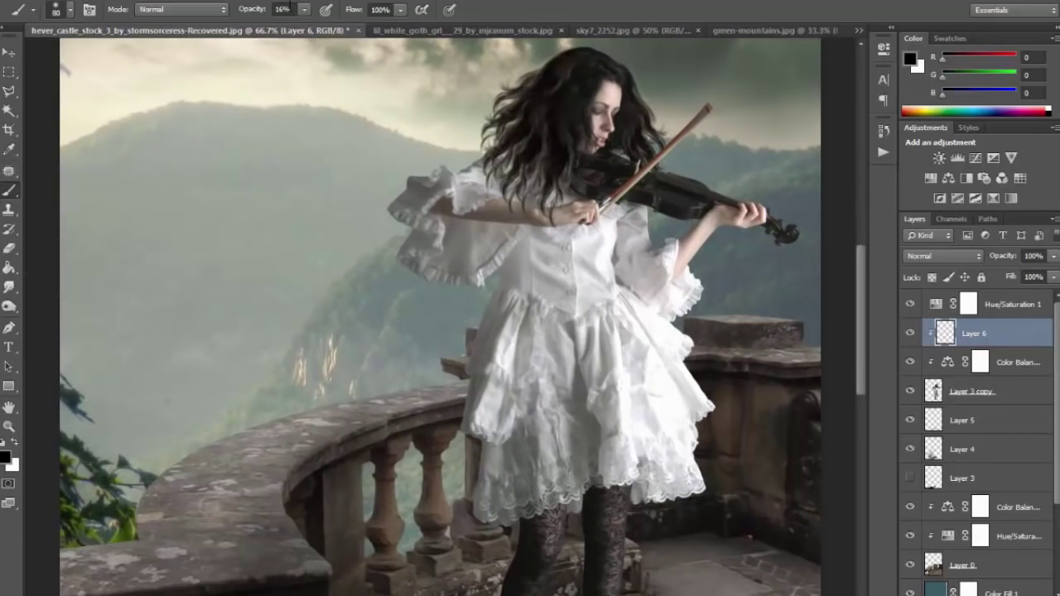
pyautogui.click(304, 9)
pyautogui.moveTo(489, 181)
pyautogui.mouseDown()
pyautogui.moveTo(563, 331)
pyautogui.moveTo(505, 431)
pyautogui.moveTo(559, 483)
pyautogui.moveTo(563, 248)
pyautogui.moveTo(497, 372)
pyautogui.moveTo(563, 464)
pyautogui.mouseUp()
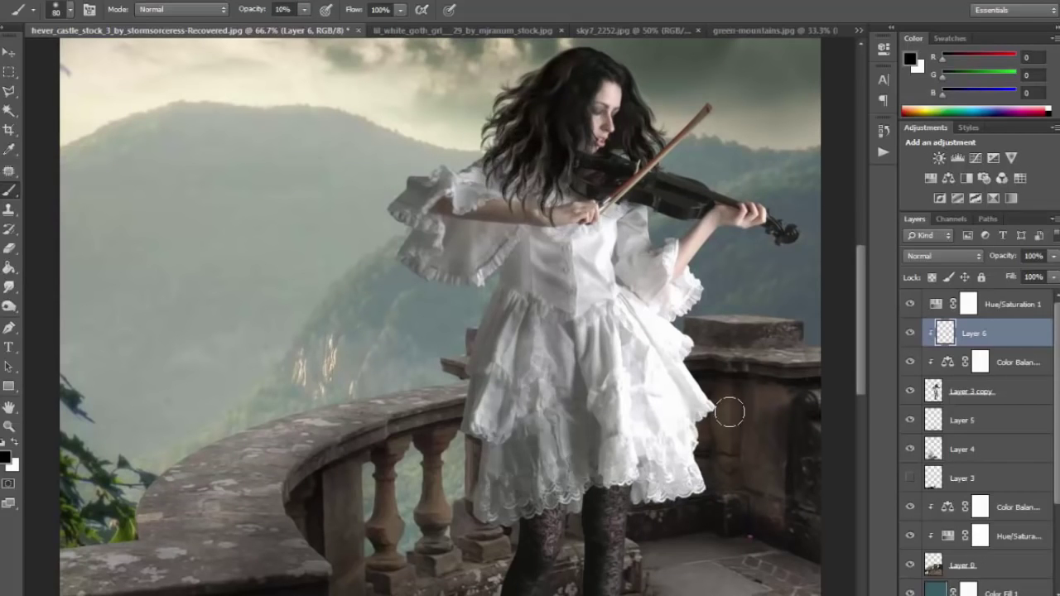
pyautogui.moveTo(638, 223); pyautogui.dragTo(646, 286)
pyautogui.moveTo(603, 177)
pyautogui.mouseDown()
pyautogui.moveTo(574, 99)
pyautogui.moveTo(530, 174)
pyautogui.moveTo(456, 247)
pyautogui.mouseUp()
# Create Layer 7 above Layer 0 and clip it to the background image.
pyautogui.hotkey('ctrl', '-')
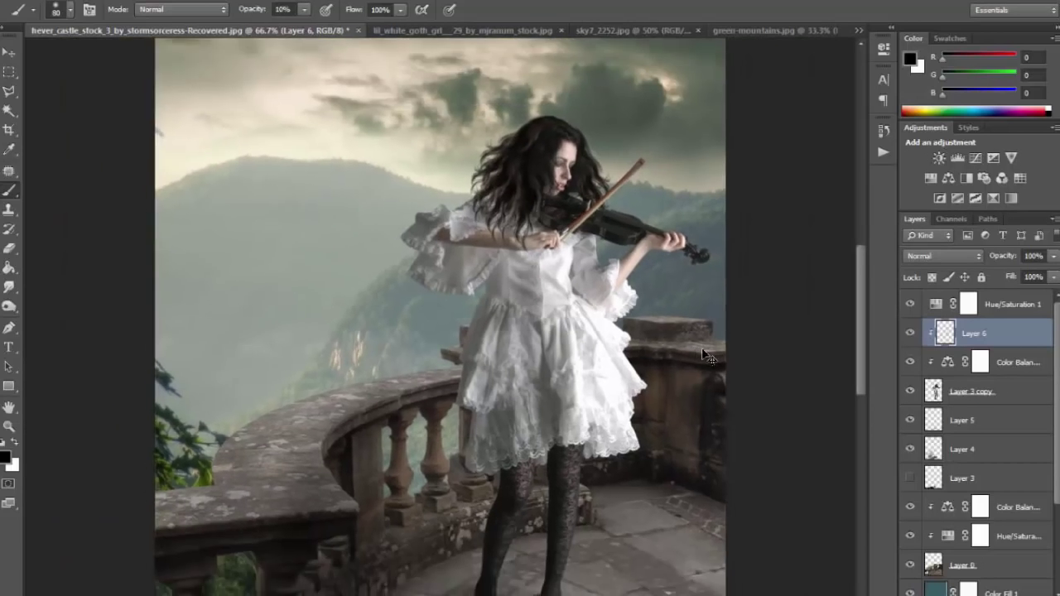
pyautogui.hotkey('ctrl', '-')
pyautogui.hotkey('ctrl', '-')
pyautogui.hotkey('ctrl', '+')
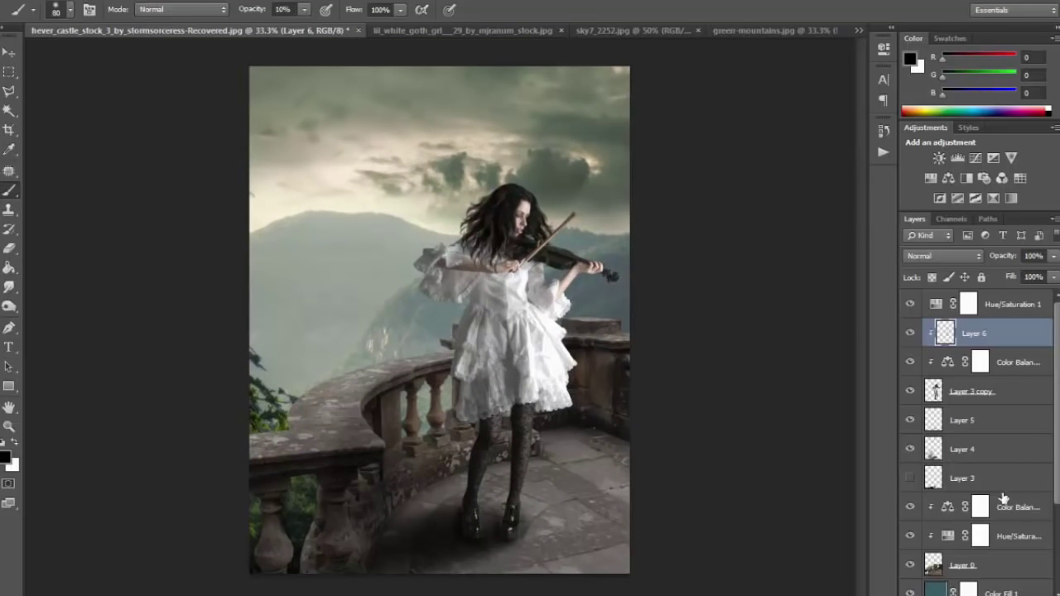
pyautogui.click(1001, 567)
pyautogui.hotkey('ctrl', 'shift', 'alt', 'n')
pyautogui.hotkey('ctrl', 'alt', 'g')
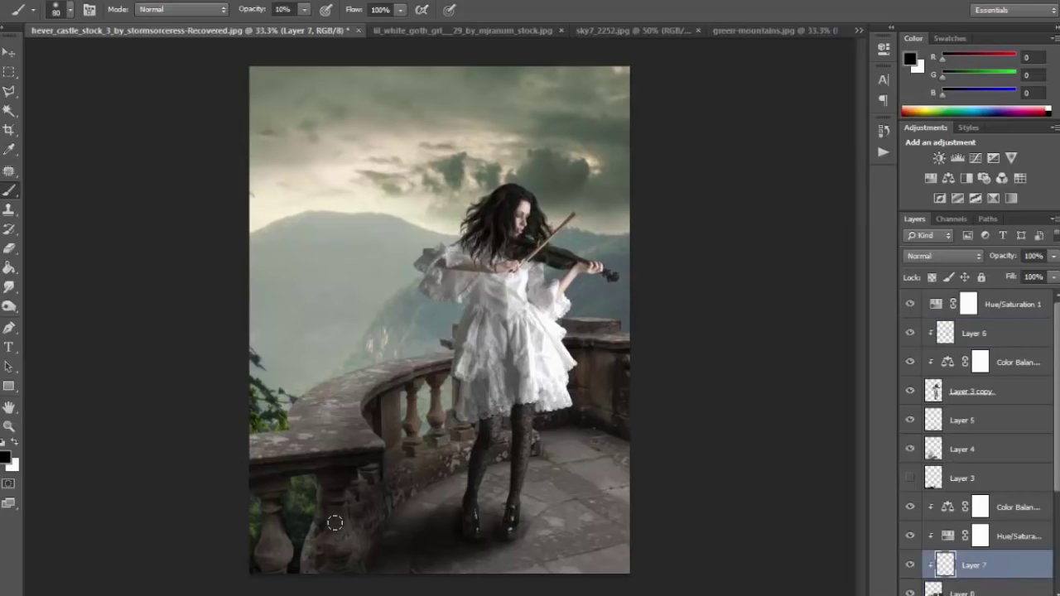
# With a 400 px brush, paint soft shadow over the balustrade base and floor around her feet.
pyautogui.press(']')
pyautogui.press(']')
pyautogui.press(']')
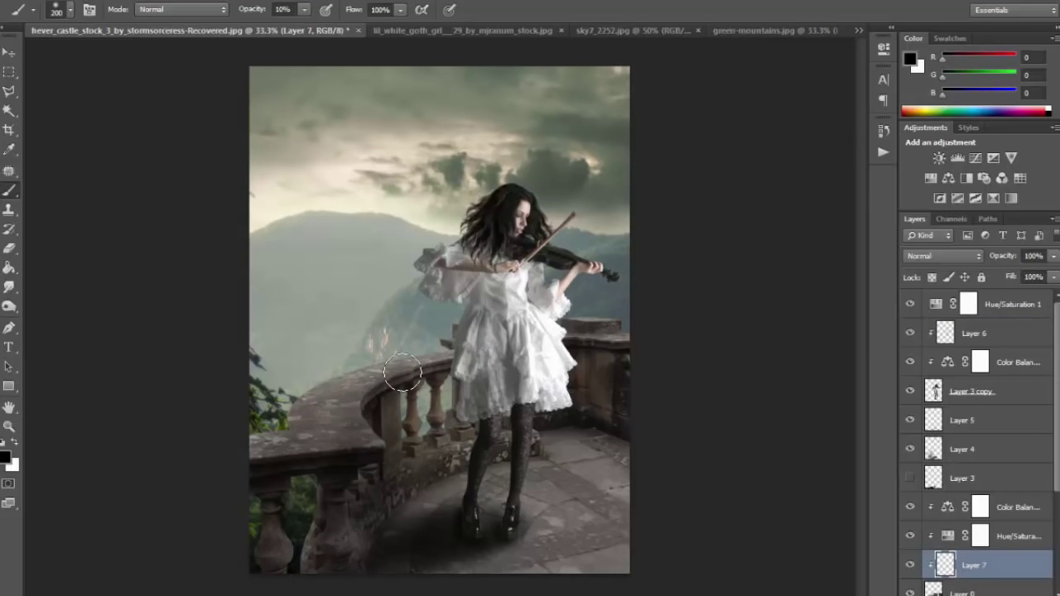
pyautogui.press(']')
pyautogui.press(']')
pyautogui.press(']')
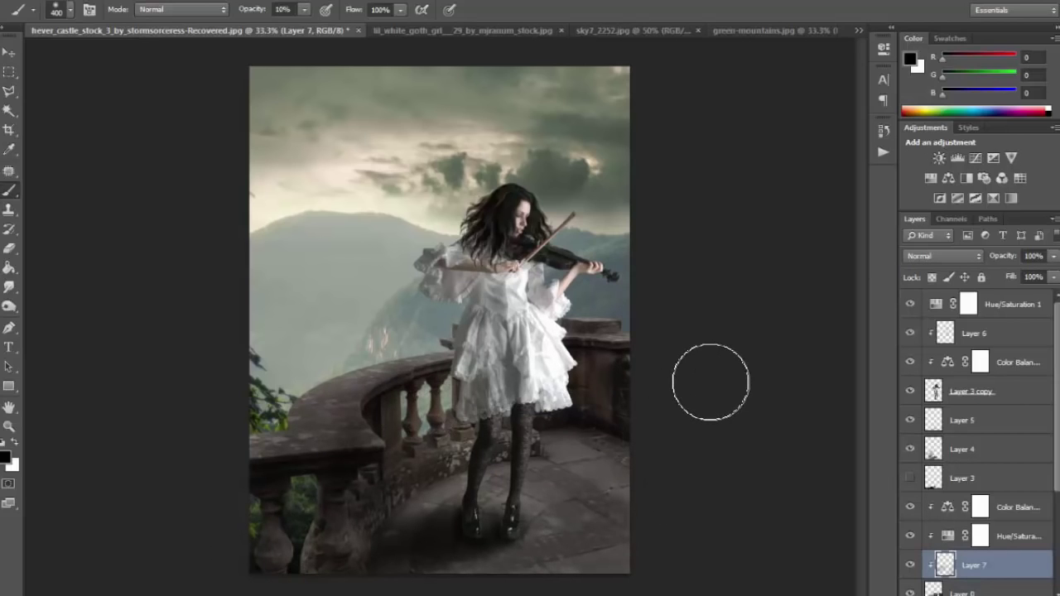
pyautogui.hotkey('ctrl', '+')
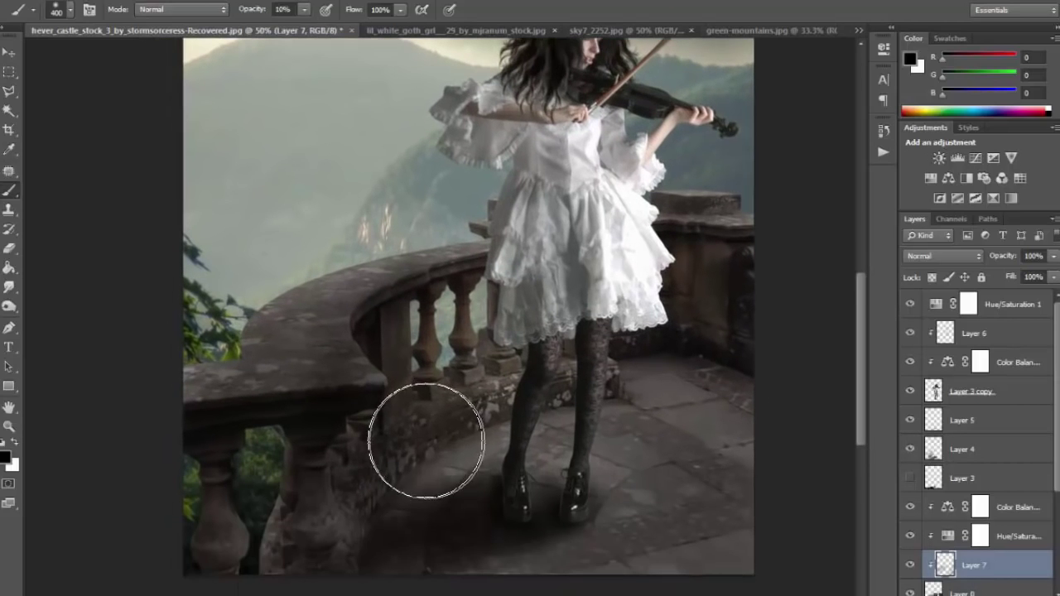
pyautogui.moveTo(426, 440)
pyautogui.mouseDown()
pyautogui.moveTo(378, 485)
pyautogui.moveTo(449, 485)
pyautogui.moveTo(414, 366)
pyautogui.moveTo(482, 457)
pyautogui.moveTo(568, 466)
pyautogui.moveTo(549, 466)
pyautogui.moveTo(638, 444)
pyautogui.moveTo(635, 527)
pyautogui.mouseUp()
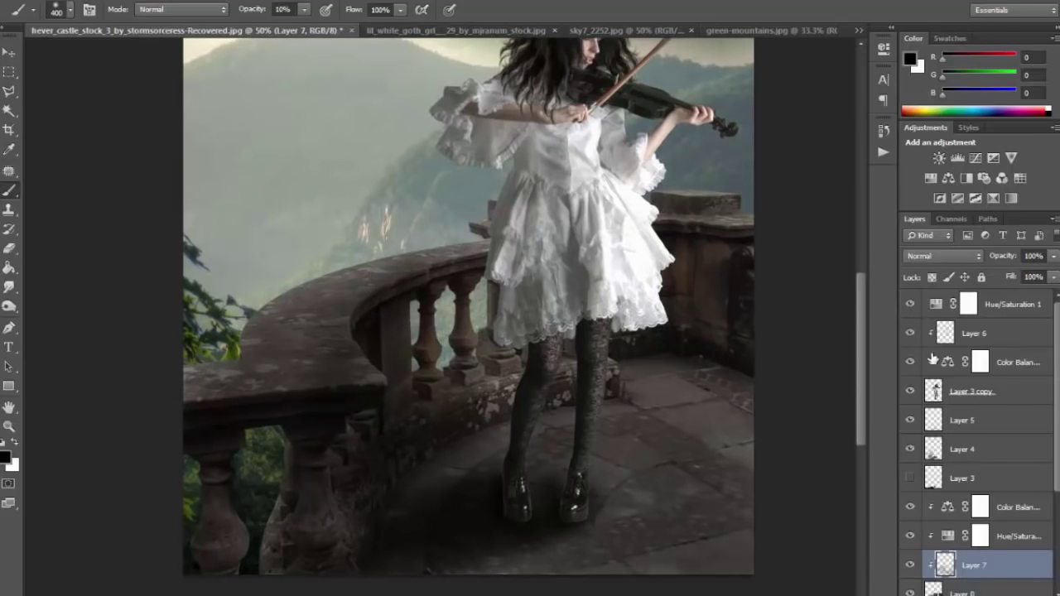
pyautogui.moveTo(677, 325)
pyautogui.mouseDown()
pyautogui.moveTo(528, 408)
pyautogui.moveTo(527, 440)
pyautogui.mouseUp()
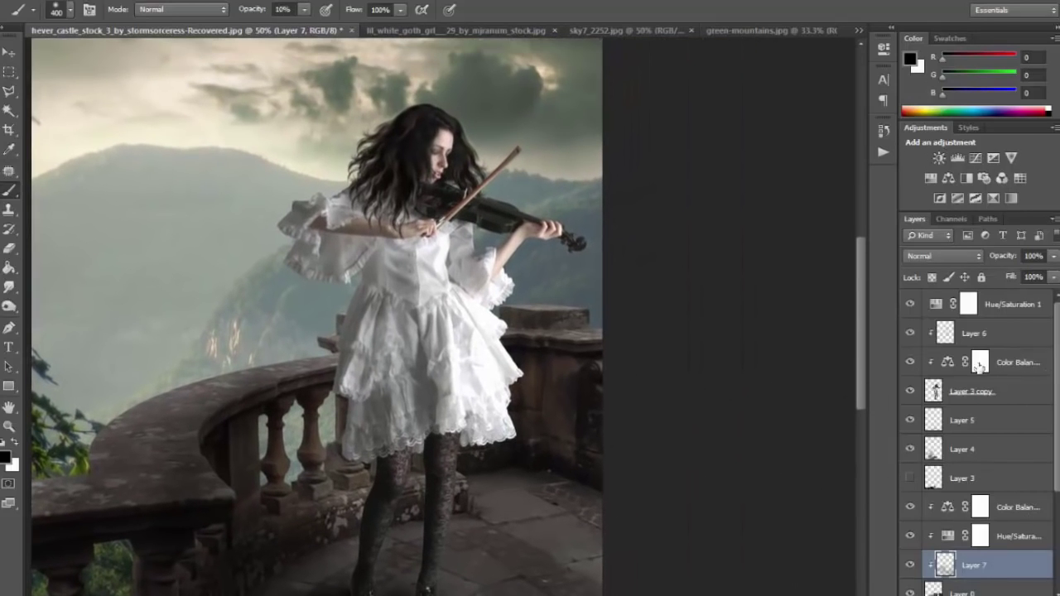
pyautogui.hotkey('ctrl', '-')
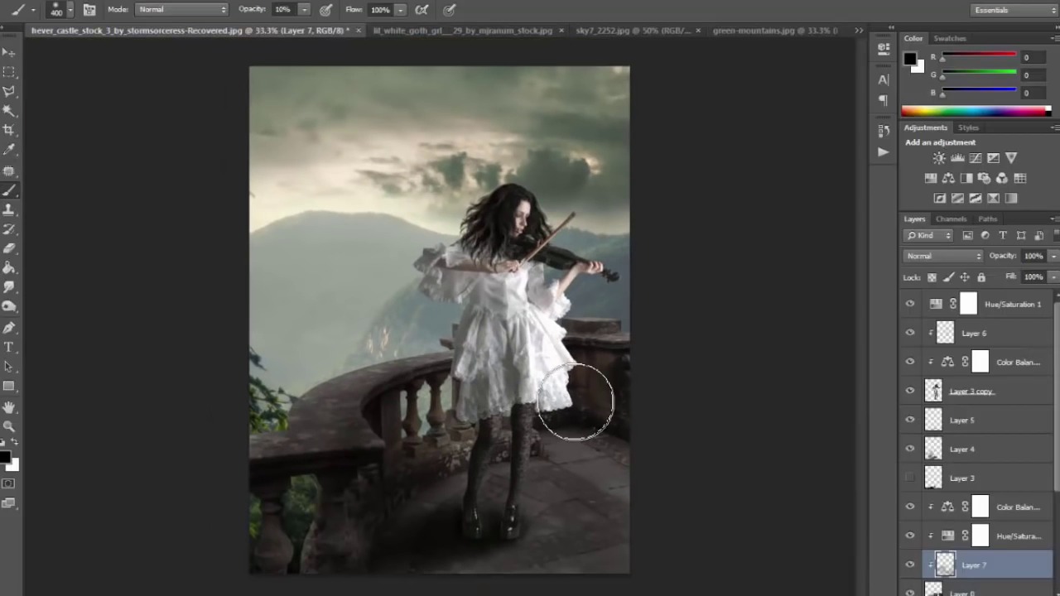
# Add a Gradient Map above Hue/Saturation 1 with its dark stop set to dark teal #083c4b.
pyautogui.click(1022, 315)
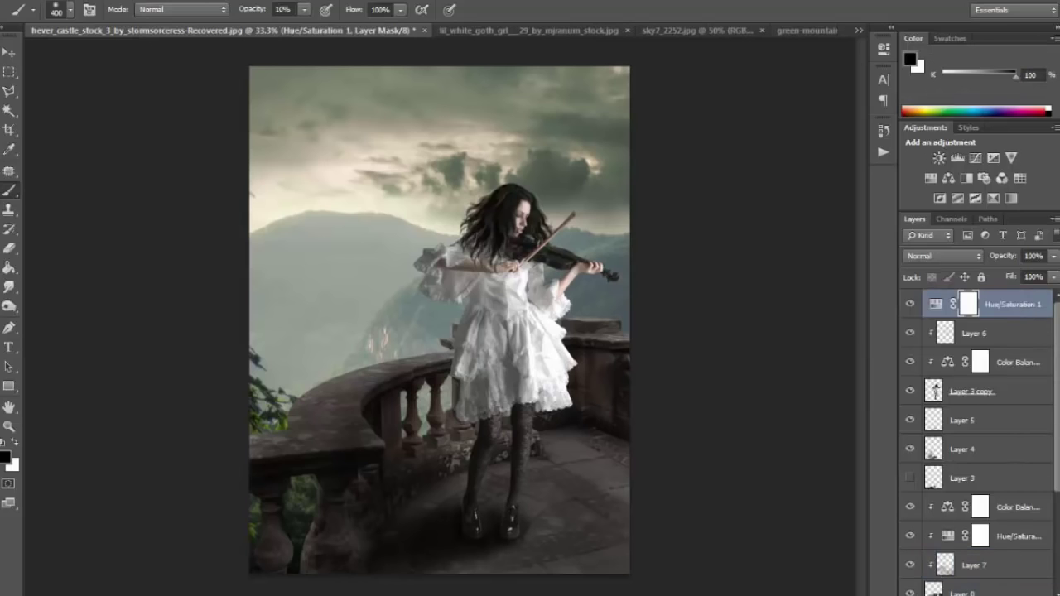
pyautogui.click(952, 594)
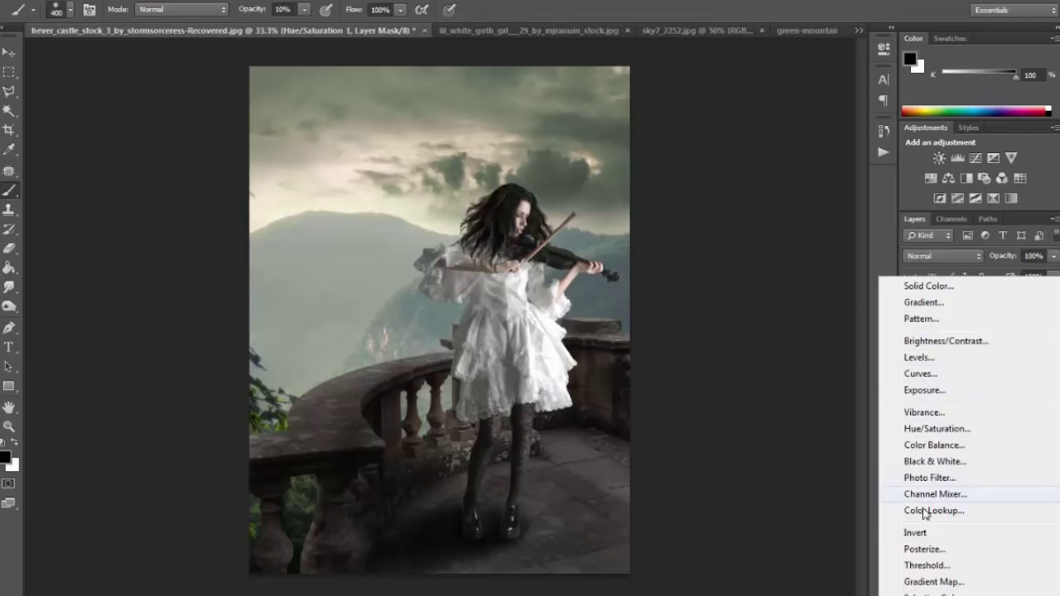
pyautogui.click(933, 581)
pyautogui.click(743, 91)
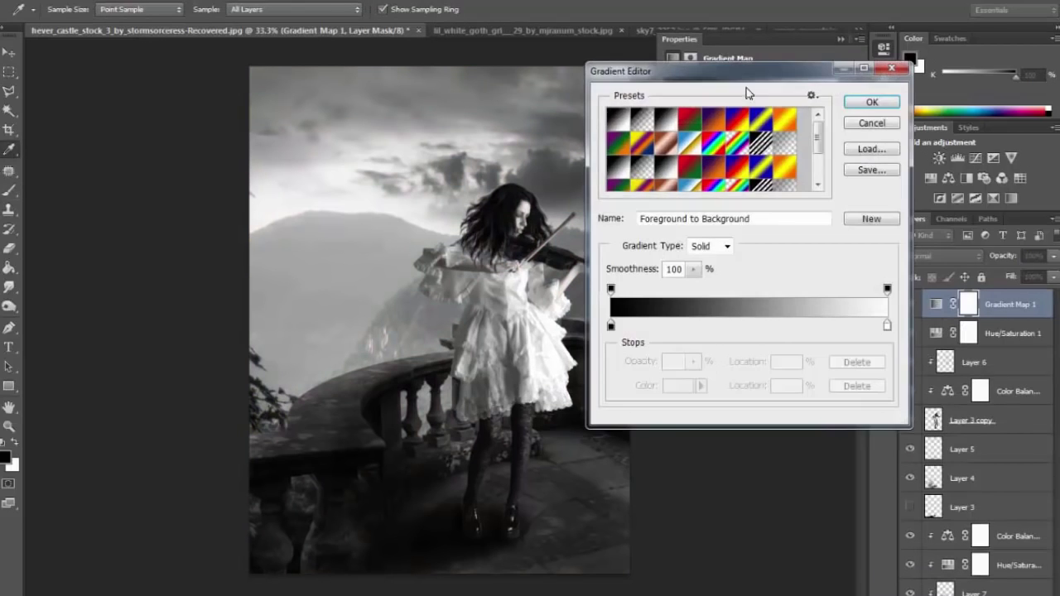
pyautogui.click(611, 327)
pyautogui.click(675, 387)
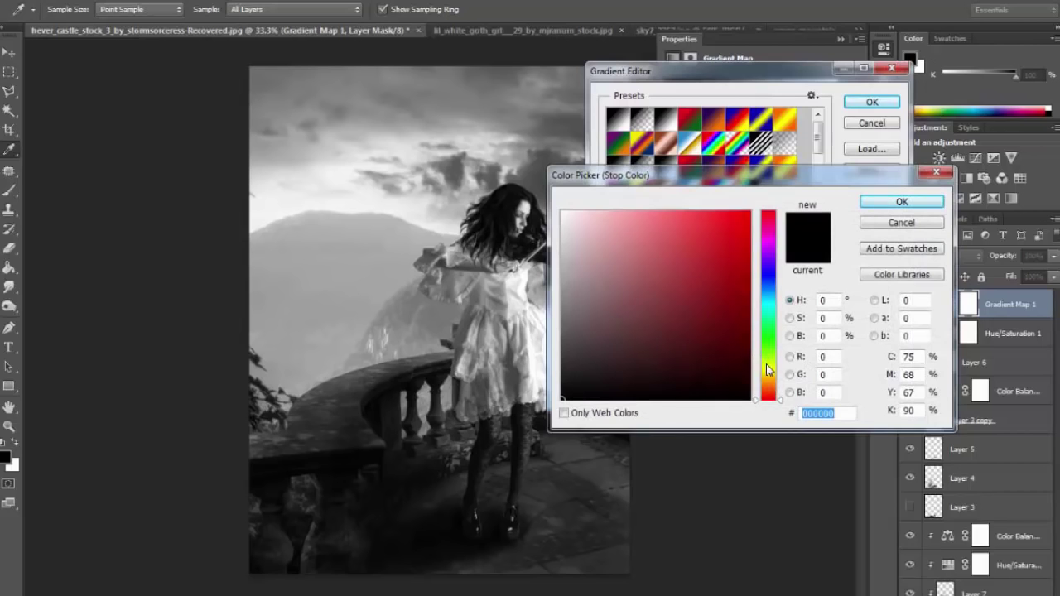
pyautogui.moveTo(766, 364); pyautogui.dragTo(768, 299)
pyautogui.click(697, 328)
pyautogui.moveTo(698, 329)
pyautogui.mouseDown()
pyautogui.moveTo(669, 338)
pyautogui.moveTo(729, 344)
pyautogui.mouseUp()
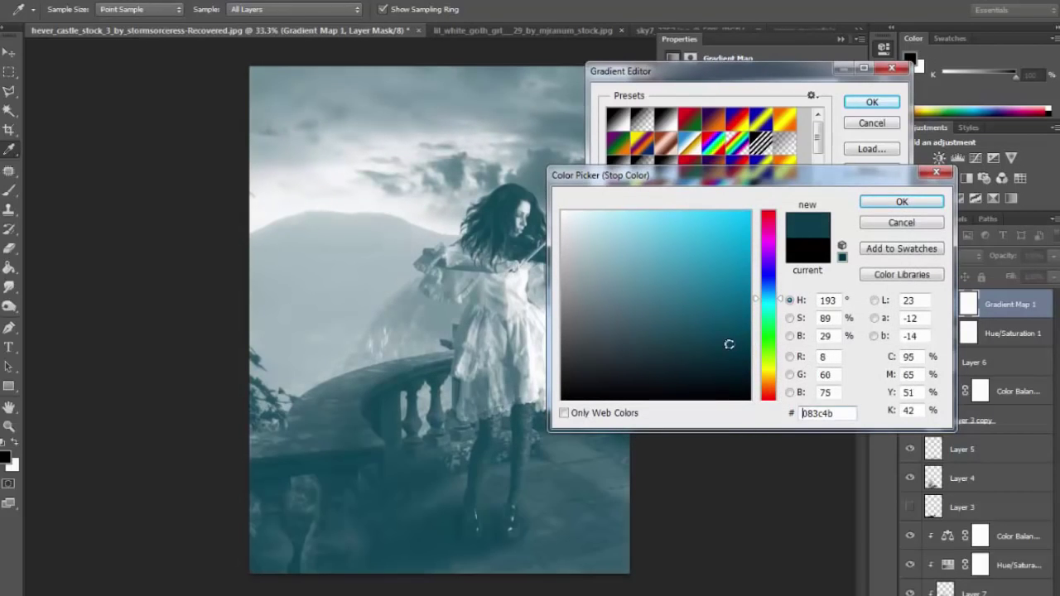
pyautogui.click(886, 204)
# Set the gradient's light stop to brown #746032 and apply the map.
pyautogui.click(887, 331)
pyautogui.click(680, 386)
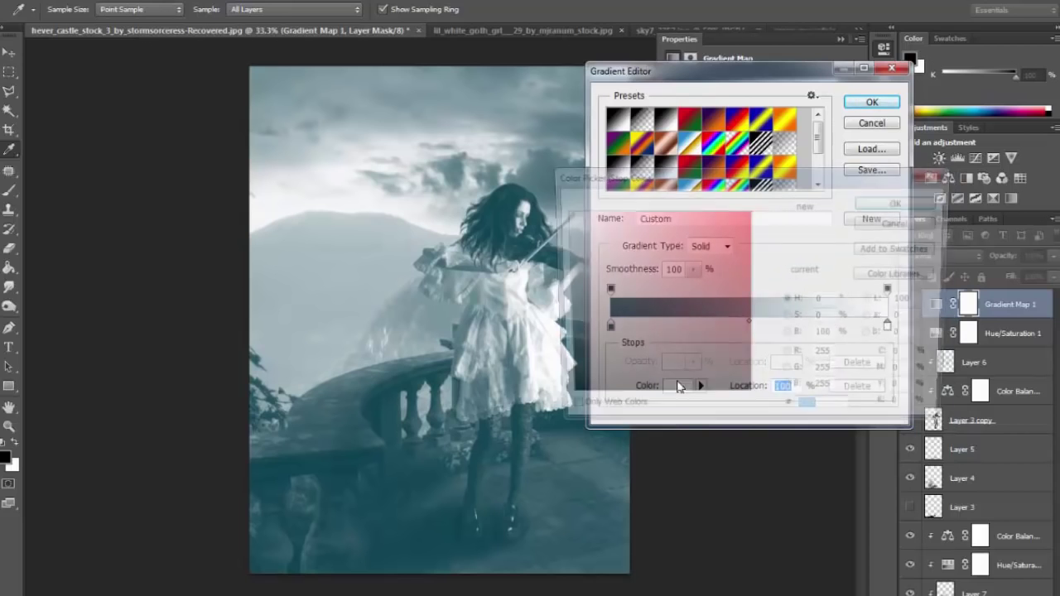
pyautogui.moveTo(761, 370); pyautogui.dragTo(761, 380)
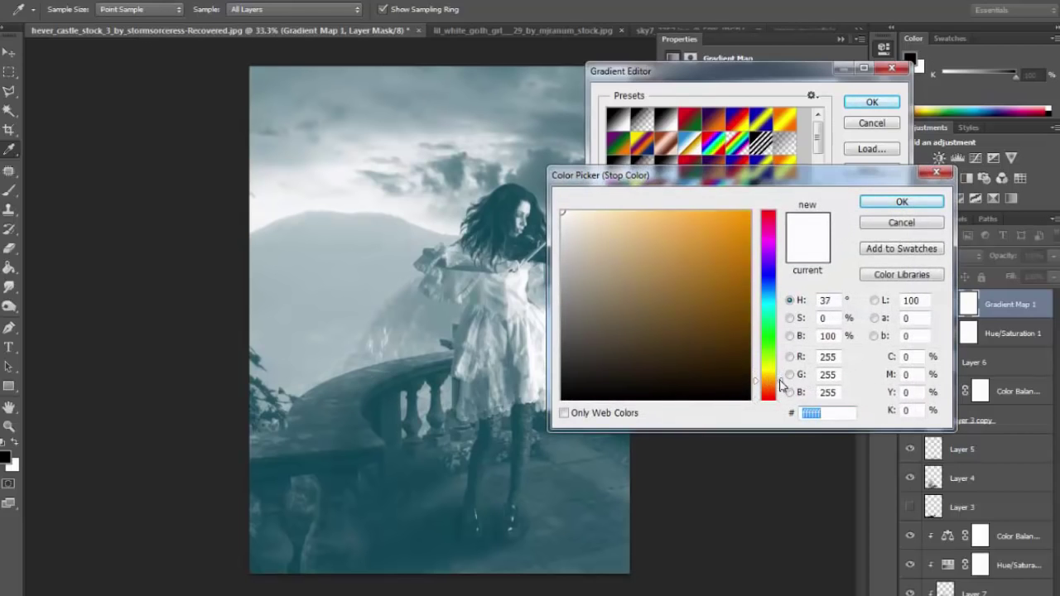
pyautogui.moveTo(679, 338); pyautogui.dragTo(668, 314)
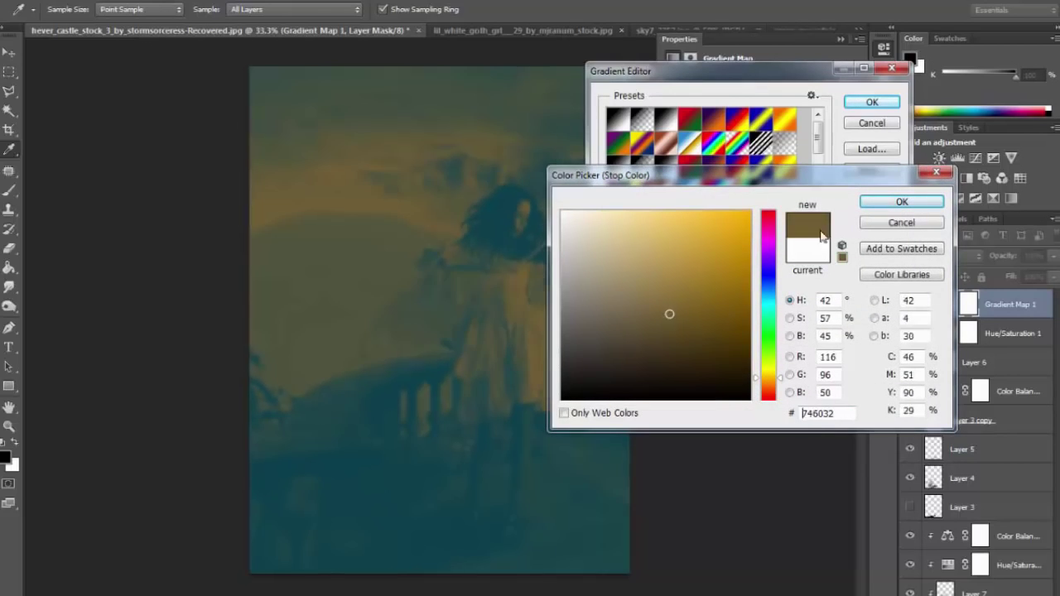
pyautogui.click(900, 202)
pyautogui.click(871, 102)
# Set Gradient Map 1 to Overlay blend mode at 32% opacity.
pyautogui.click(958, 255)
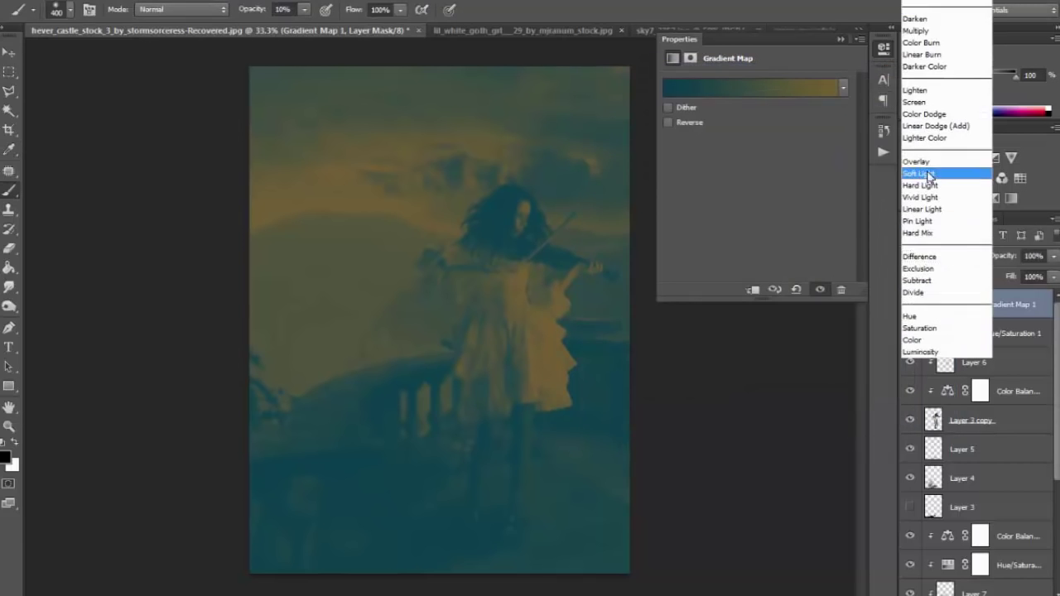
pyautogui.click(928, 168)
pyautogui.click(1053, 255)
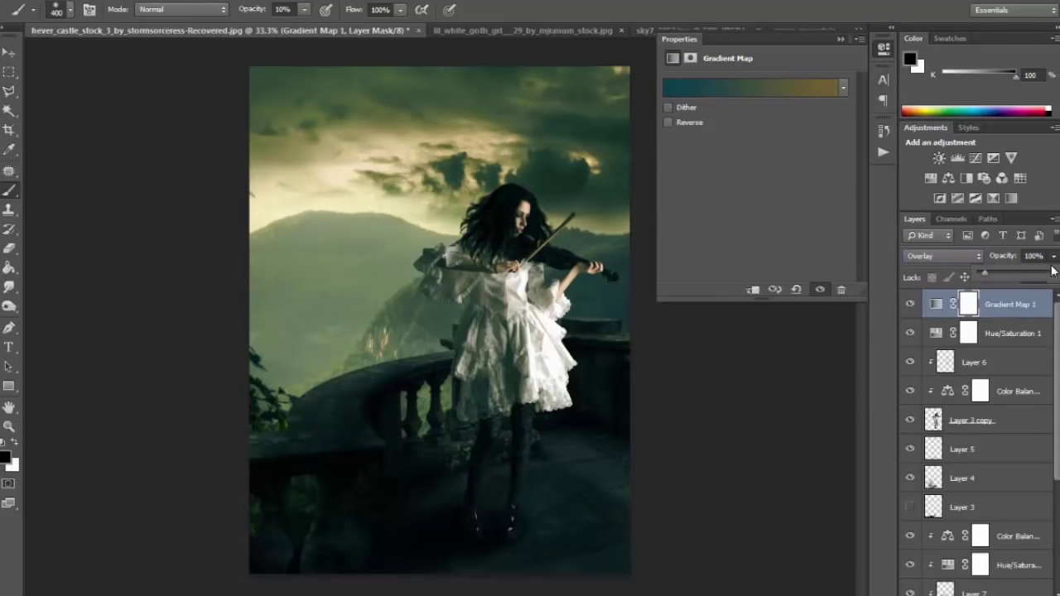
pyautogui.moveTo(1052, 274); pyautogui.dragTo(1034, 276)
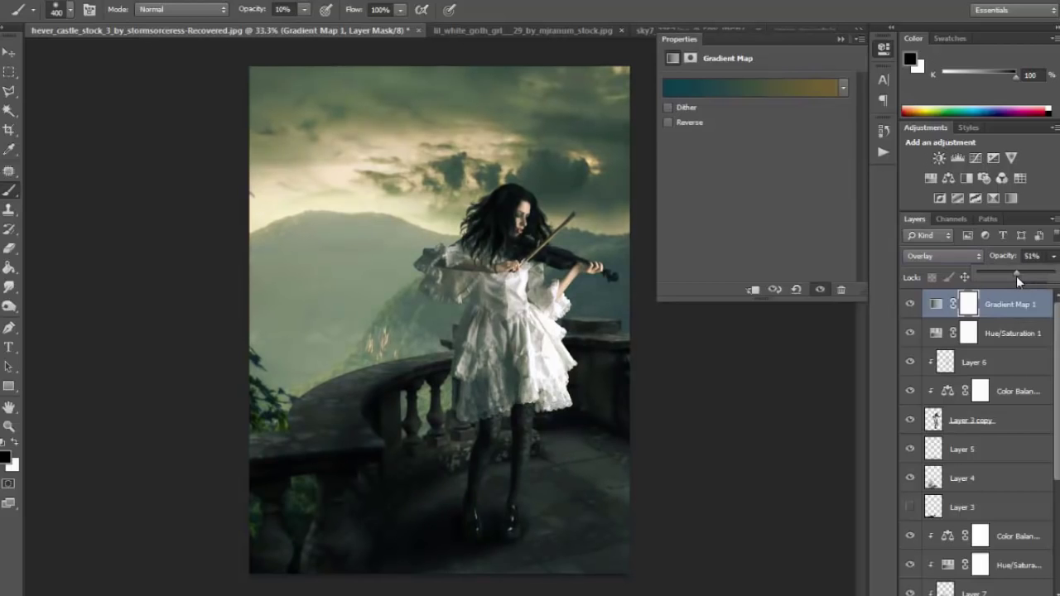
pyautogui.click(841, 39)
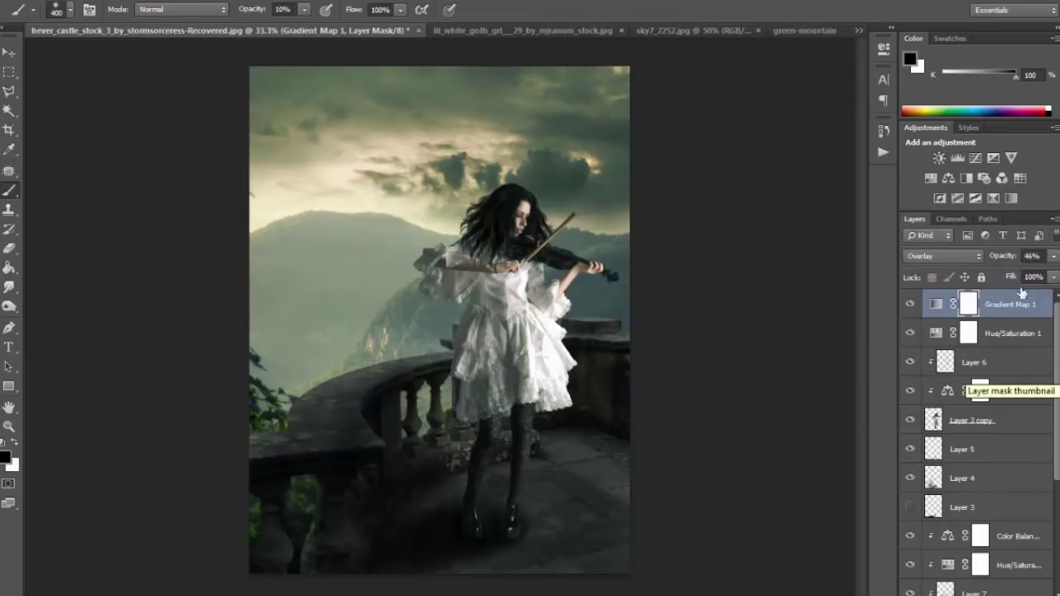
pyautogui.click(1053, 256)
pyautogui.moveTo(1010, 279); pyautogui.dragTo(1005, 274)
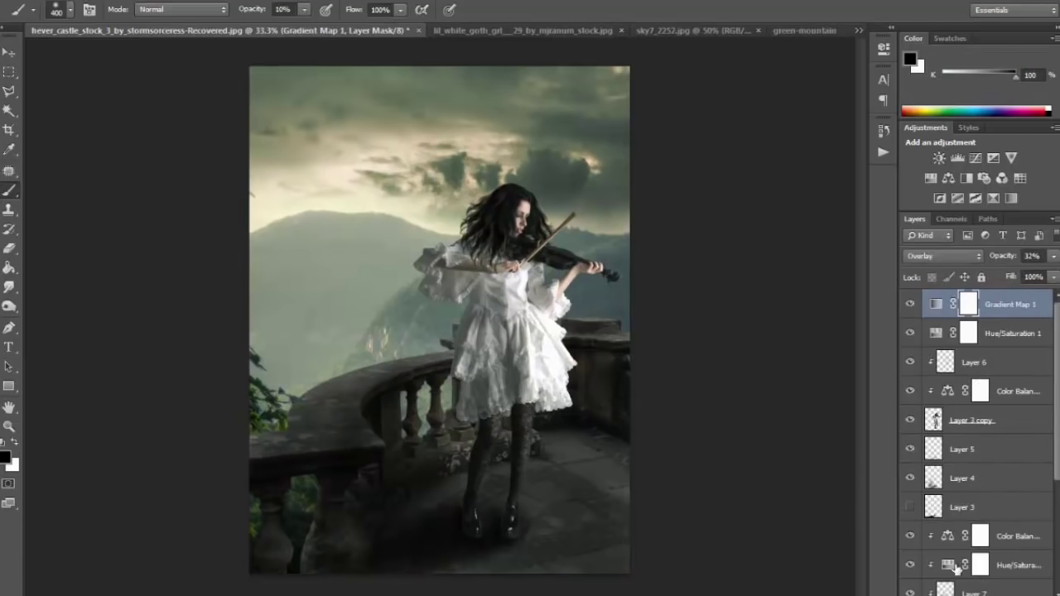
# Add a solid Color Fill layer in dark teal on top of the stack.
pyautogui.click(927, 290)
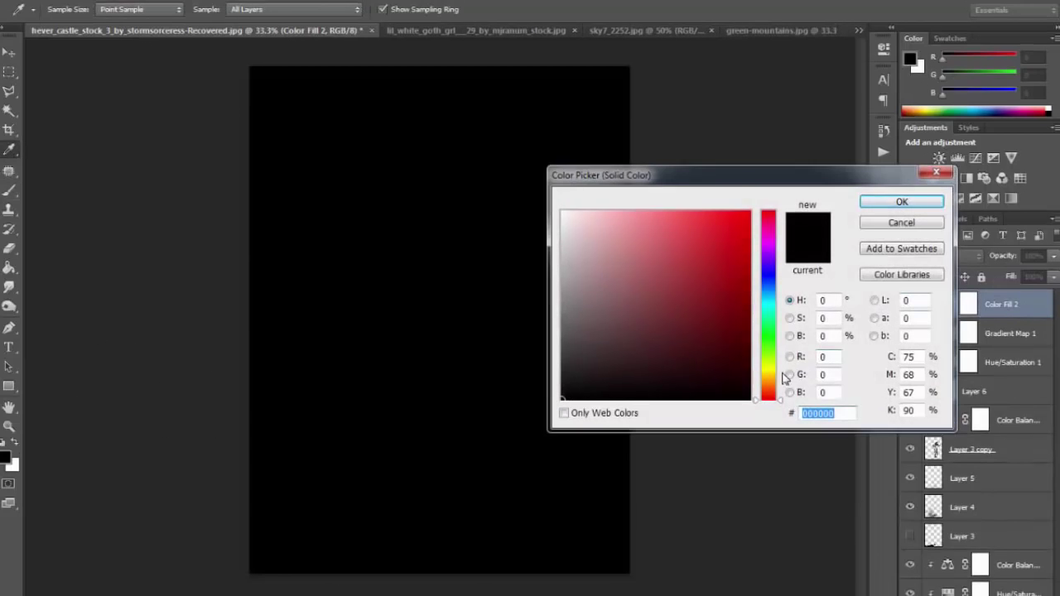
pyautogui.click(712, 307)
pyautogui.click(630, 259)
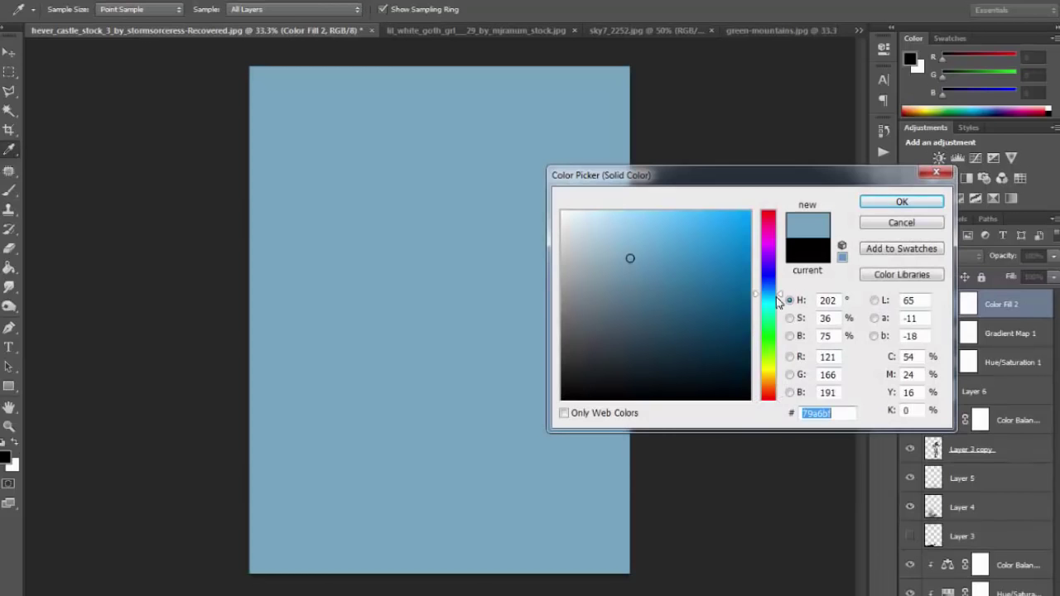
pyautogui.moveTo(778, 318); pyautogui.dragTo(780, 304)
pyautogui.moveTo(686, 303); pyautogui.dragTo(635, 338)
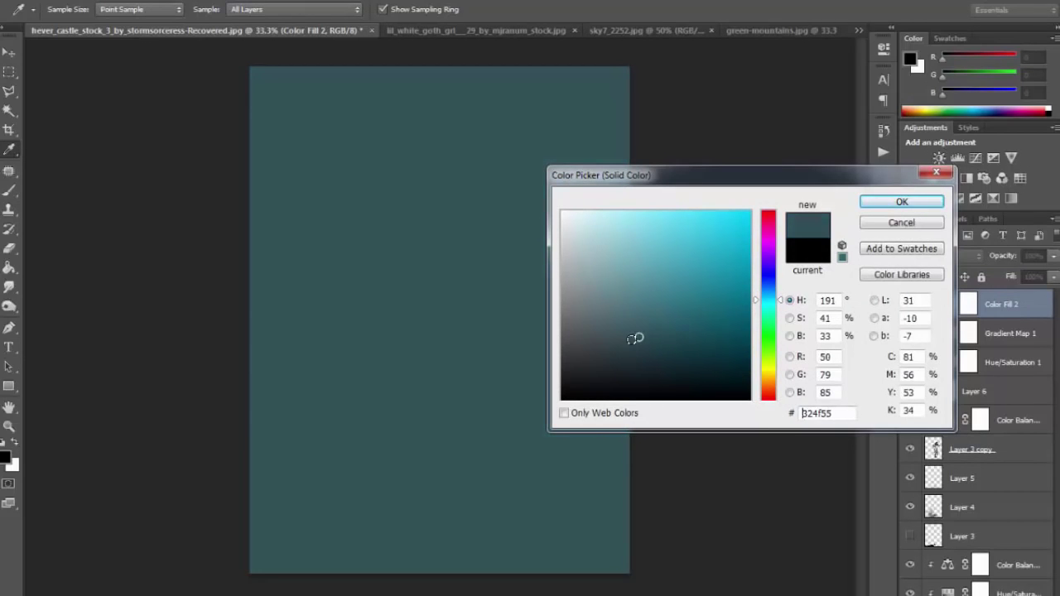
pyautogui.moveTo(785, 304); pyautogui.dragTo(783, 306)
pyautogui.click(672, 313)
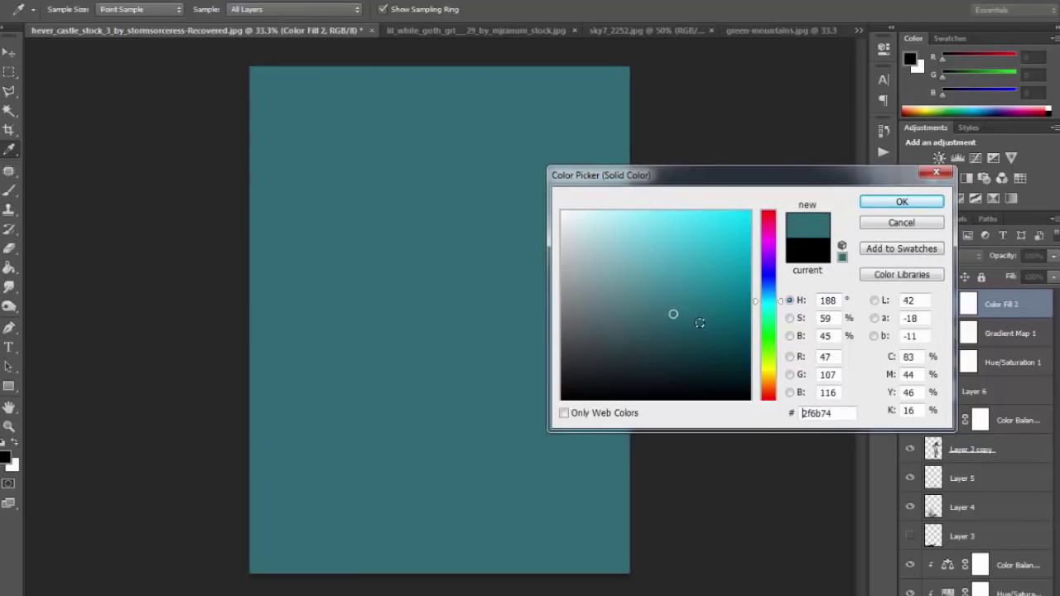
pyautogui.moveTo(700, 323); pyautogui.dragTo(694, 340)
pyautogui.press('Return')
# Blend Color Fill 2 in Screen mode at 13% opacity, toggling it on and off to compare.
pyautogui.click(935, 255)
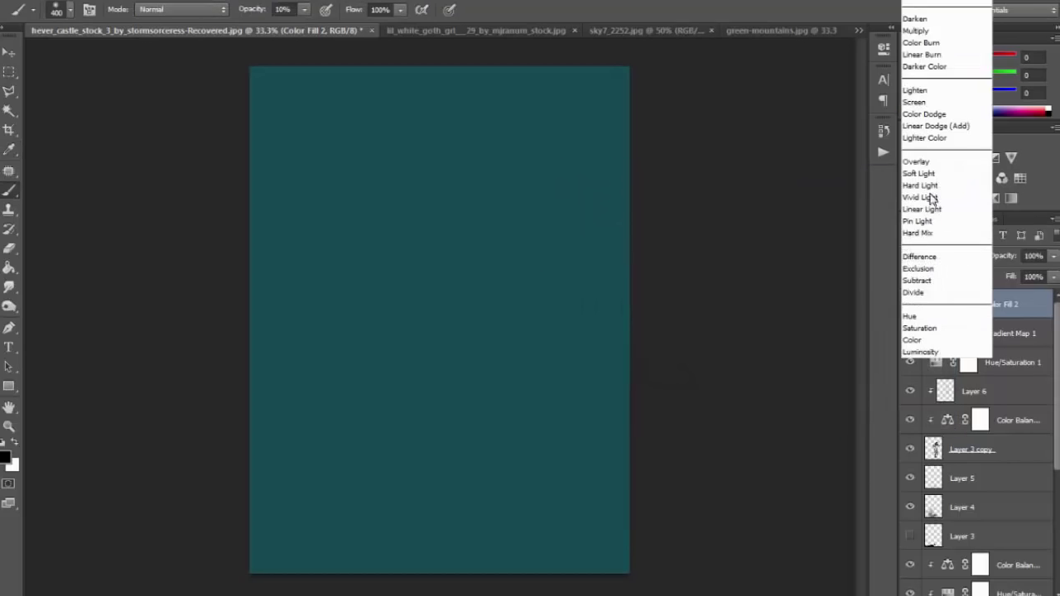
pyautogui.click(926, 42)
pyautogui.press('Down')
pyautogui.press('Down')
pyautogui.press('Down')
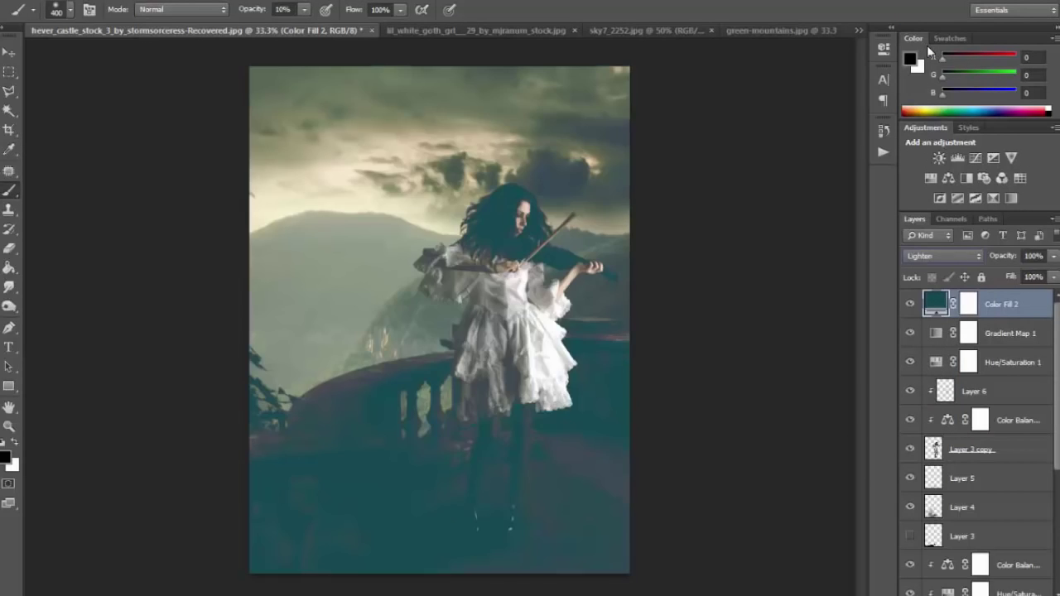
pyautogui.press('Down')
pyautogui.press('Down')
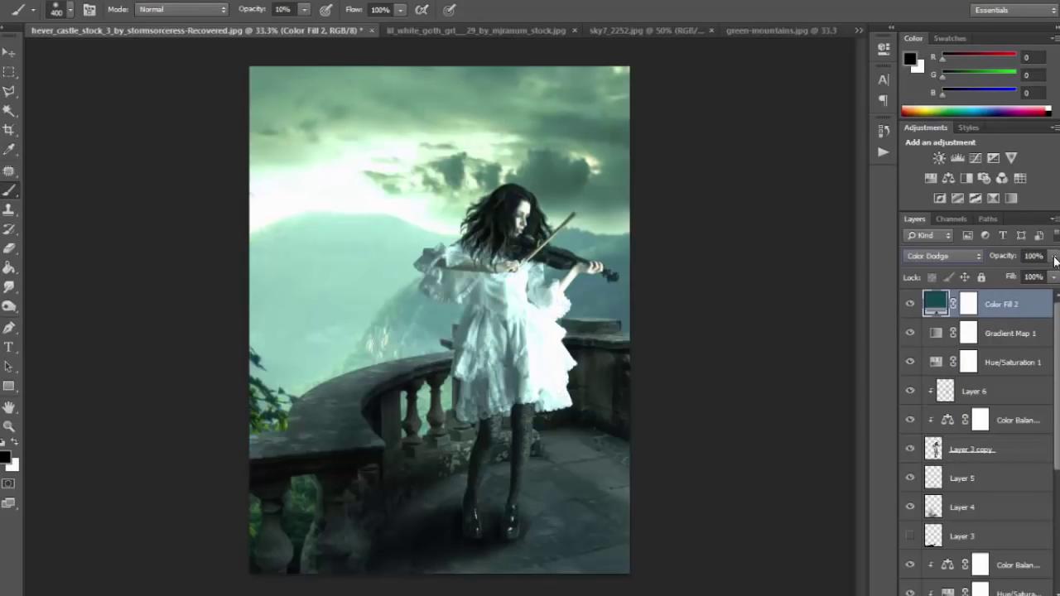
pyautogui.press('Up')
pyautogui.click(1053, 256)
pyautogui.moveTo(1054, 276); pyautogui.dragTo(1006, 278)
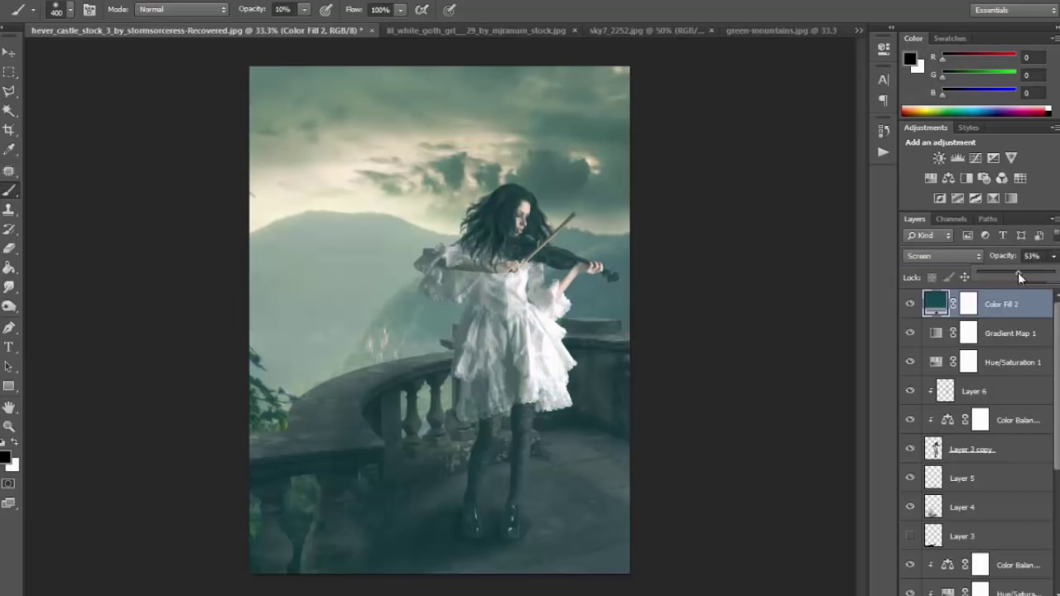
pyautogui.click(910, 304)
pyautogui.click(910, 303)
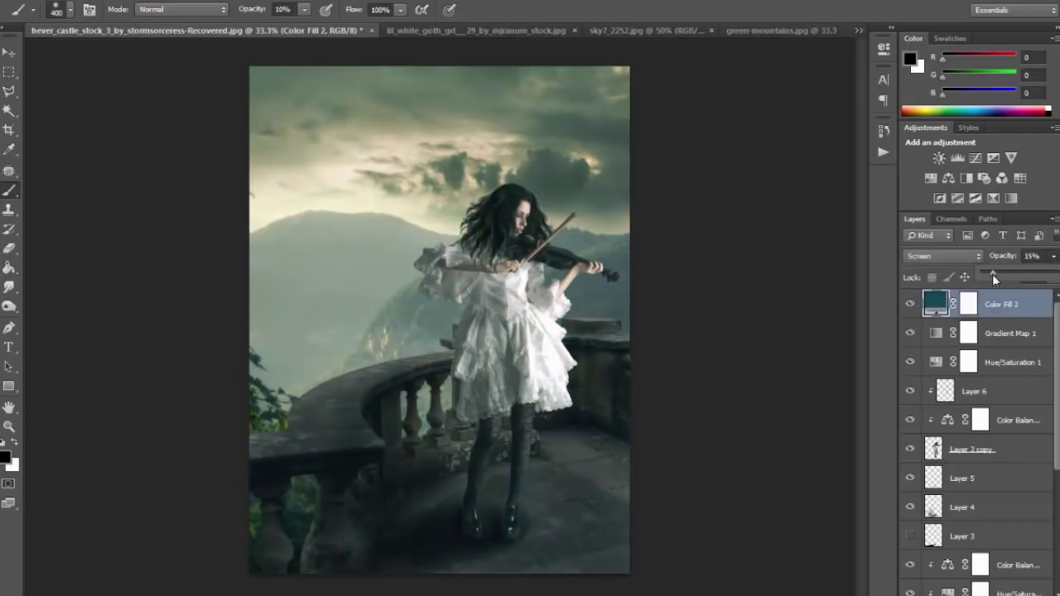
pyautogui.moveTo(991, 274); pyautogui.dragTo(990, 274)
pyautogui.click(910, 304)
pyautogui.click(910, 304)
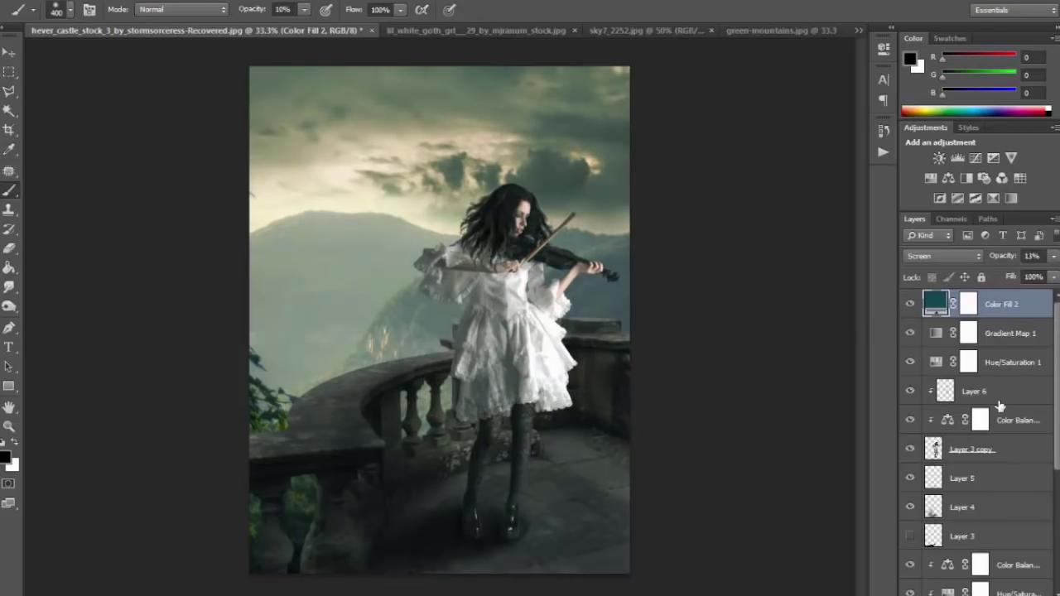
pyautogui.click(990, 451)
pyautogui.click(977, 391)
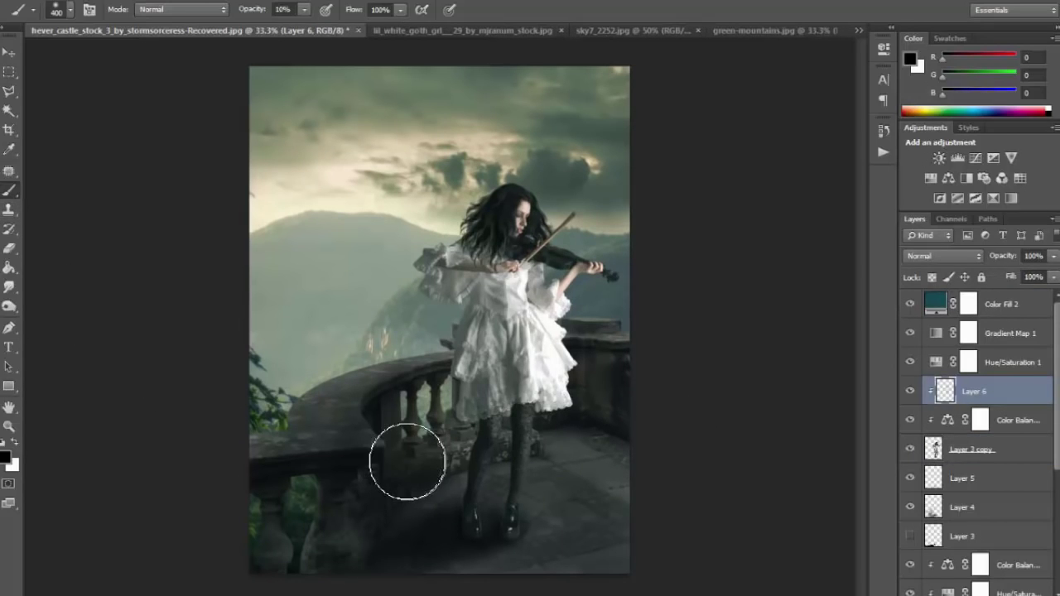
pyautogui.press('[')
pyautogui.press('[')
pyautogui.press('[')
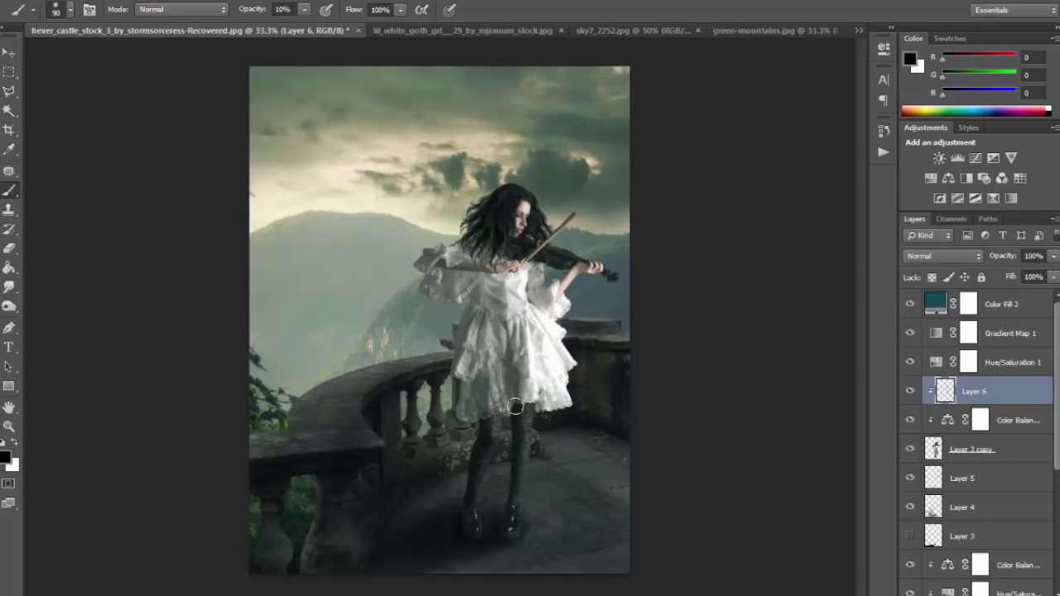
pyautogui.press(']')
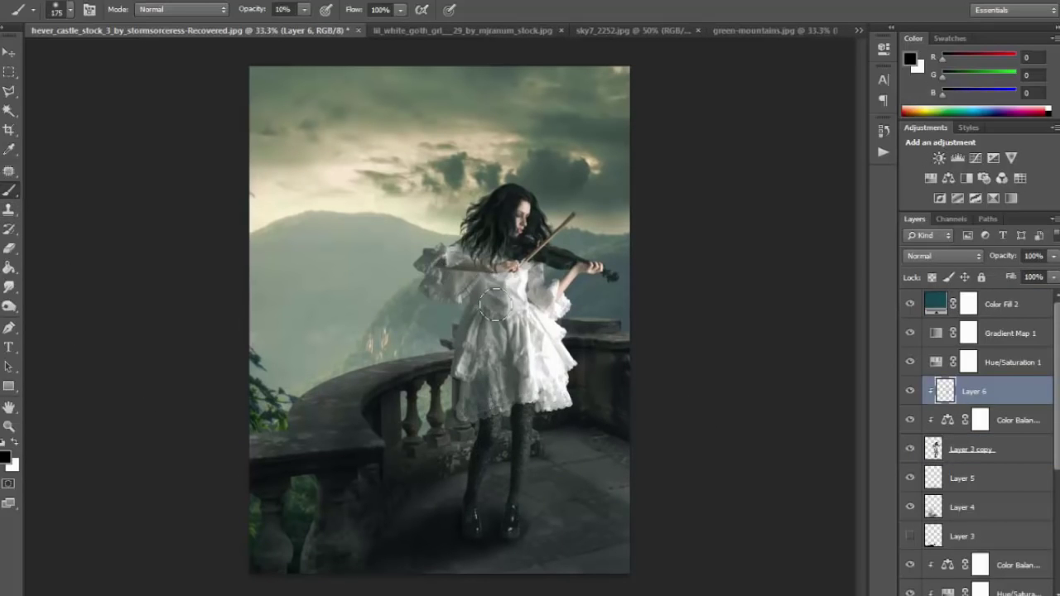
pyautogui.hotkey('ctrl', '+')
pyautogui.hotkey('ctrl', '+')
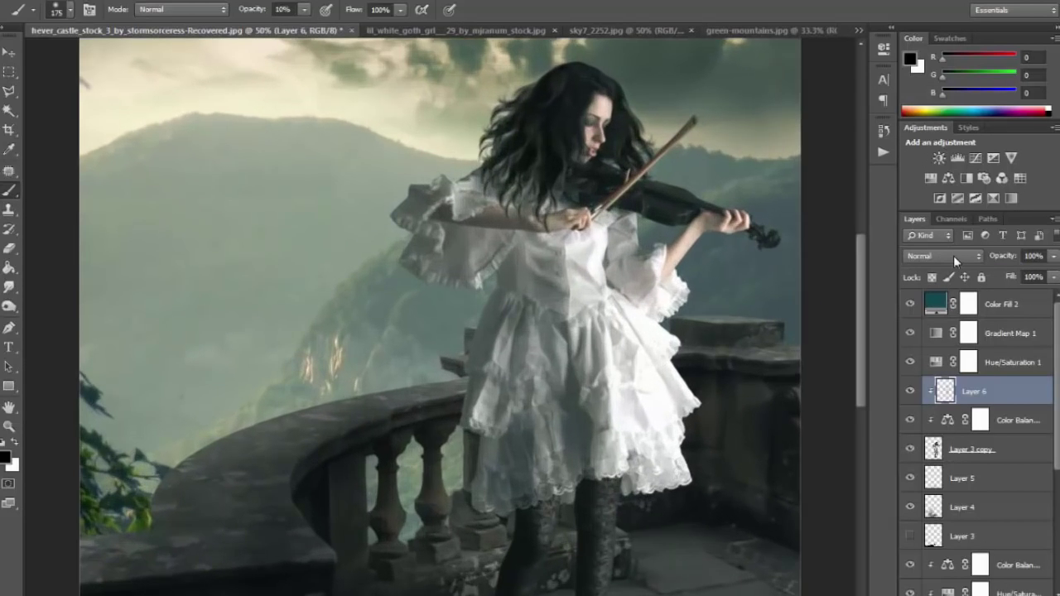
pyautogui.hotkey('ctrl', '-')
pyautogui.hotkey('ctrl', '-')
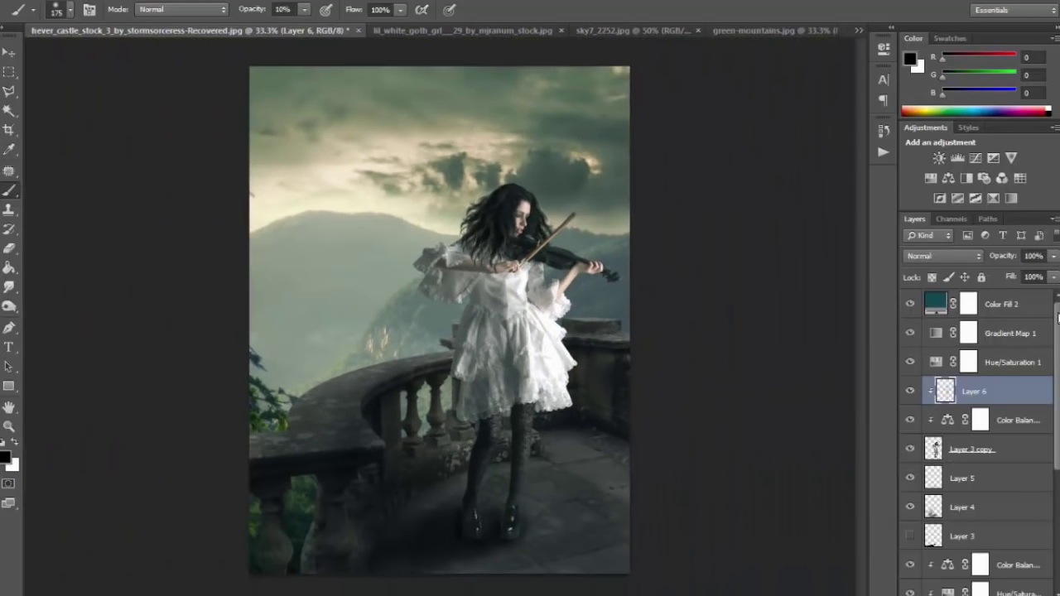
pyautogui.click(1002, 304)
# Add a Warming Filter (85) Photo Filter adjustment at 26% density.
pyautogui.click(972, 584)
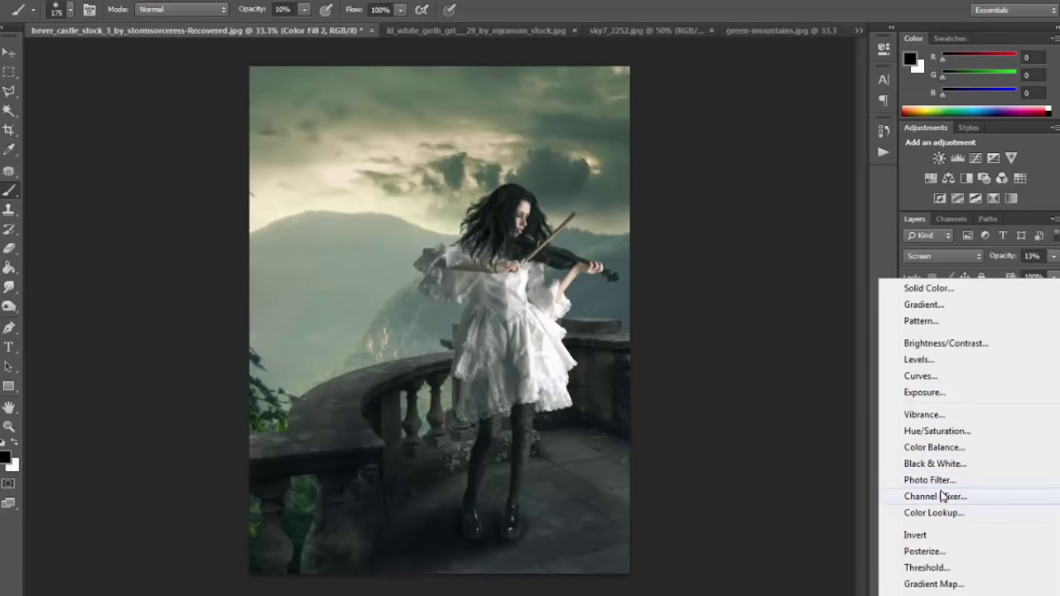
pyautogui.click(940, 480)
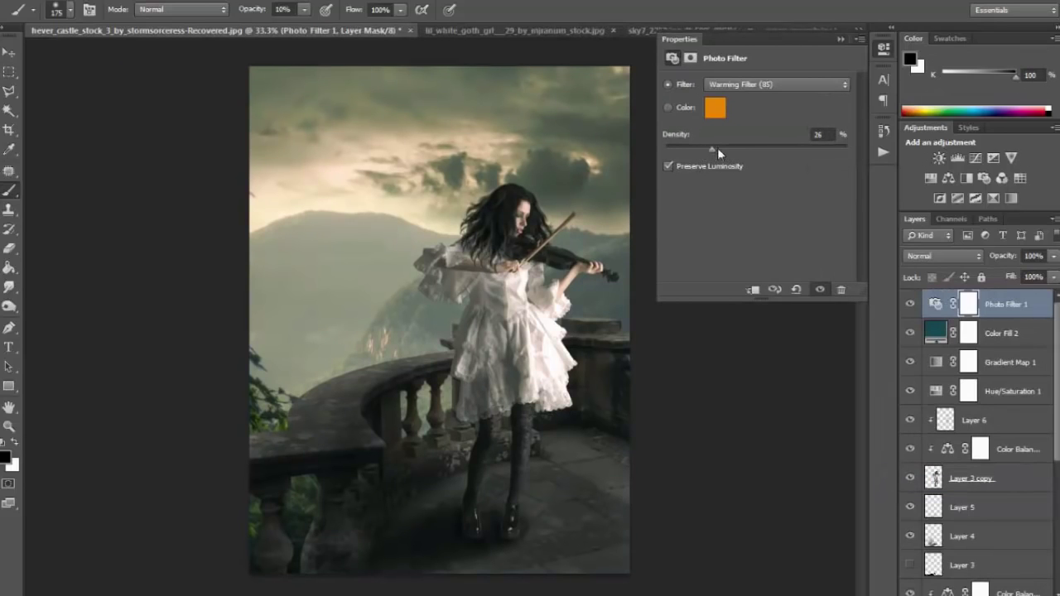
pyautogui.click(889, 254)
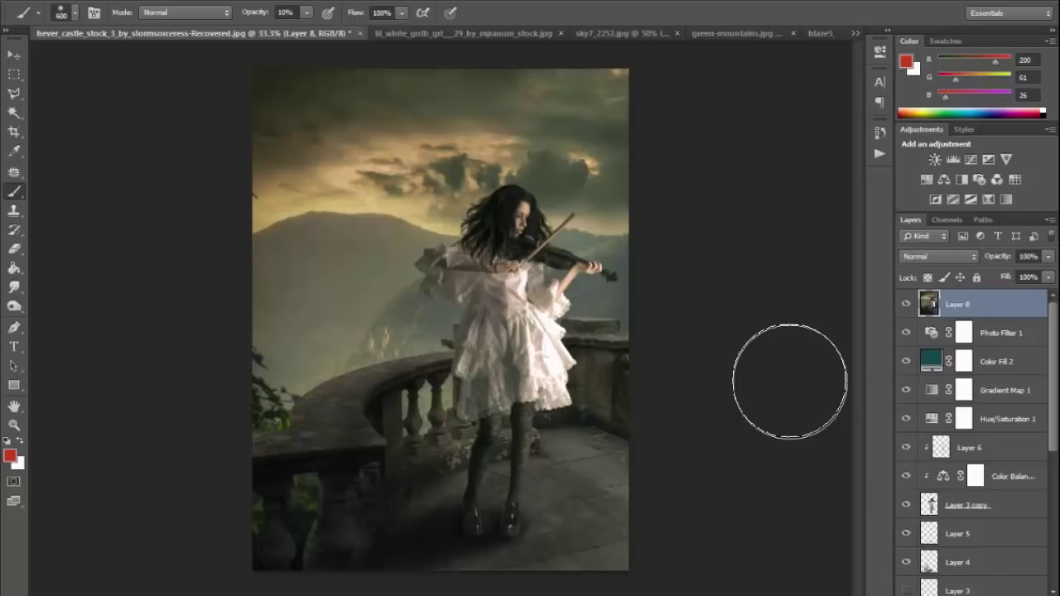
# Crop the text strip and black strip off blaze5_0021.JPG.
pyautogui.click(778, 30)
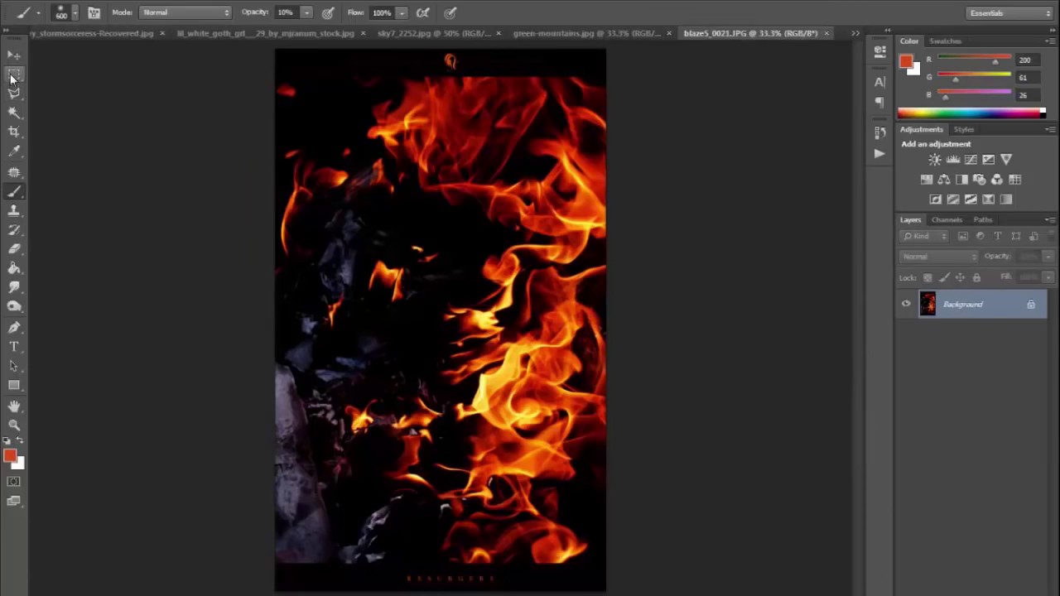
pyautogui.click(13, 131)
pyautogui.moveTo(439, 590); pyautogui.dragTo(440, 564)
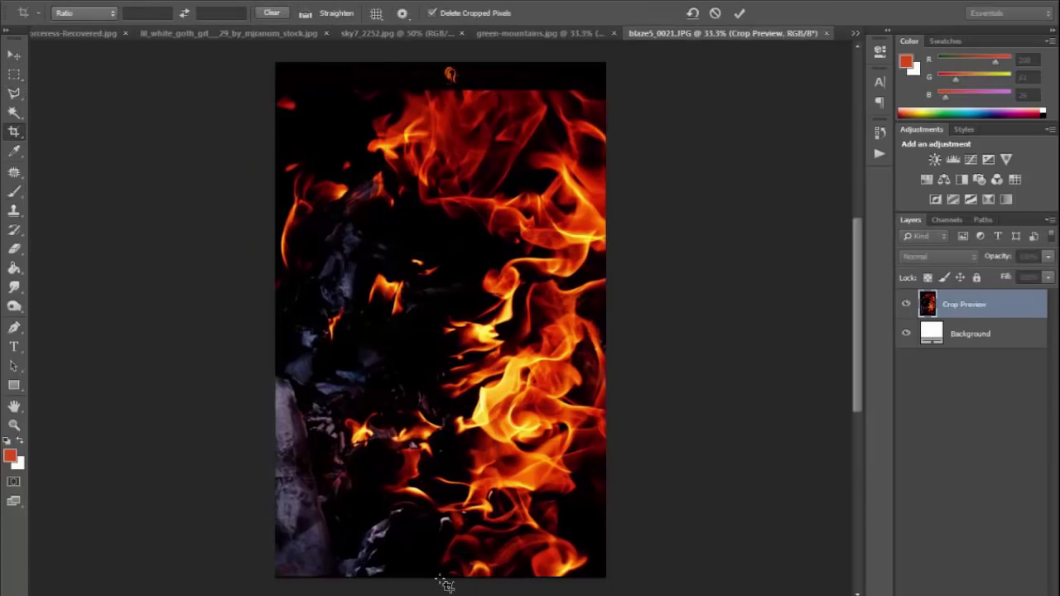
pyautogui.moveTo(451, 73); pyautogui.dragTo(453, 86)
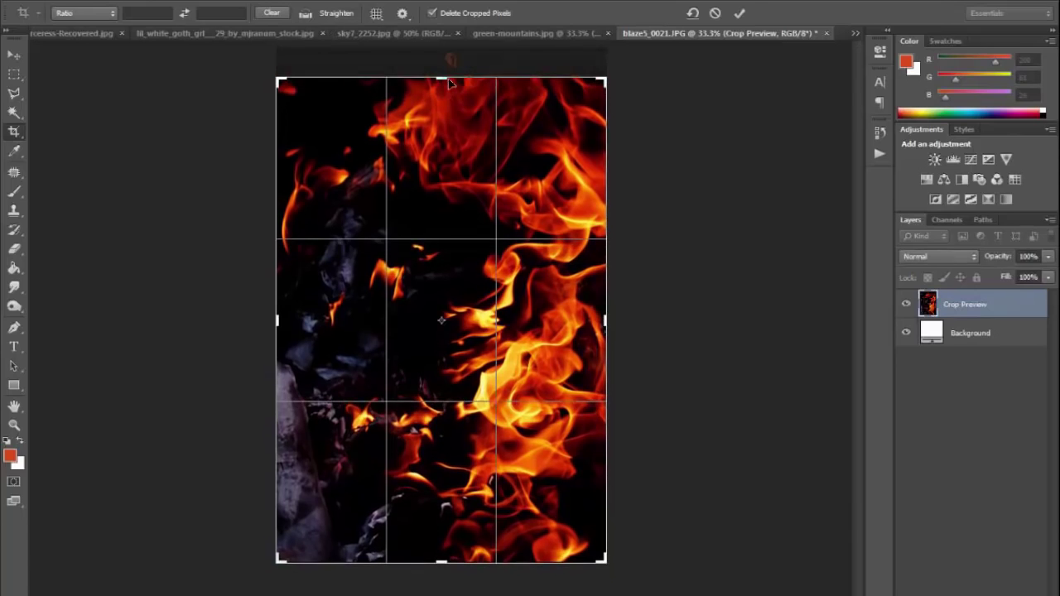
pyautogui.press('Return')
# Drag the flames into the castle composite and blend them in Lighten mode.
pyautogui.press('v')
pyautogui.moveTo(458, 137); pyautogui.dragTo(474, 217)
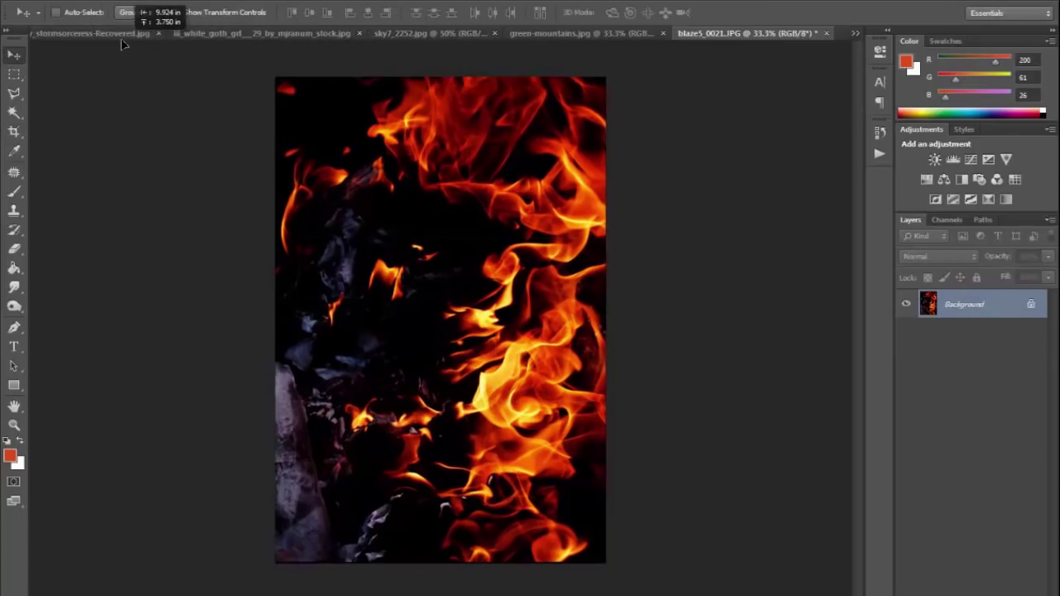
pyautogui.click(933, 257)
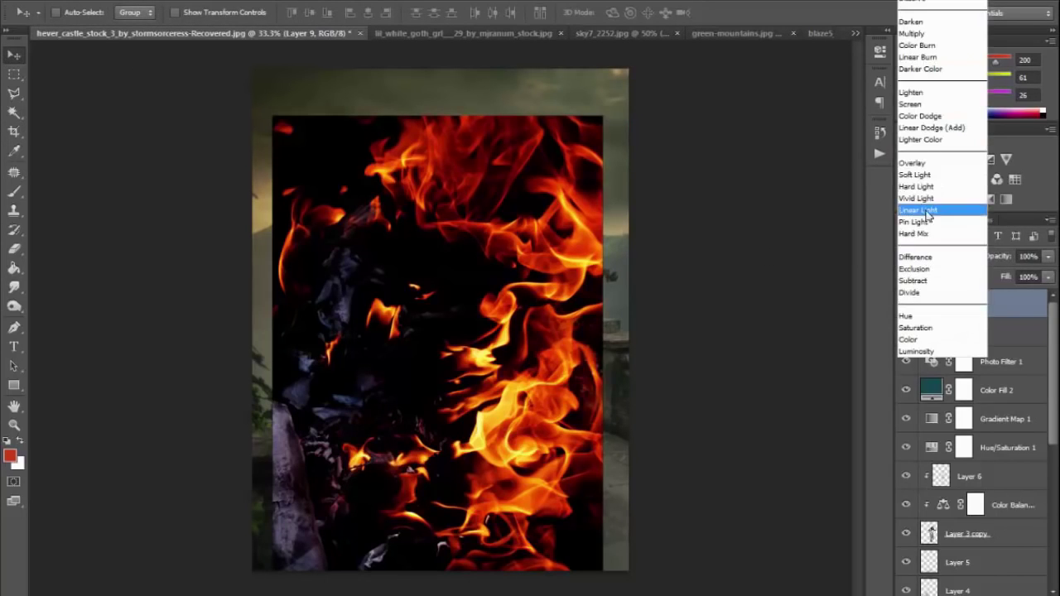
pyautogui.click(916, 28)
pyautogui.press('Down')
pyautogui.press('Down')
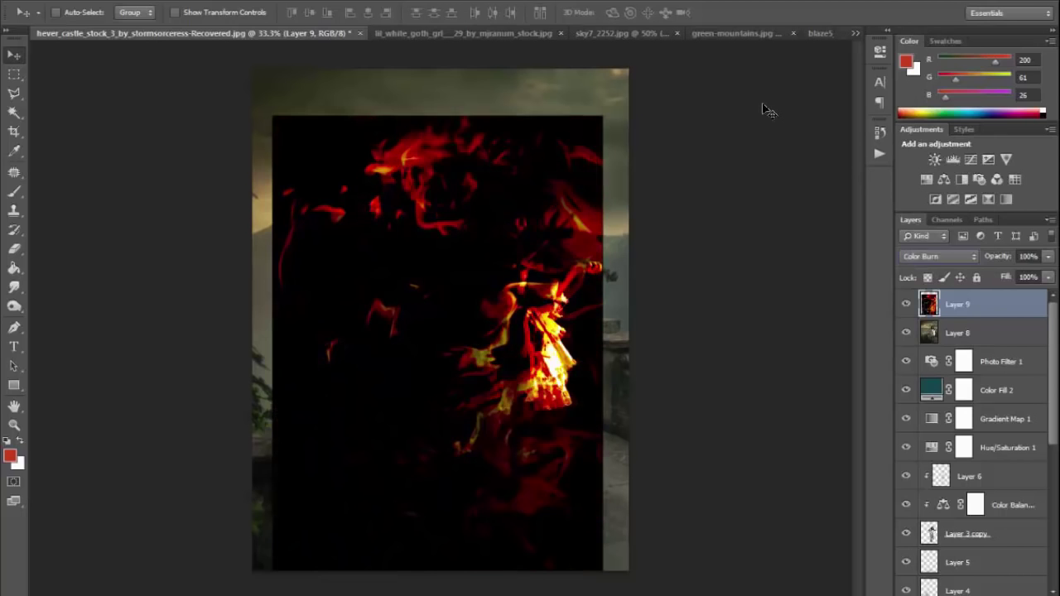
pyautogui.press('Down')
pyautogui.press('Down')
pyautogui.press('Down')
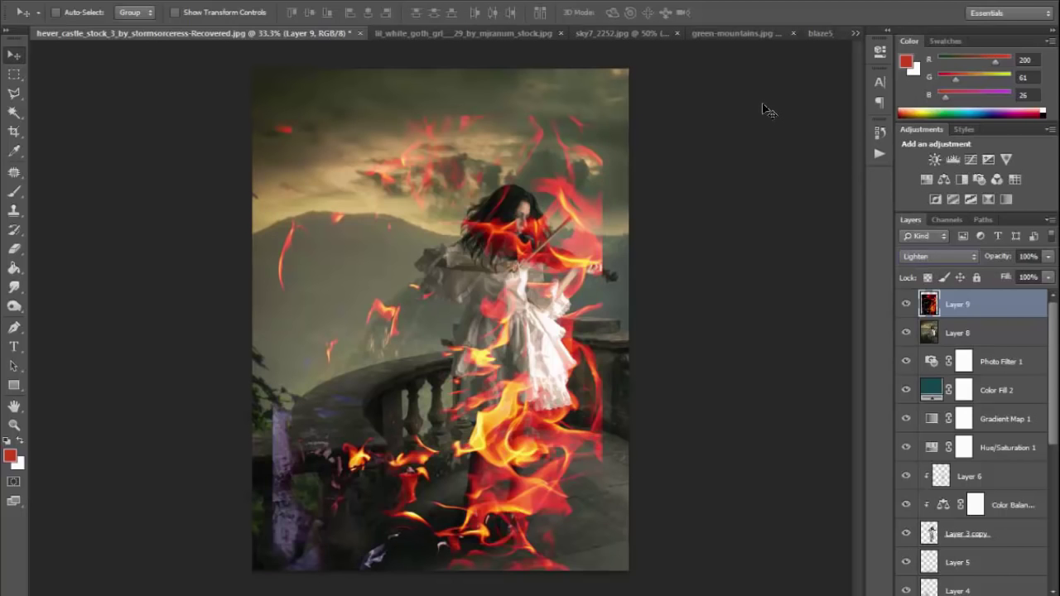
# Shrink and rotate the flames to roughly a fifth and place them on the violin.
pyautogui.hotkey('ctrl', 't')
pyautogui.moveTo(605, 115)
pyautogui.mouseDown()
pyautogui.moveTo(425, 355)
pyautogui.moveTo(530, 584)
pyautogui.moveTo(496, 592)
pyautogui.mouseUp()
pyautogui.moveTo(385, 527); pyautogui.dragTo(629, 246)
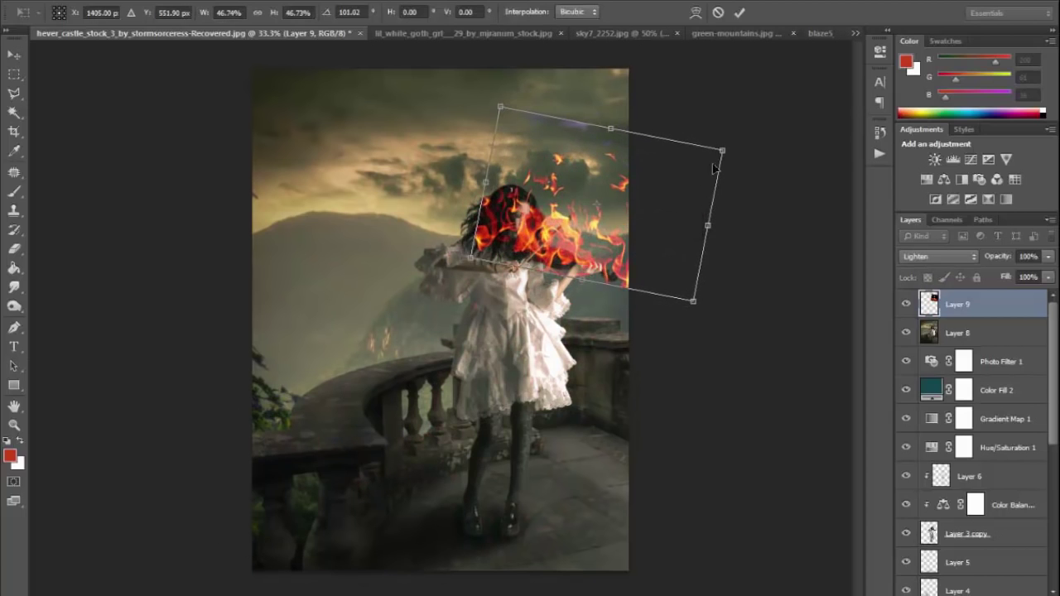
pyautogui.moveTo(713, 150); pyautogui.dragTo(670, 192)
pyautogui.moveTo(606, 225); pyautogui.dragTo(625, 233)
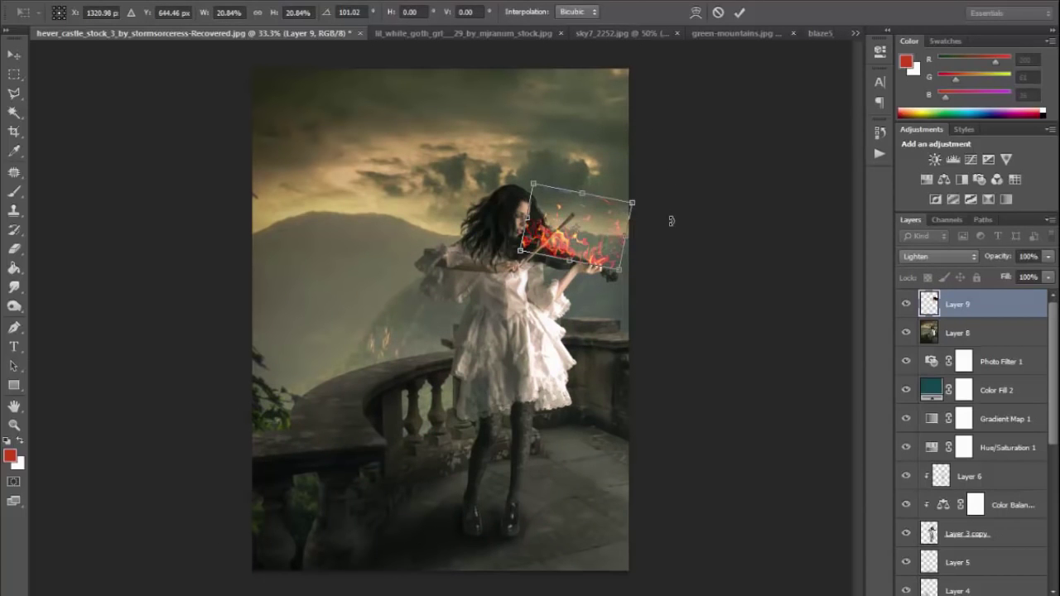
pyautogui.press('Return')
pyautogui.hotkey('ctrl', '+')
pyautogui.hotkey('ctrl', '+')
pyautogui.hotkey('ctrl', '+')
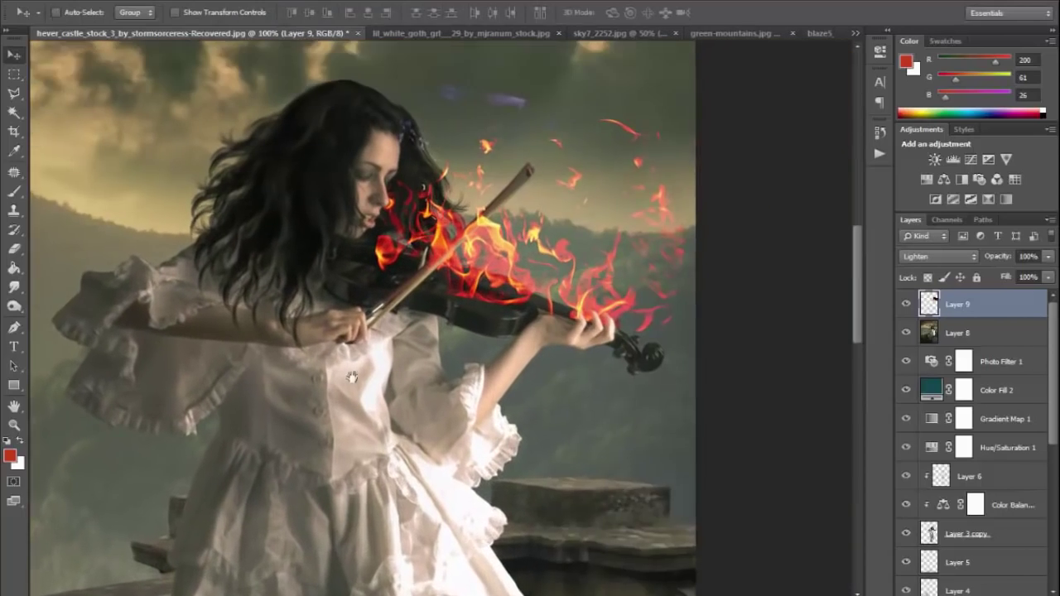
pyautogui.moveTo(447, 282)
pyautogui.mouseDown()
pyautogui.moveTo(482, 316)
pyautogui.moveTo(475, 348)
pyautogui.mouseUp()
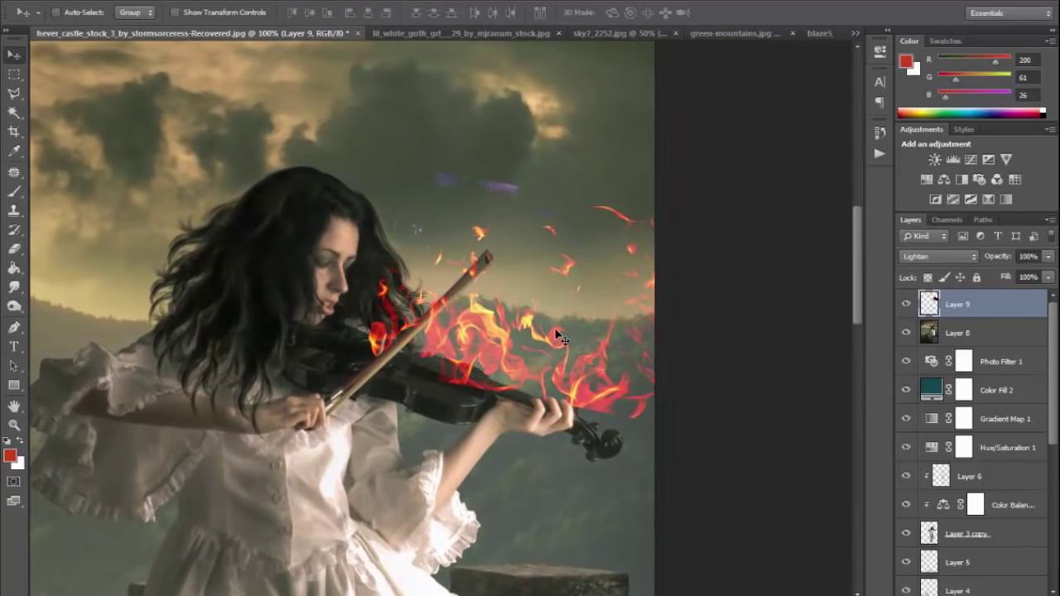
# Re-transform the flames, tilting and stretching them along the violin's body.
pyautogui.hotkey('ctrl', 't')
pyautogui.moveTo(702, 163)
pyautogui.mouseDown()
pyautogui.moveTo(643, 208)
pyautogui.moveTo(717, 253)
pyautogui.mouseUp()
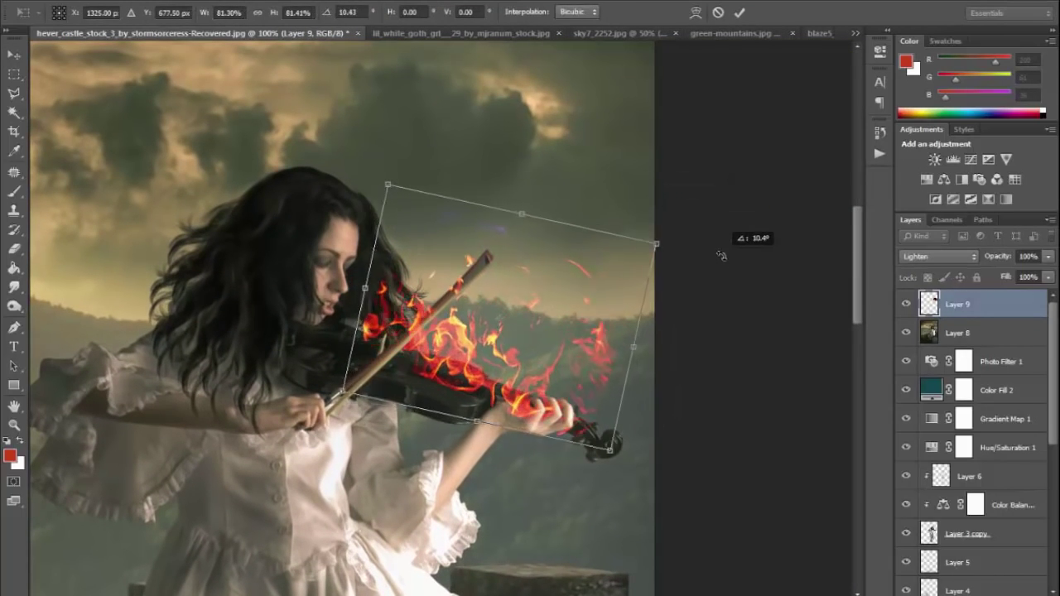
pyautogui.moveTo(583, 308)
pyautogui.mouseDown()
pyautogui.moveTo(612, 316)
pyautogui.moveTo(635, 290)
pyautogui.mouseUp()
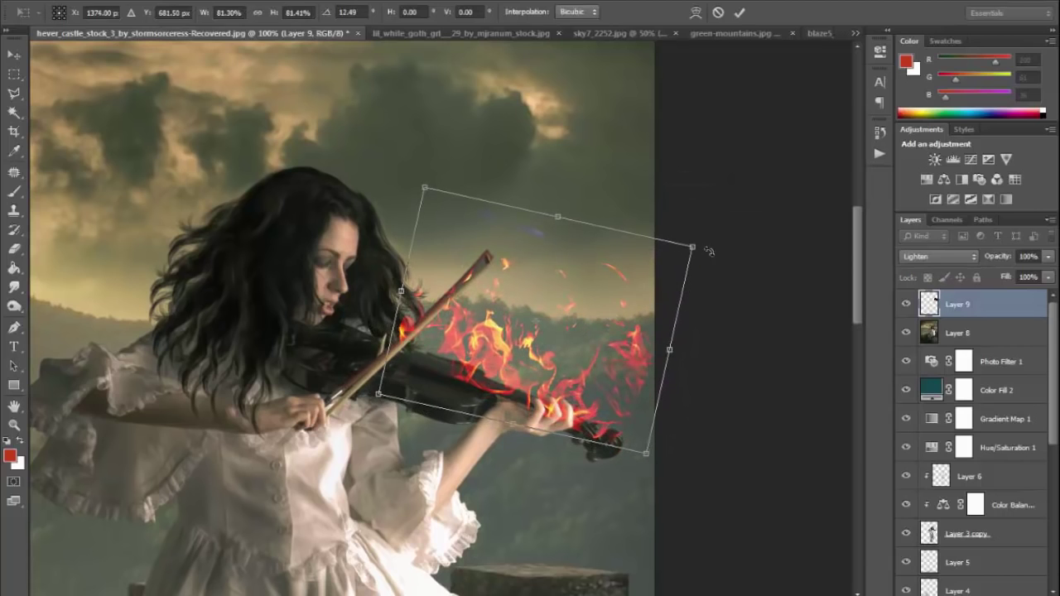
pyautogui.moveTo(704, 248); pyautogui.dragTo(681, 251)
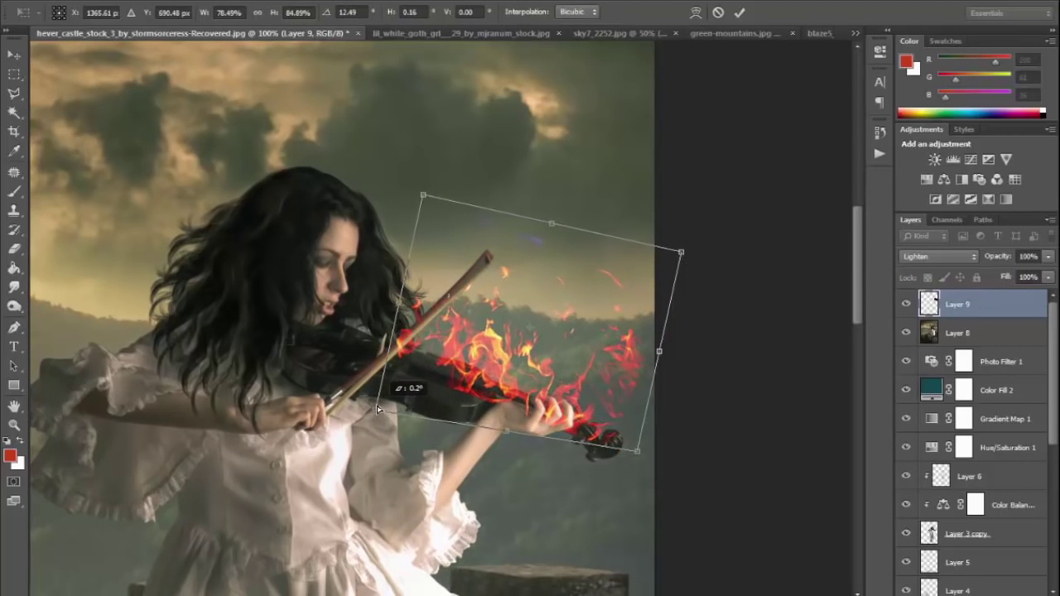
pyautogui.moveTo(380, 378); pyautogui.dragTo(377, 405)
pyautogui.moveTo(637, 451); pyautogui.dragTo(640, 453)
pyautogui.press('Return')
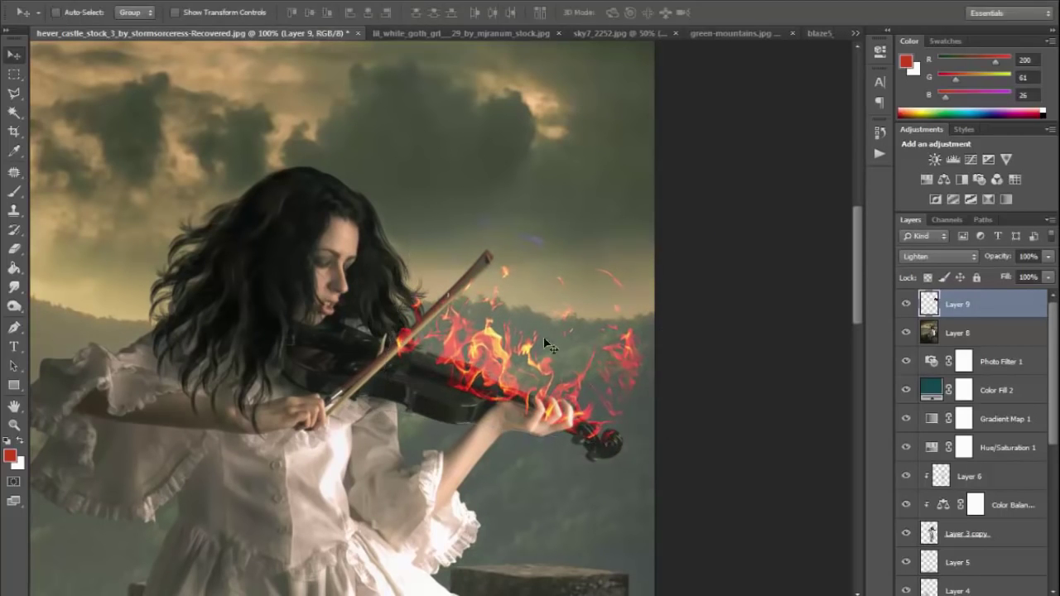
# Erase parts of the flames, then duplicate them and shrink and rotate the copy along the violin.
pyautogui.click(14, 248)
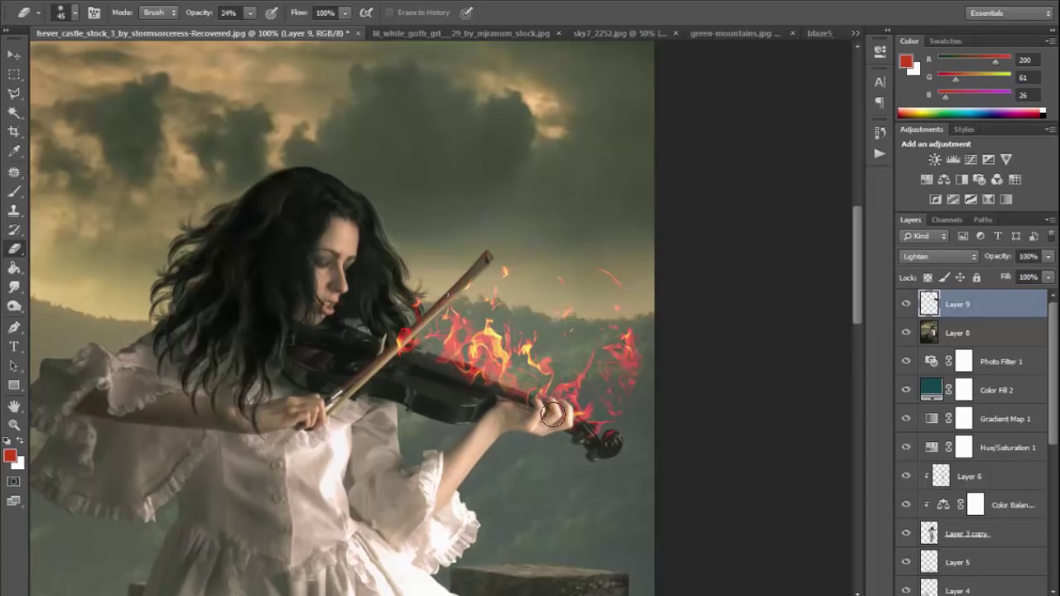
pyautogui.click(13, 55)
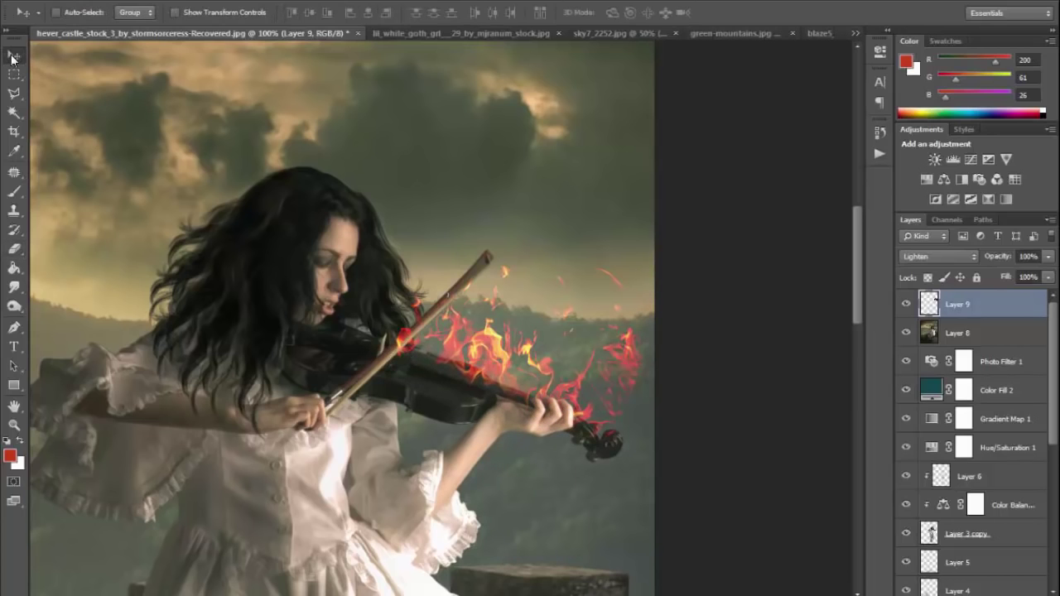
pyautogui.moveTo(506, 358); pyautogui.dragTo(389, 251)
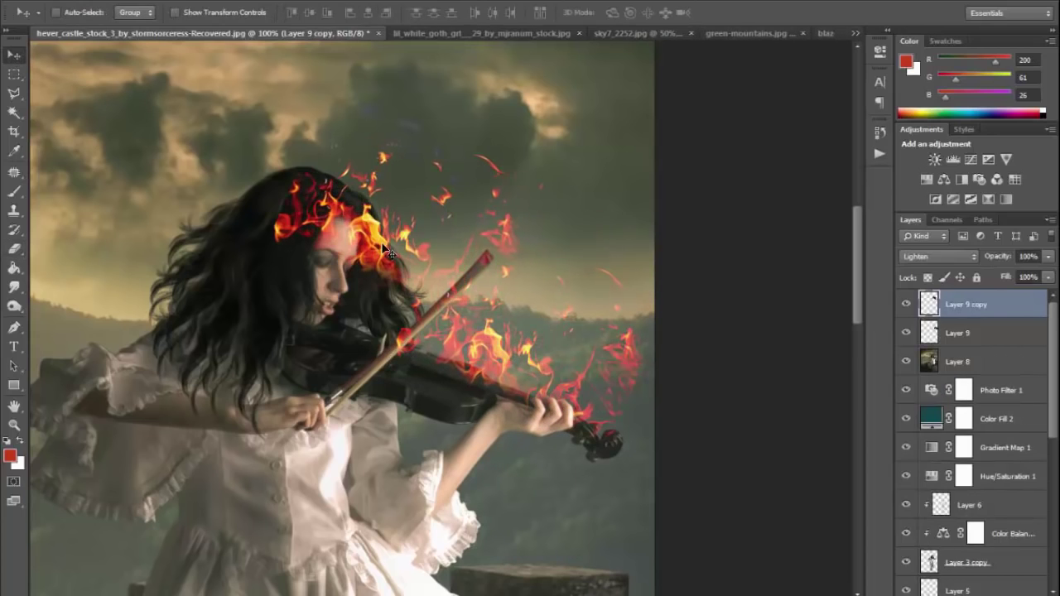
pyautogui.hotkey('ctrl', 't')
pyautogui.moveTo(418, 344)
pyautogui.mouseDown()
pyautogui.moveTo(491, 225)
pyautogui.moveTo(516, 270)
pyautogui.mouseUp()
pyautogui.moveTo(358, 77); pyautogui.dragTo(401, 124)
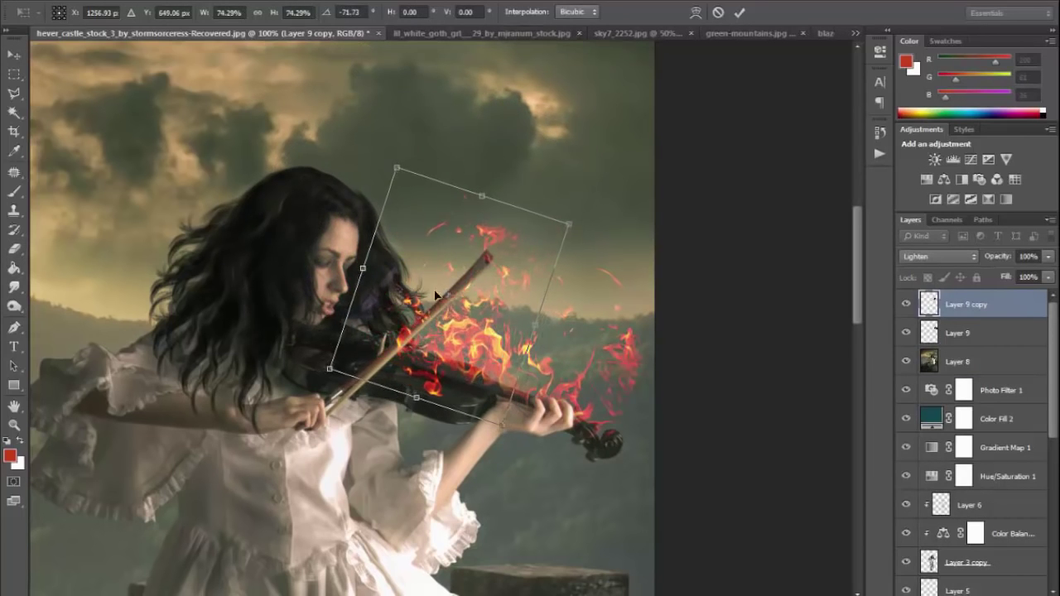
pyautogui.moveTo(580, 211); pyautogui.dragTo(600, 187)
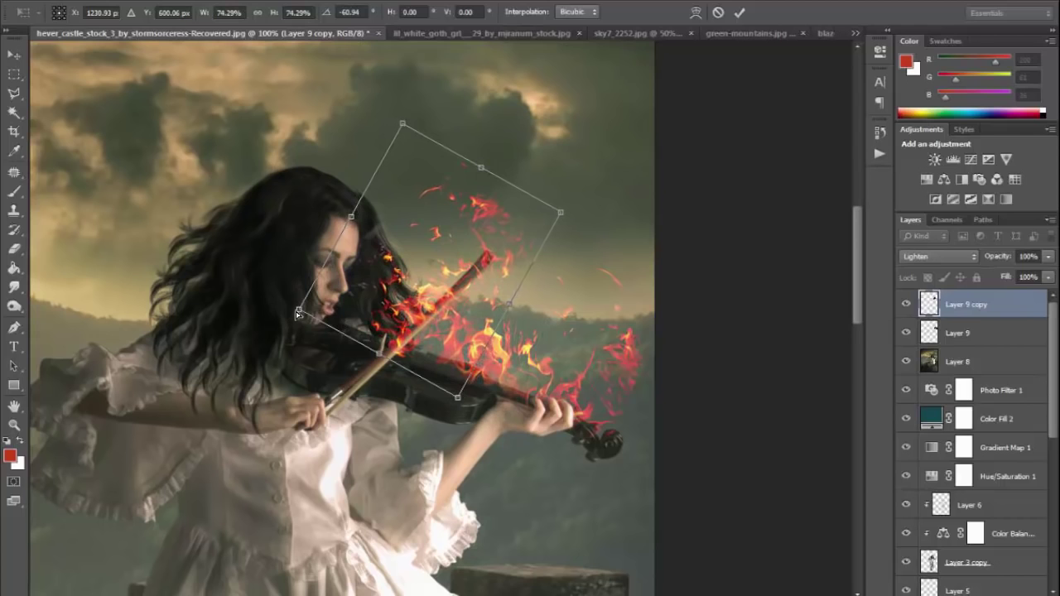
pyautogui.moveTo(298, 314); pyautogui.dragTo(309, 281)
pyautogui.moveTo(427, 116)
pyautogui.mouseDown()
pyautogui.moveTo(638, 225)
pyautogui.moveTo(525, 268)
pyautogui.mouseUp()
pyautogui.press('Return')
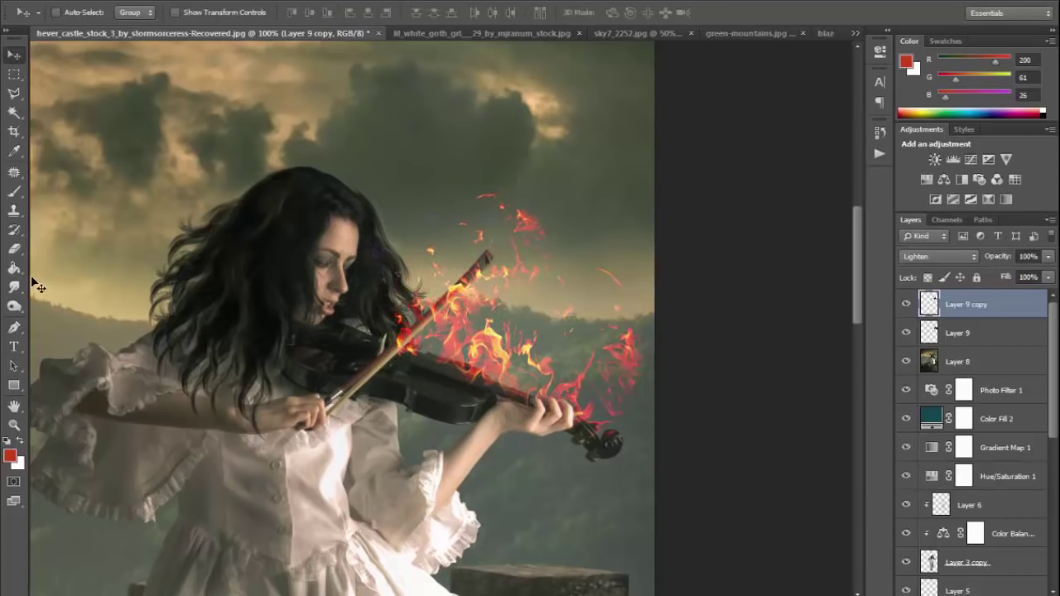
# Erase flame edges on Layer 9, then select Layer 8 as the insertion point.
pyautogui.press('e')
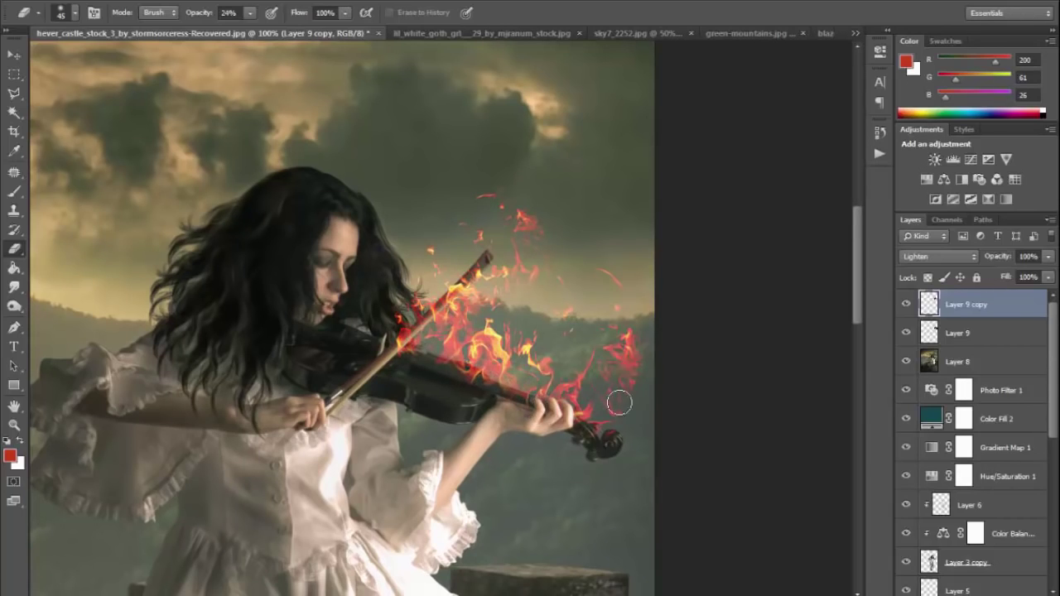
pyautogui.click(948, 330)
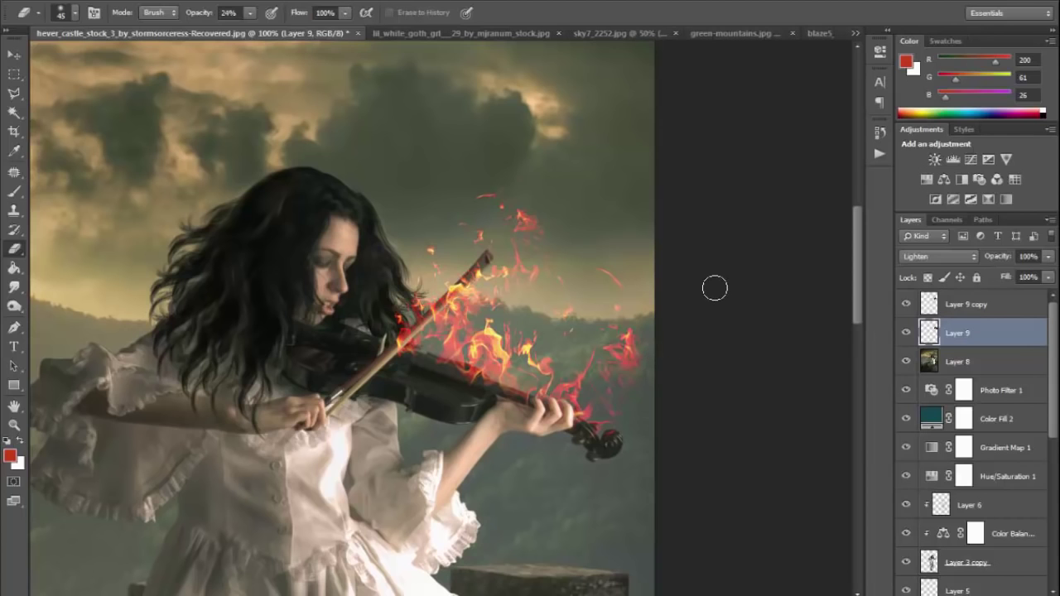
pyautogui.hotkey('ctrl', '-')
pyautogui.hotkey('ctrl', '-')
pyautogui.hotkey('ctrl', '-')
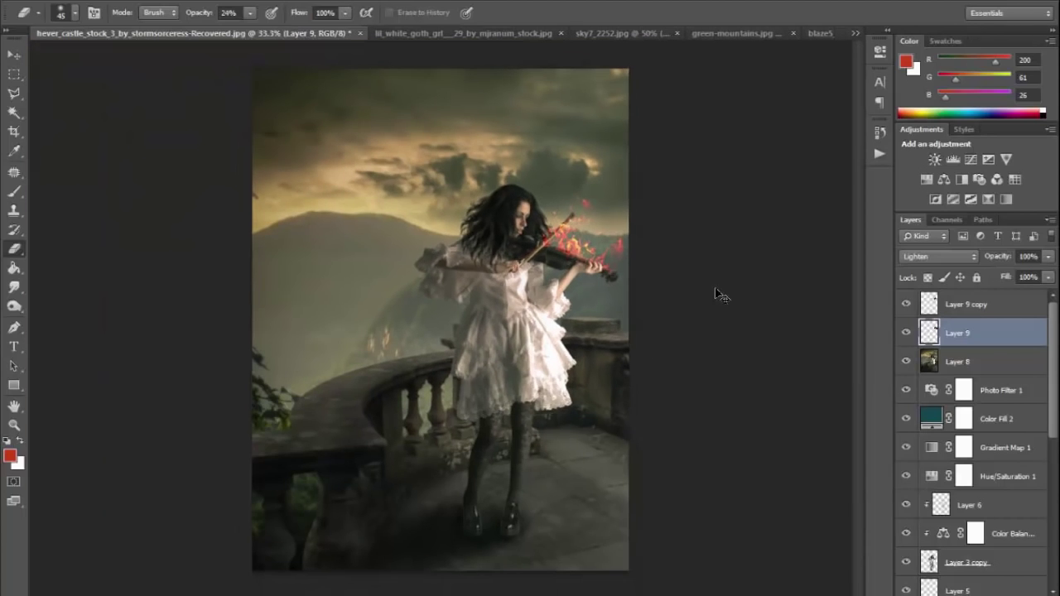
pyautogui.hotkey('ctrl', '+')
pyautogui.hotkey('ctrl', '+')
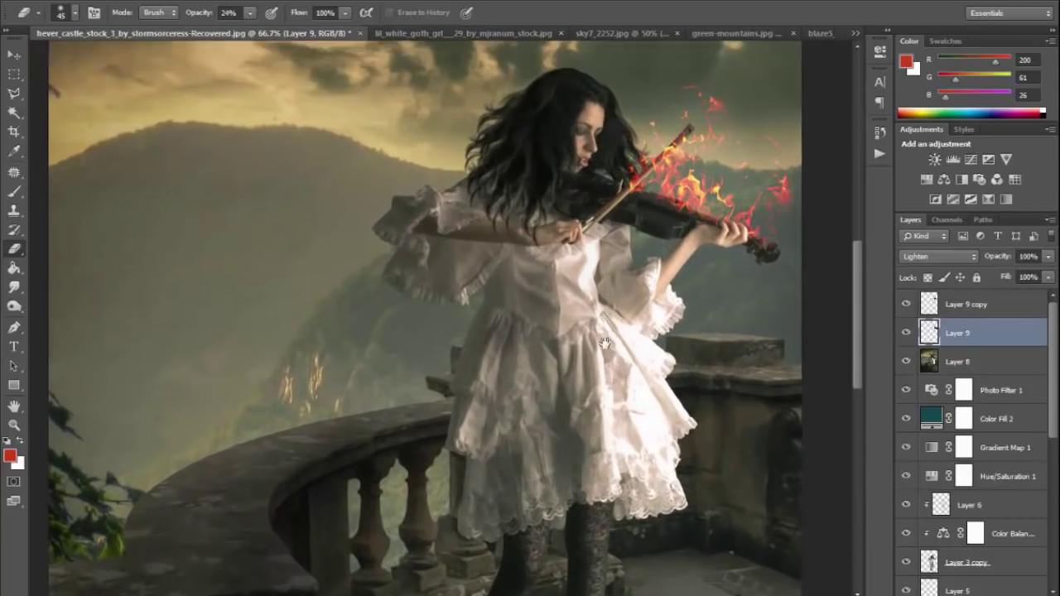
pyautogui.moveTo(709, 284); pyautogui.dragTo(409, 415)
pyautogui.click(983, 361)
# Add Layer 10 with a soft brush, choose a bright orange and set it to Lighten.
pyautogui.hotkey('ctrl', 'shift', 'alt', 'n')
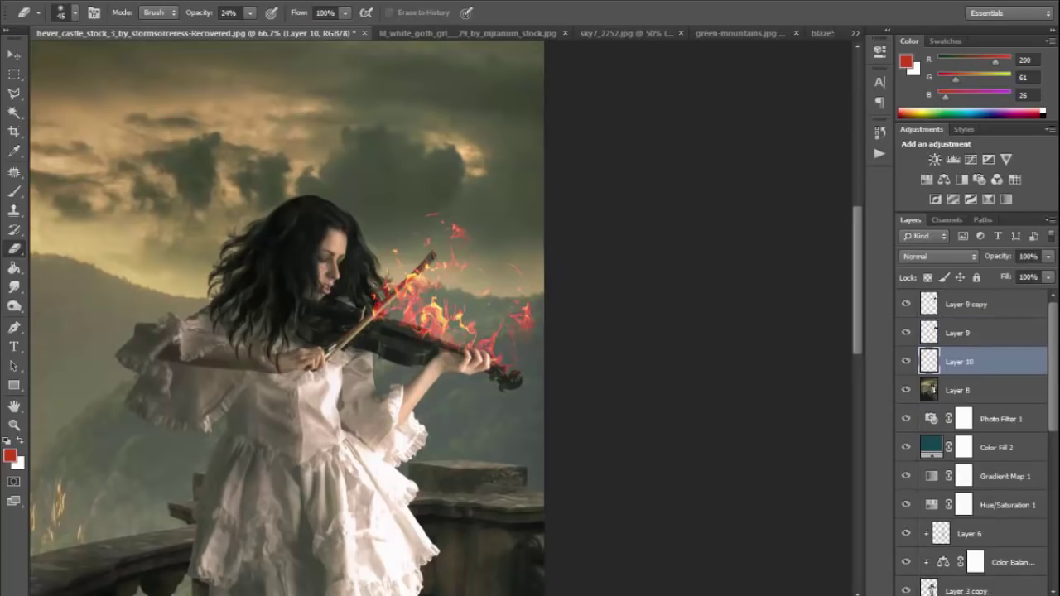
pyautogui.click(14, 191)
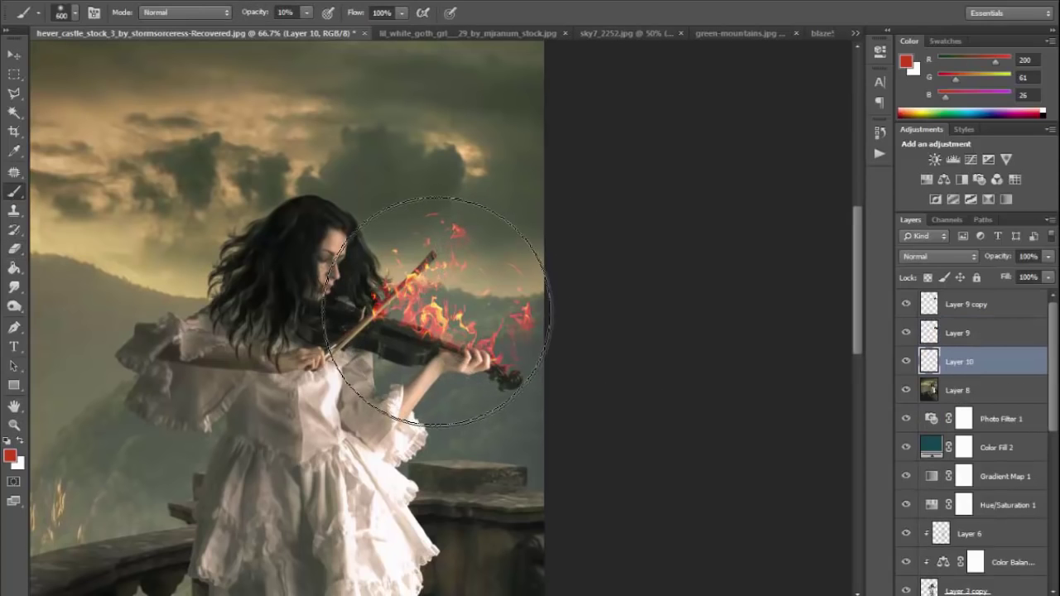
pyautogui.moveTo(398, 285); pyautogui.dragTo(491, 410)
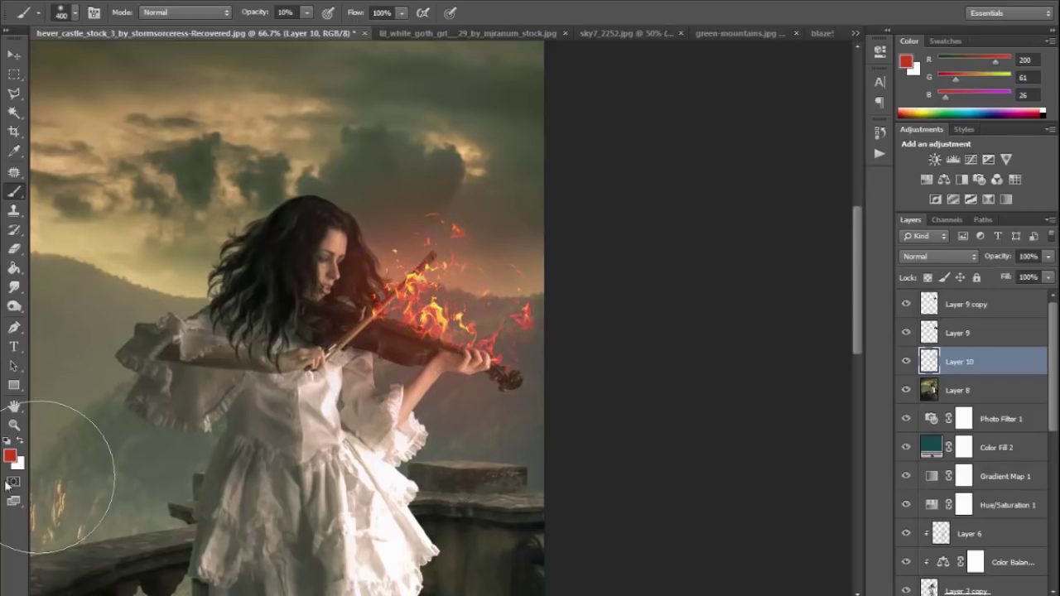
pyautogui.click(9, 454)
pyautogui.moveTo(764, 373); pyautogui.dragTo(764, 379)
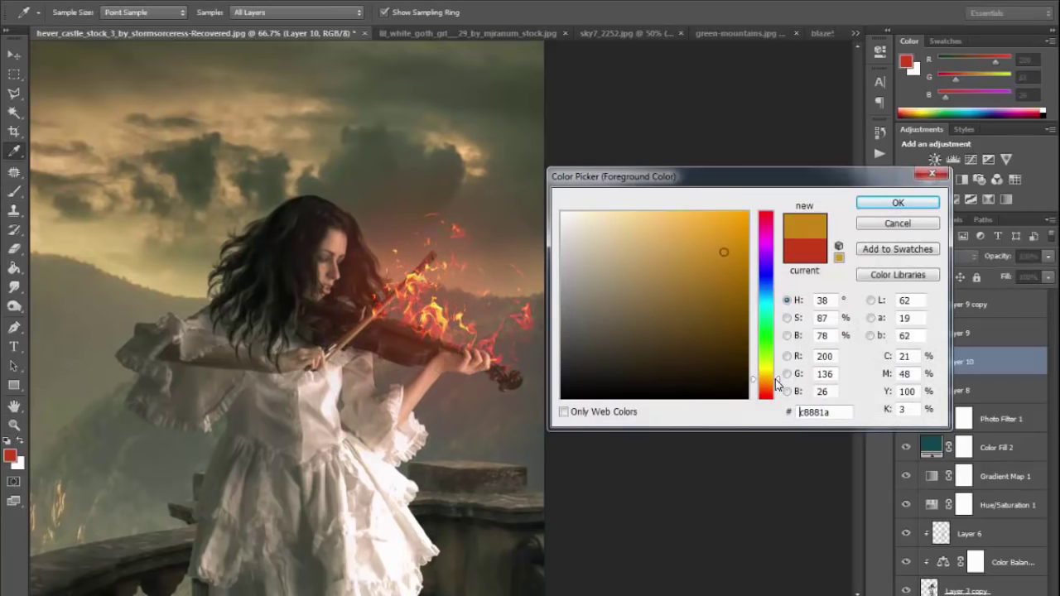
pyautogui.moveTo(723, 246); pyautogui.dragTo(725, 215)
pyautogui.click(861, 202)
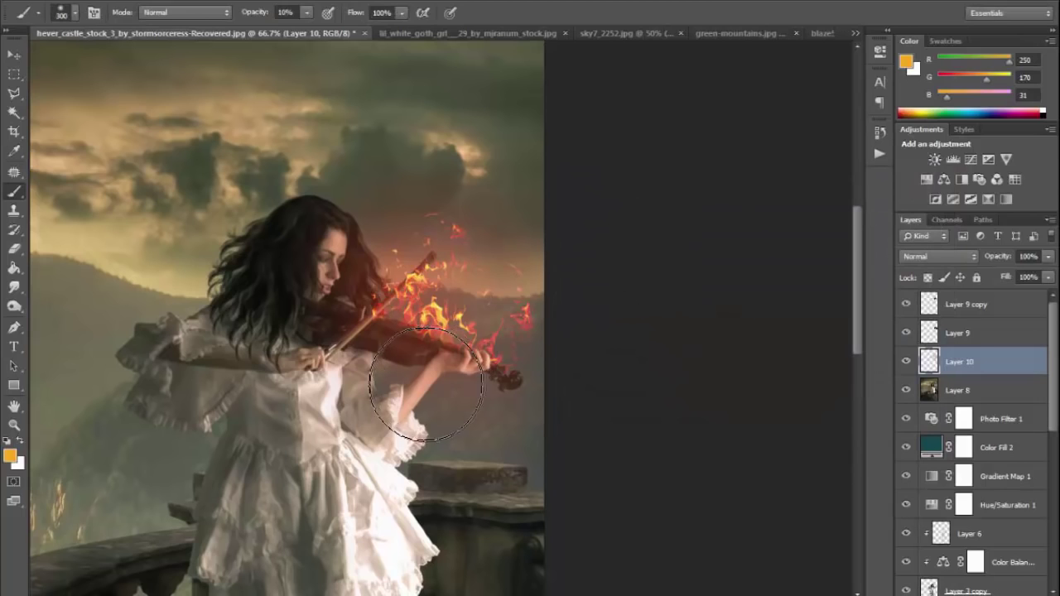
pyautogui.click(945, 259)
pyautogui.click(927, 93)
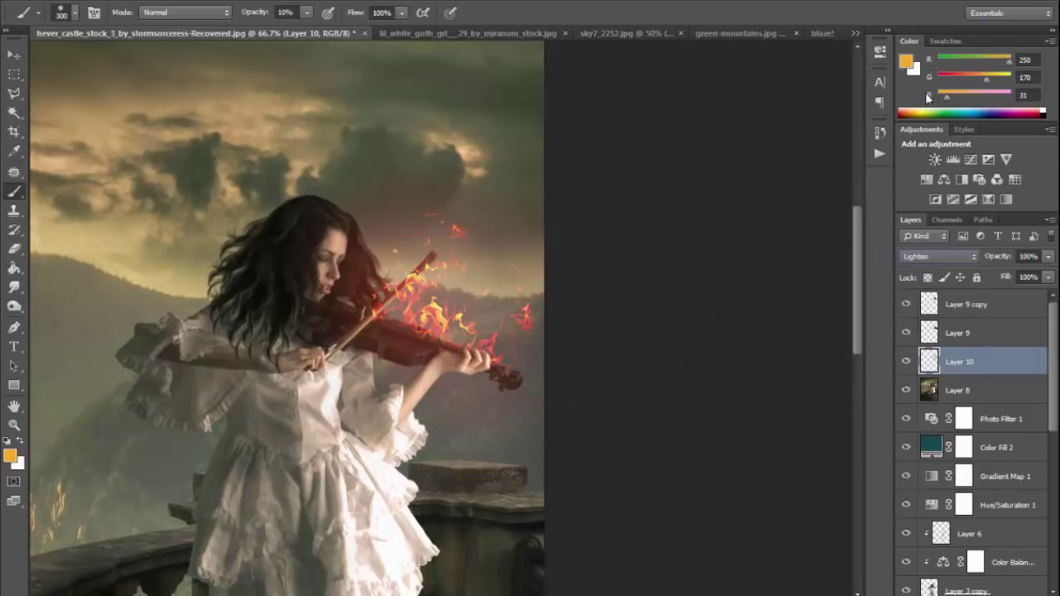
# Paint orange glow around the violin, arm, sky and girl's face using 500 and 200 brushes.
pyautogui.moveTo(365, 307); pyautogui.dragTo(431, 373)
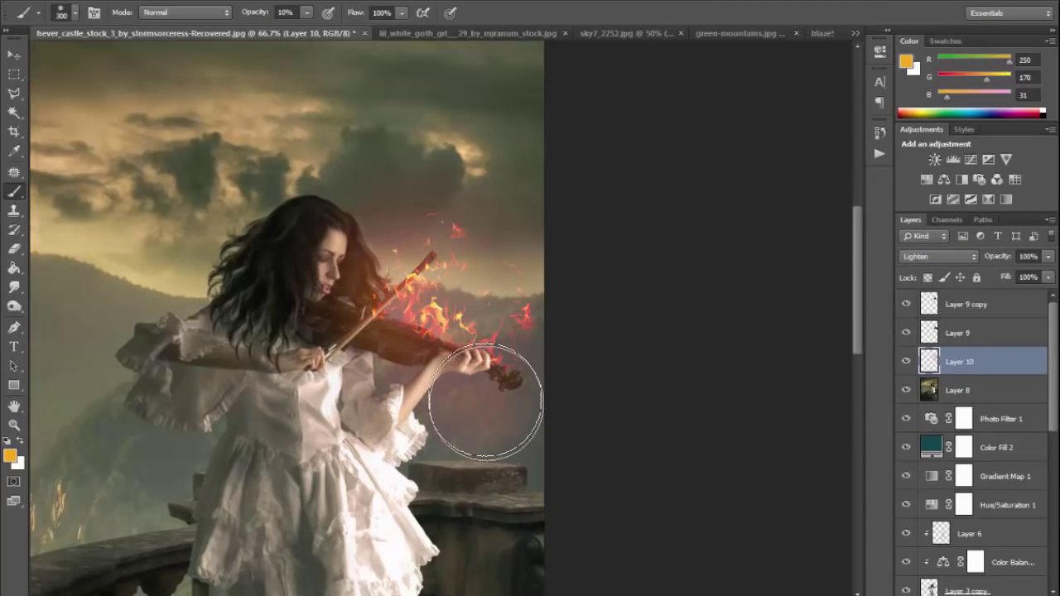
pyautogui.press(']')
pyautogui.press(']')
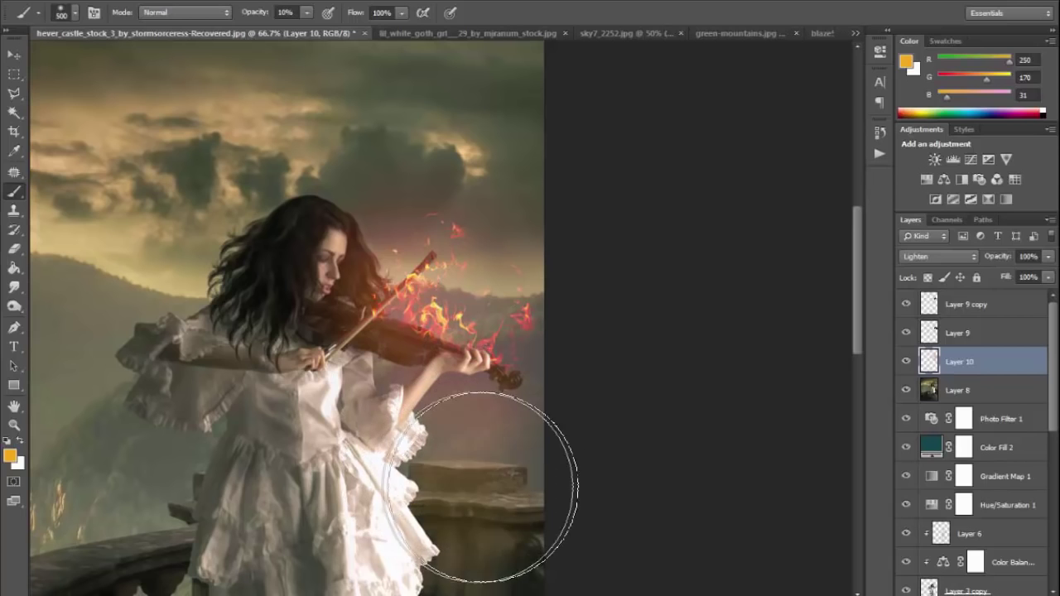
pyautogui.click(424, 177)
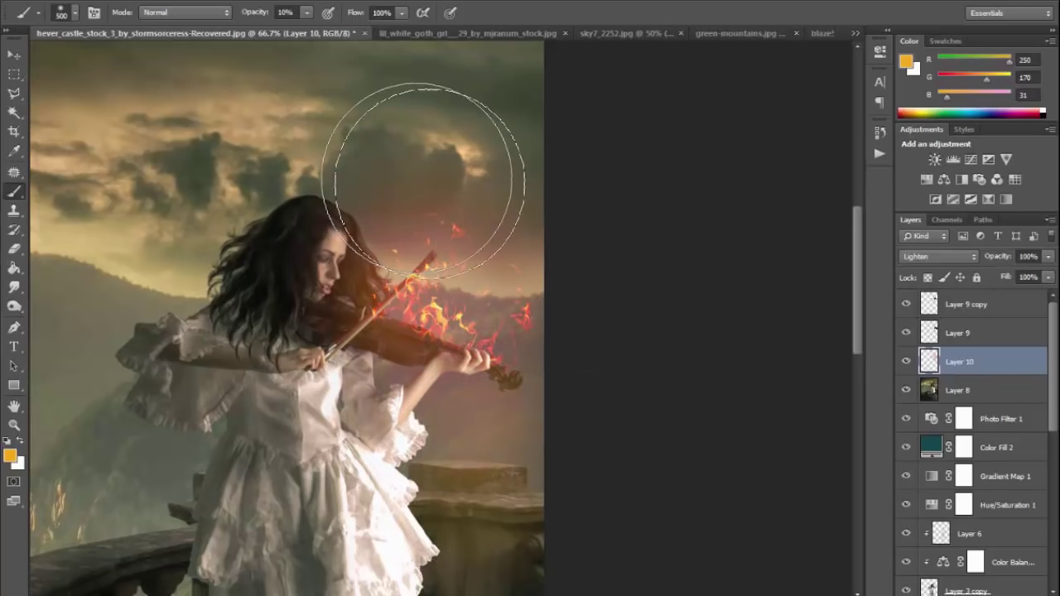
pyautogui.press('[')
pyautogui.press('[')
pyautogui.press('[')
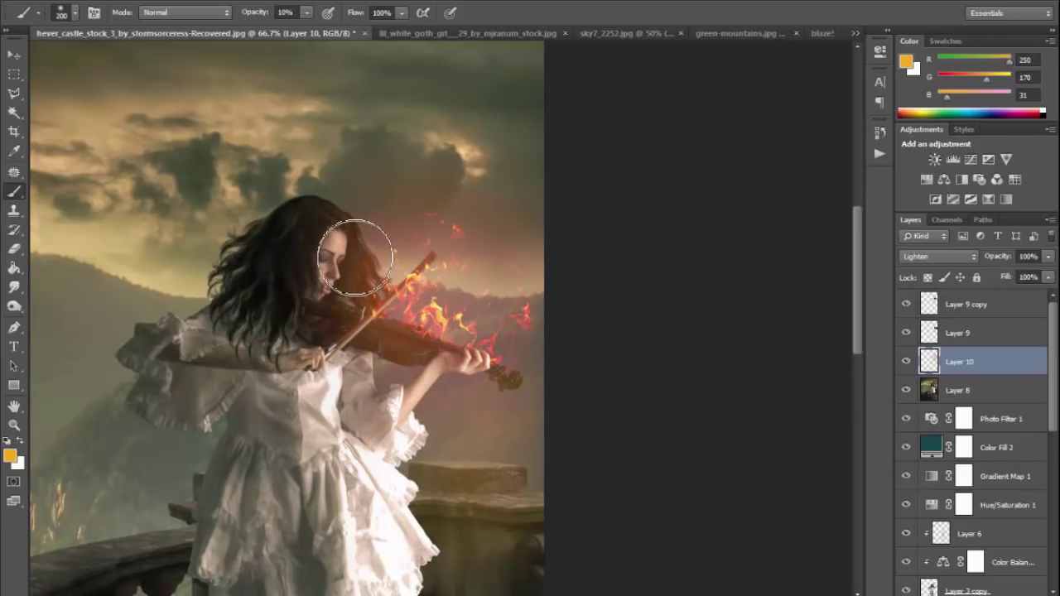
pyautogui.moveTo(355, 248); pyautogui.dragTo(344, 292)
pyautogui.press(']')
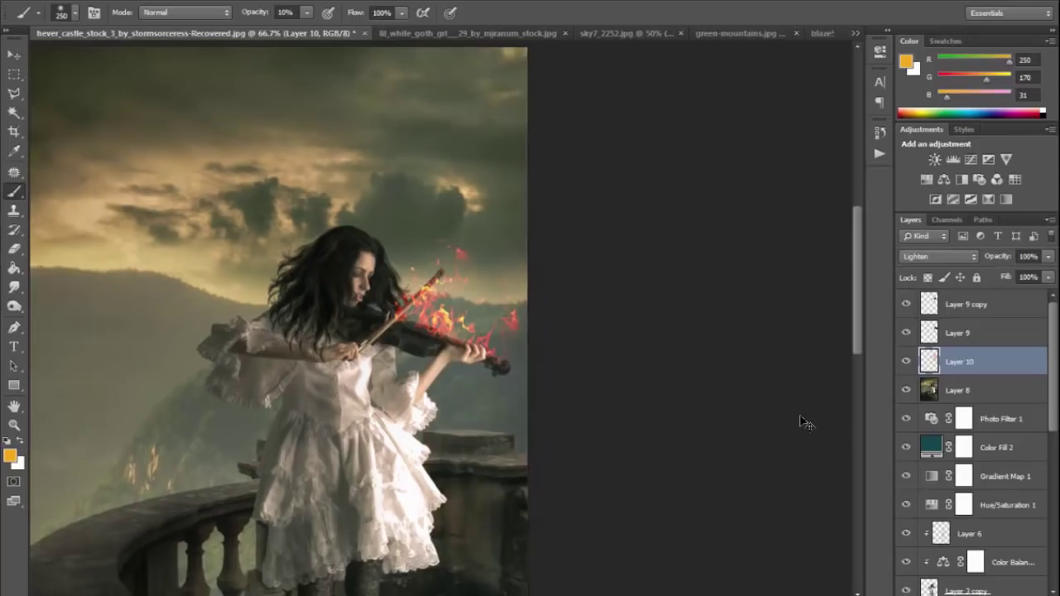
pyautogui.hotkey('ctrl', '-')
pyautogui.hotkey('ctrl', '-')
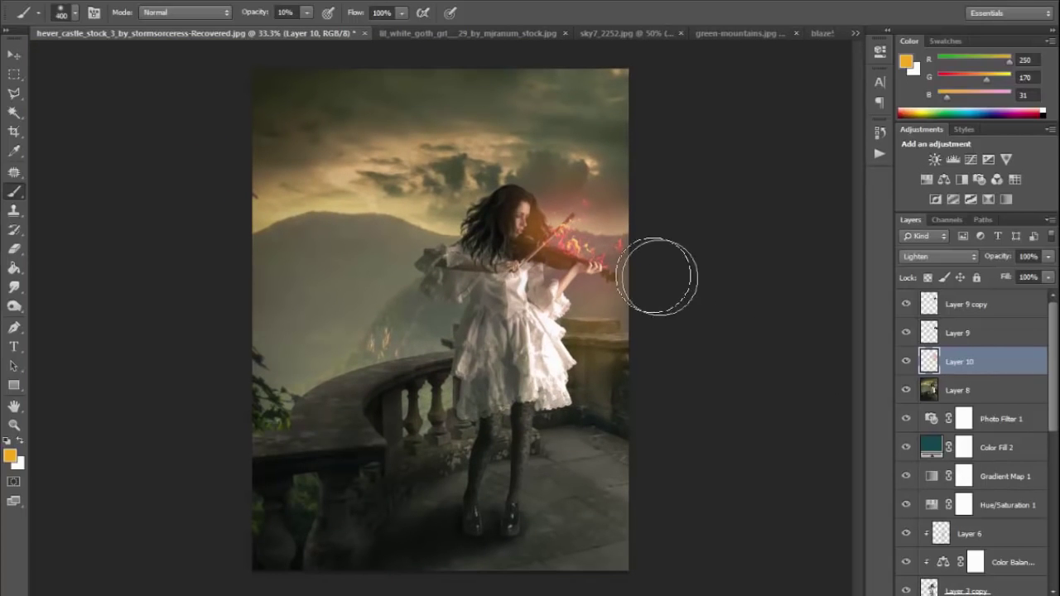
# Paint orange-red glow beside the violin and set Layer 10 to 76% opacity.
pyautogui.click(9, 455)
pyautogui.click(767, 386)
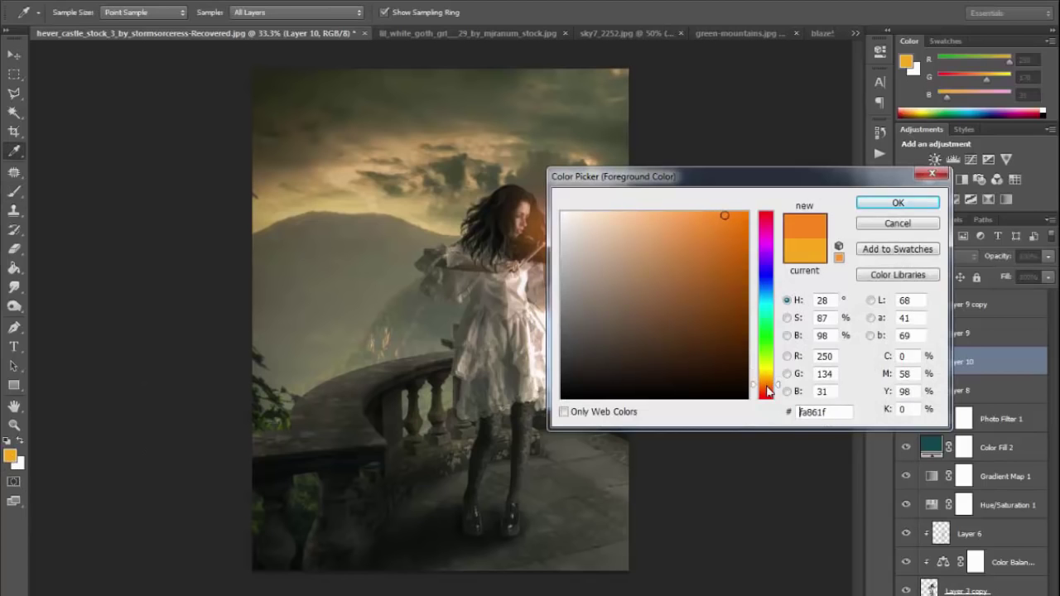
pyautogui.click(766, 383)
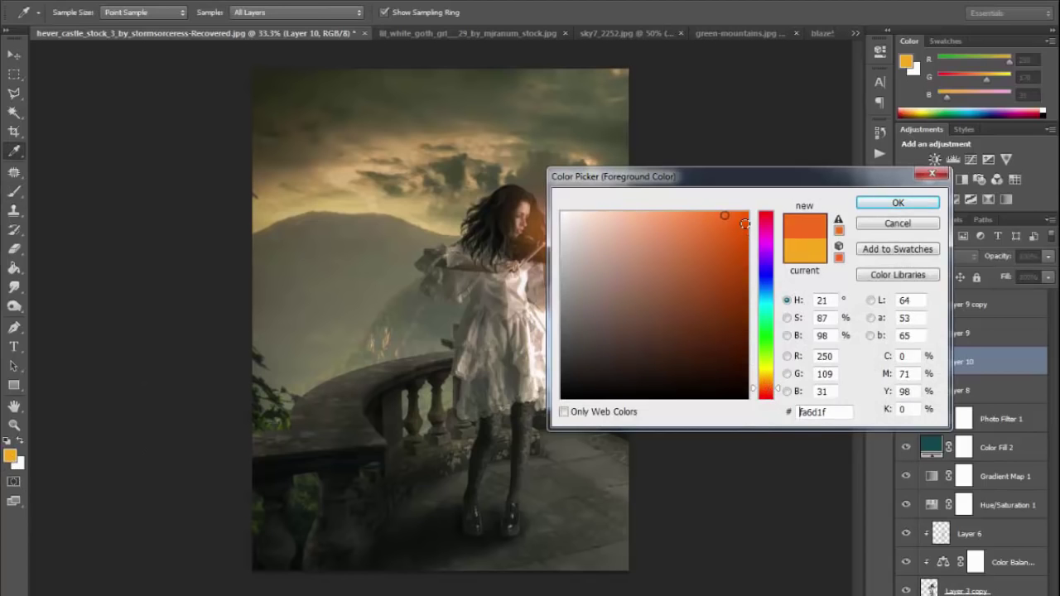
pyautogui.click(745, 225)
pyautogui.click(897, 202)
pyautogui.moveTo(620, 303); pyautogui.dragTo(604, 331)
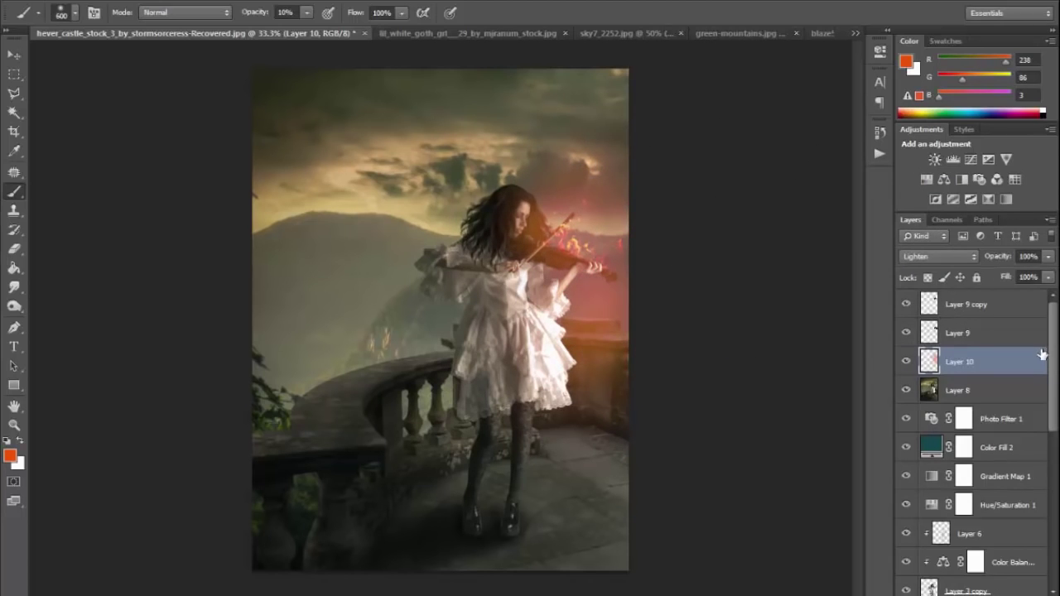
pyautogui.click(1049, 256)
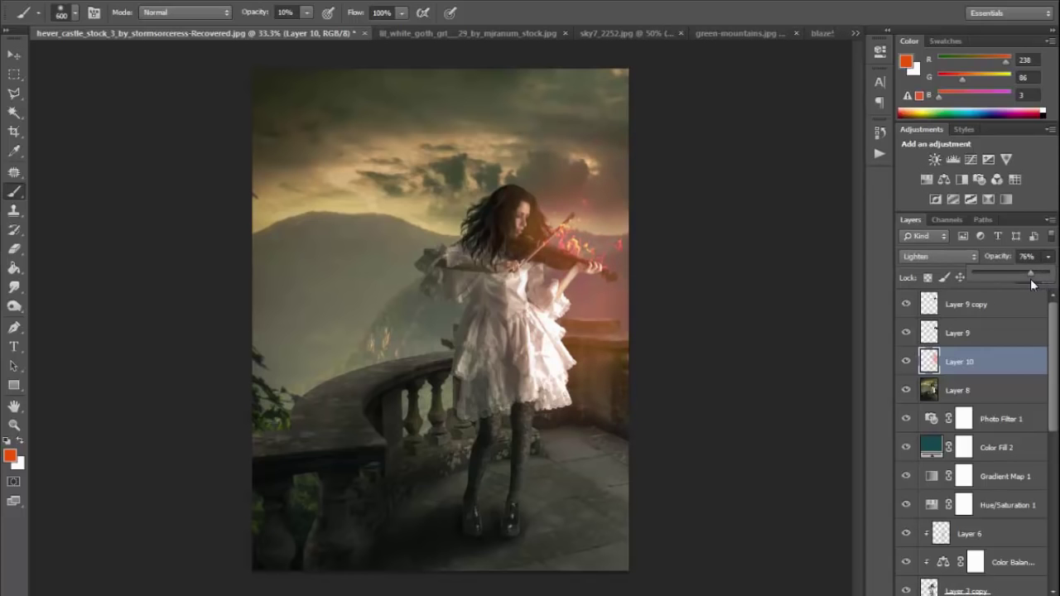
pyautogui.hotkey('ctrl', '+')
pyautogui.hotkey('ctrl', '+')
pyautogui.moveTo(591, 165); pyautogui.dragTo(331, 309)
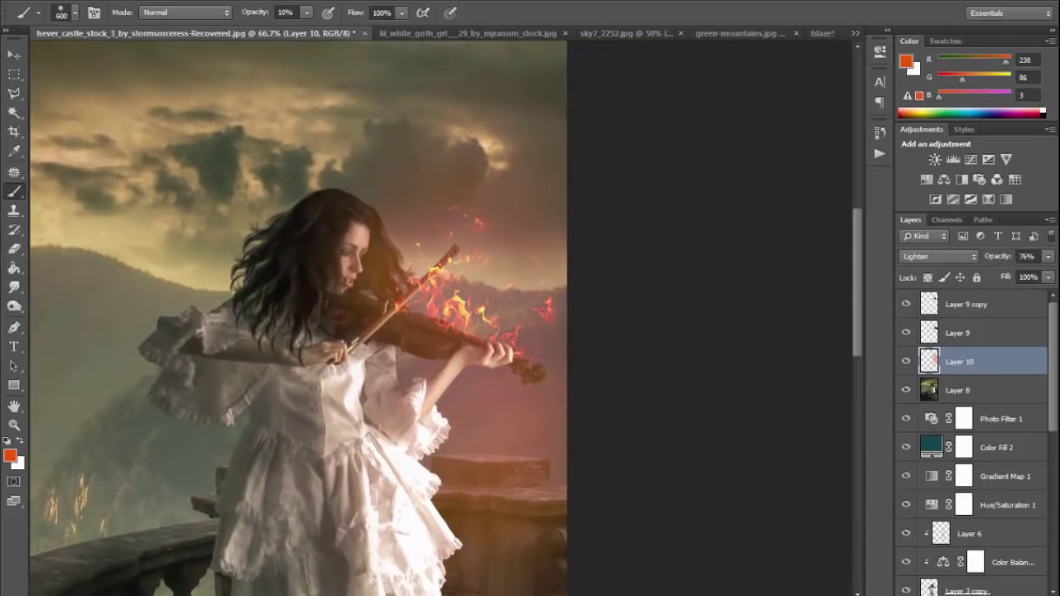
# Open the glitter_10 embers image from the DI PROJECT folder in Photoshop.
pyautogui.click(91, 538)
pyautogui.click(14, 11)
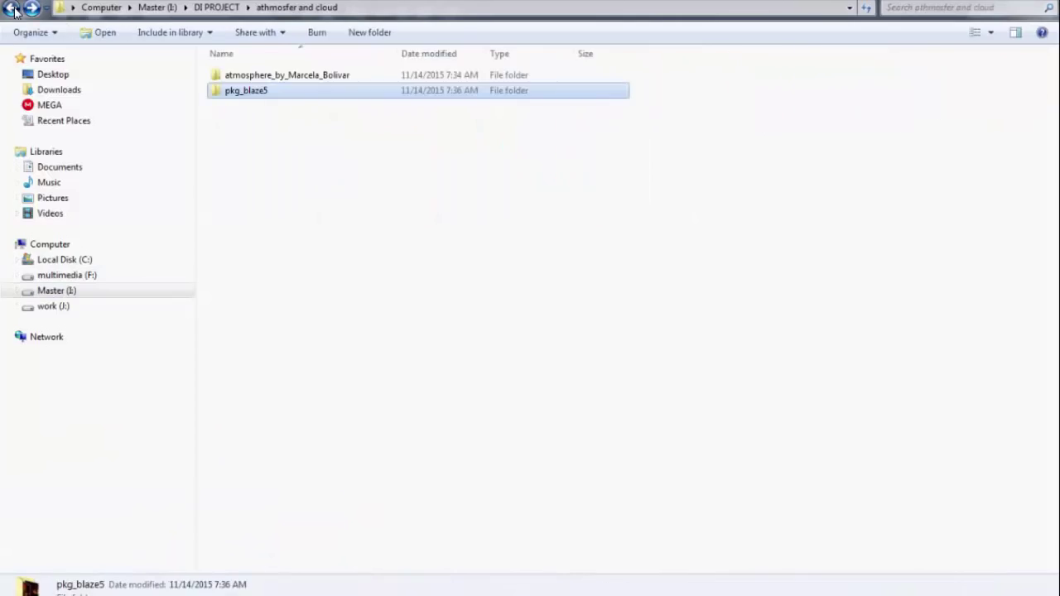
pyautogui.click(14, 11)
pyautogui.scroll(-5, 602, 300)
pyautogui.scroll(-5, 601, 300)
pyautogui.scroll(-5, 601, 299)
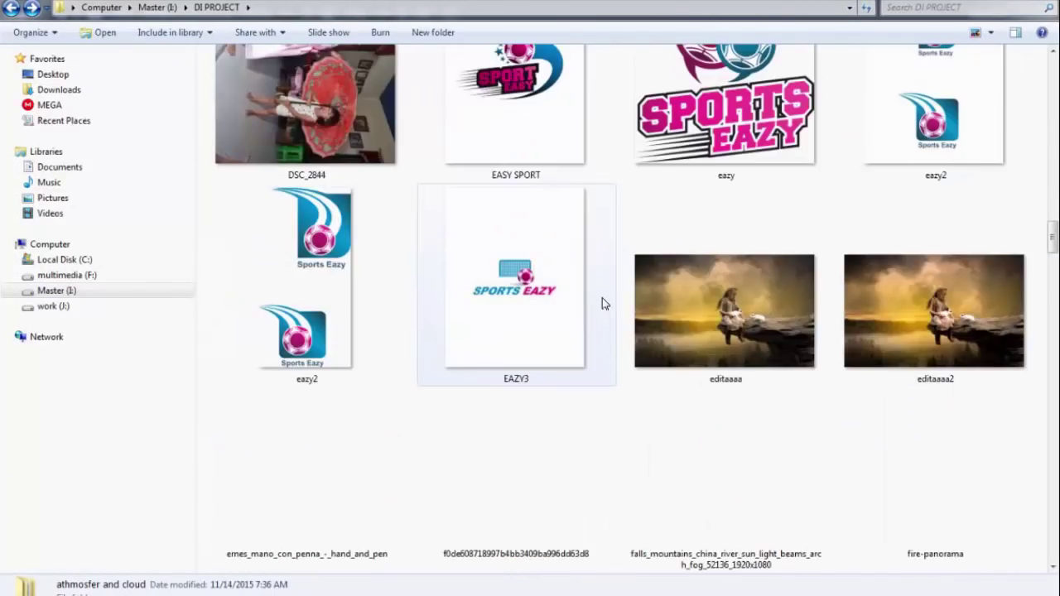
pyautogui.scroll(-5, 601, 303)
pyautogui.moveTo(957, 152)
pyautogui.mouseDown()
pyautogui.moveTo(339, 588)
pyautogui.moveTo(842, 32)
pyautogui.mouseUp()
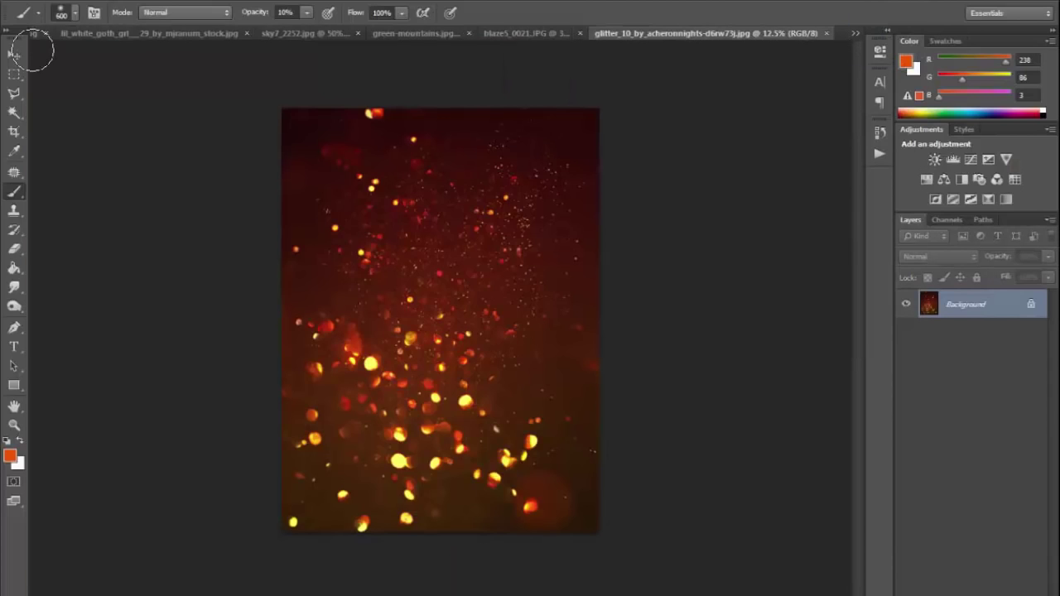
# Close the lil_white_goth stock document without saving.
pyautogui.press('v')
pyautogui.click(318, 34)
pyautogui.click(453, 33)
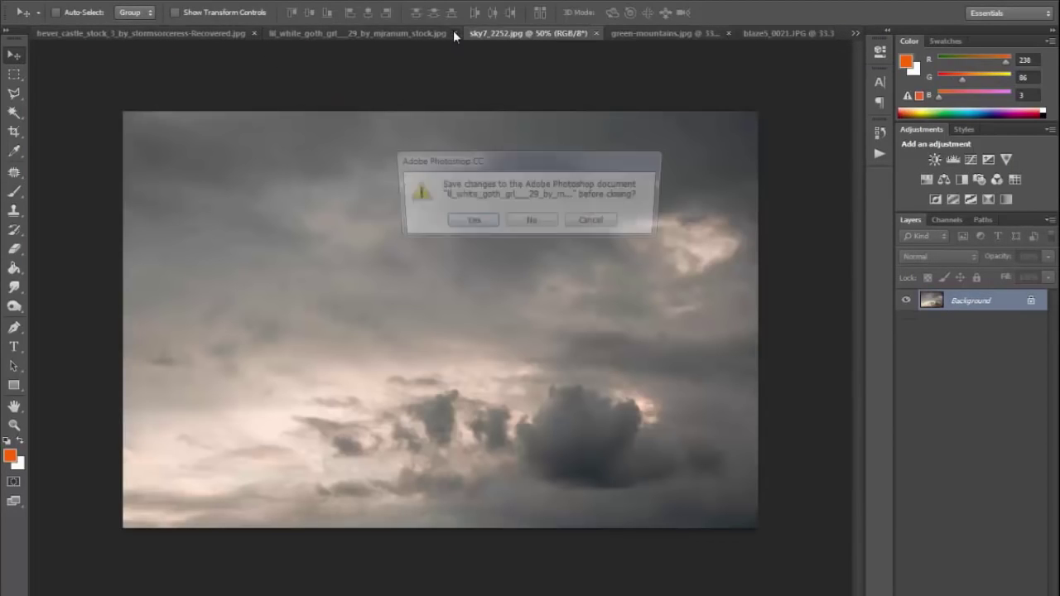
pyautogui.click(542, 218)
# Copy the glitter embers into the hever composite as Layer 11 with Lighten blending.
pyautogui.click(211, 40)
pyautogui.click(778, 33)
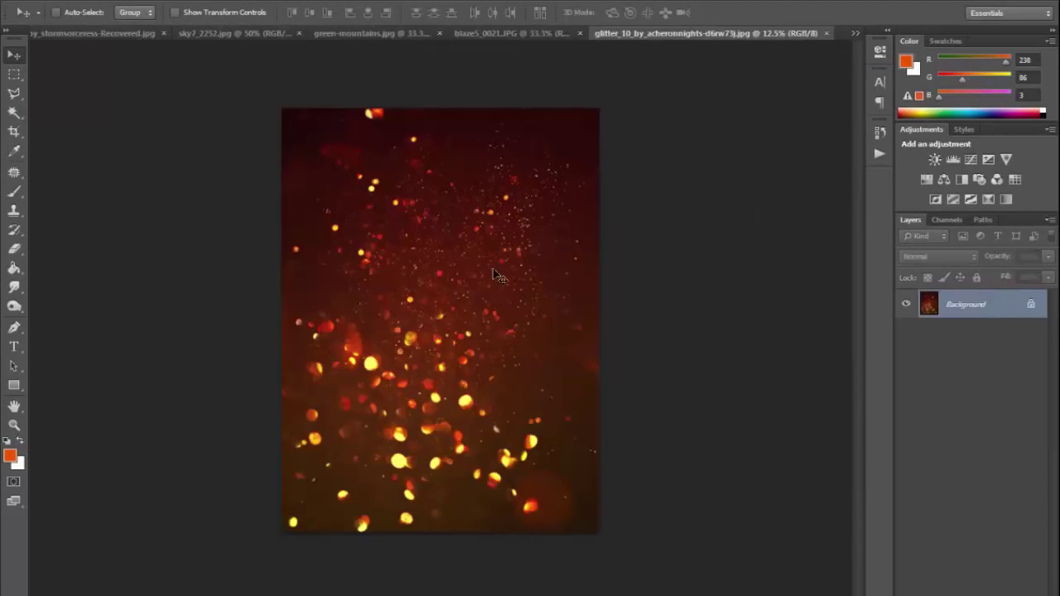
pyautogui.moveTo(282, 129); pyautogui.dragTo(422, 210)
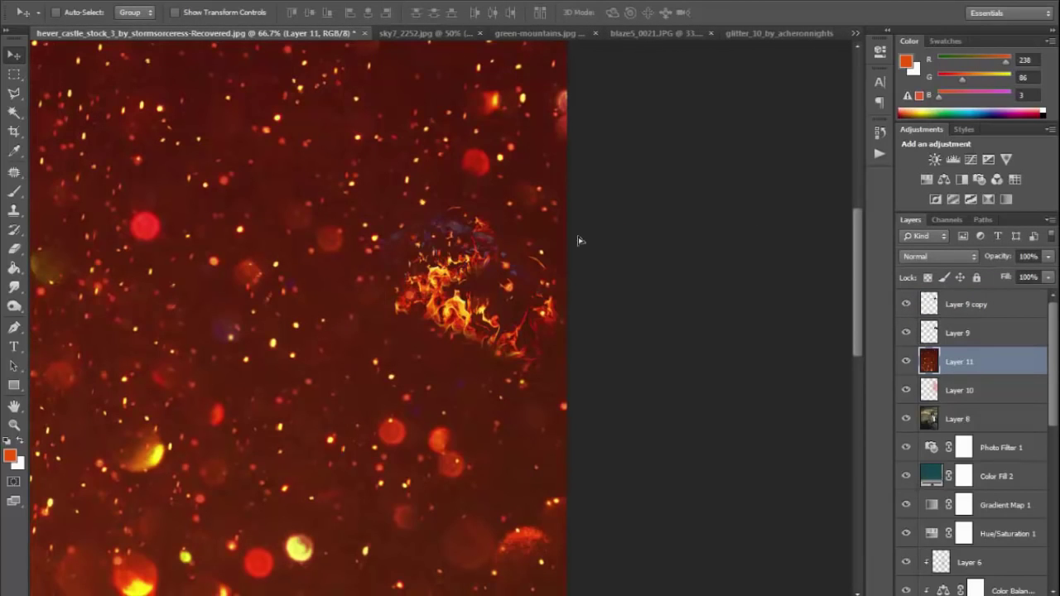
pyautogui.click(950, 256)
pyautogui.click(928, 96)
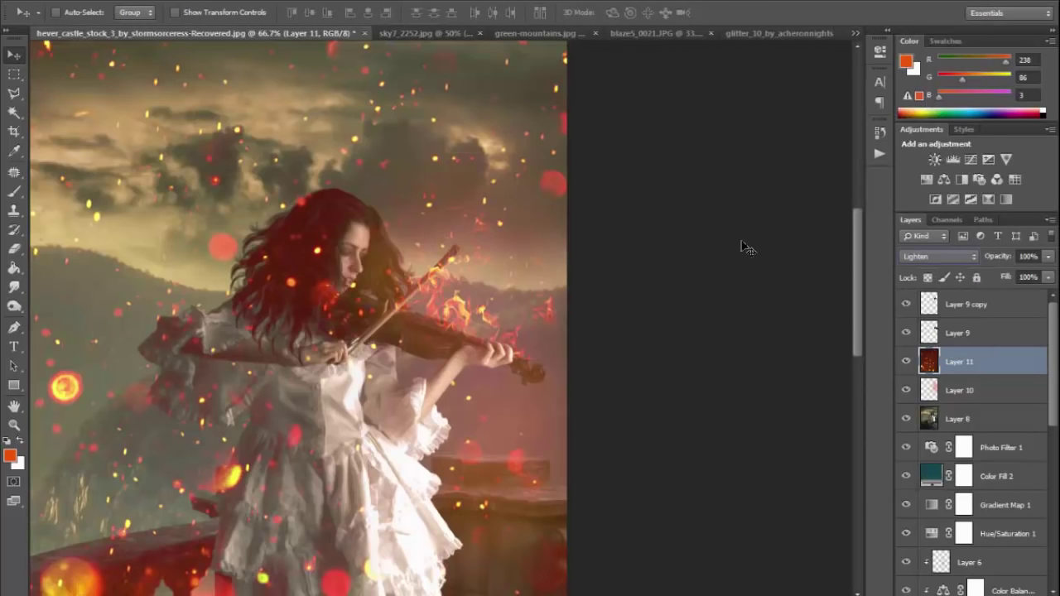
pyautogui.hotkey('ctrl', '-')
pyautogui.hotkey('ctrl', '-')
# Scale the glitter layer to about 24% and place it over the girl's hair, violin and dress.
pyautogui.hotkey('ctrl', 't')
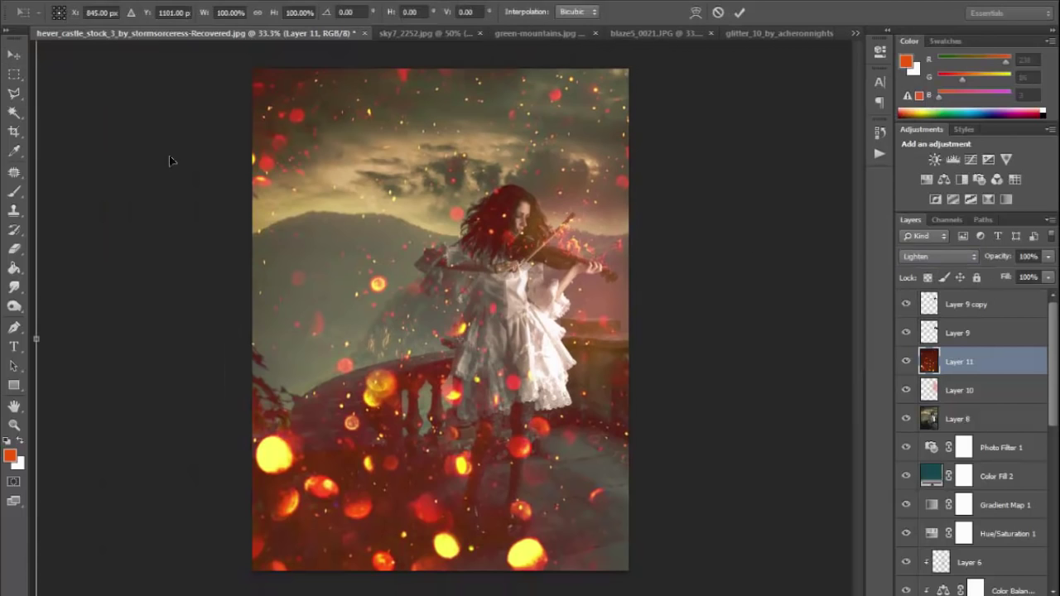
pyautogui.moveTo(174, 162)
pyautogui.mouseDown()
pyautogui.moveTo(527, 503)
pyautogui.moveTo(672, 179)
pyautogui.mouseUp()
pyautogui.moveTo(719, 119)
pyautogui.mouseDown()
pyautogui.moveTo(606, 157)
pyautogui.moveTo(617, 168)
pyautogui.moveTo(605, 129)
pyautogui.moveTo(652, 120)
pyautogui.moveTo(629, 98)
pyautogui.mouseUp()
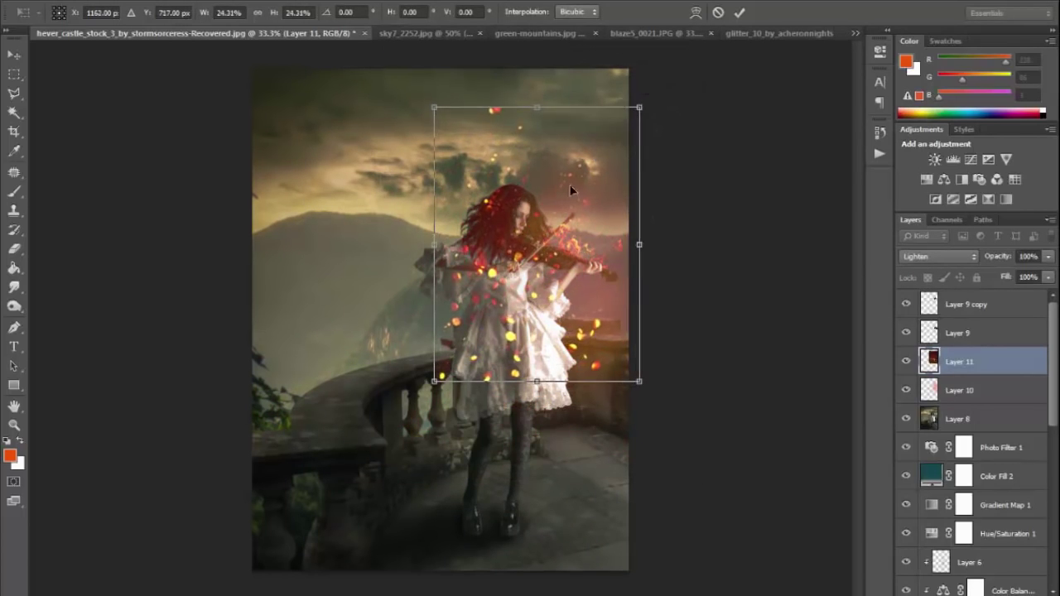
pyautogui.moveTo(515, 153); pyautogui.dragTo(534, 137)
pyautogui.press('Return')
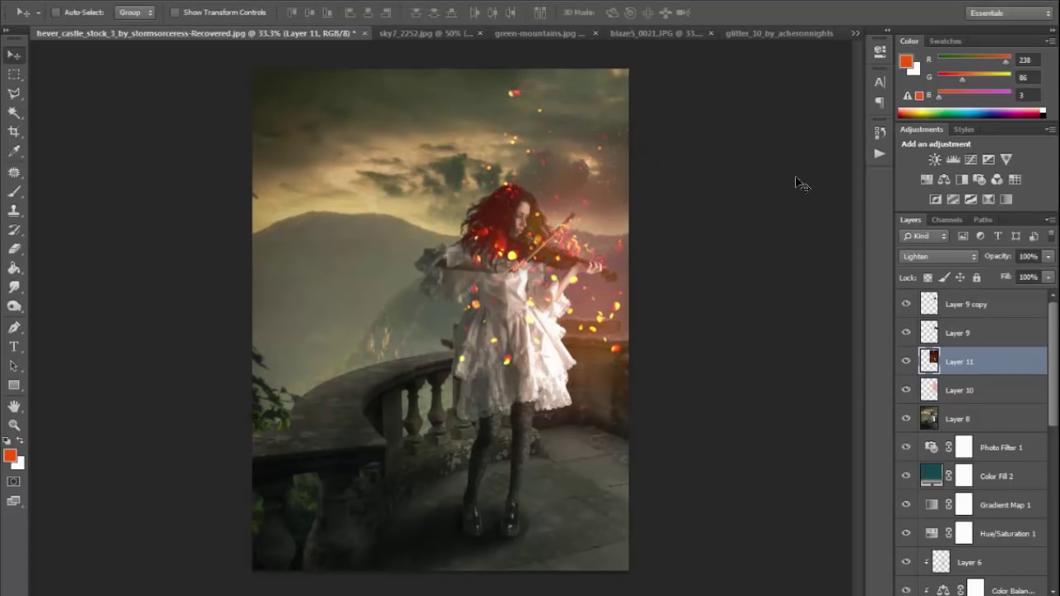
pyautogui.hotkey('ctrl', '+')
# Erase glitter sparks from the girl's hair, chest, dress and the sky with a 400 eraser.
pyautogui.click(14, 249)
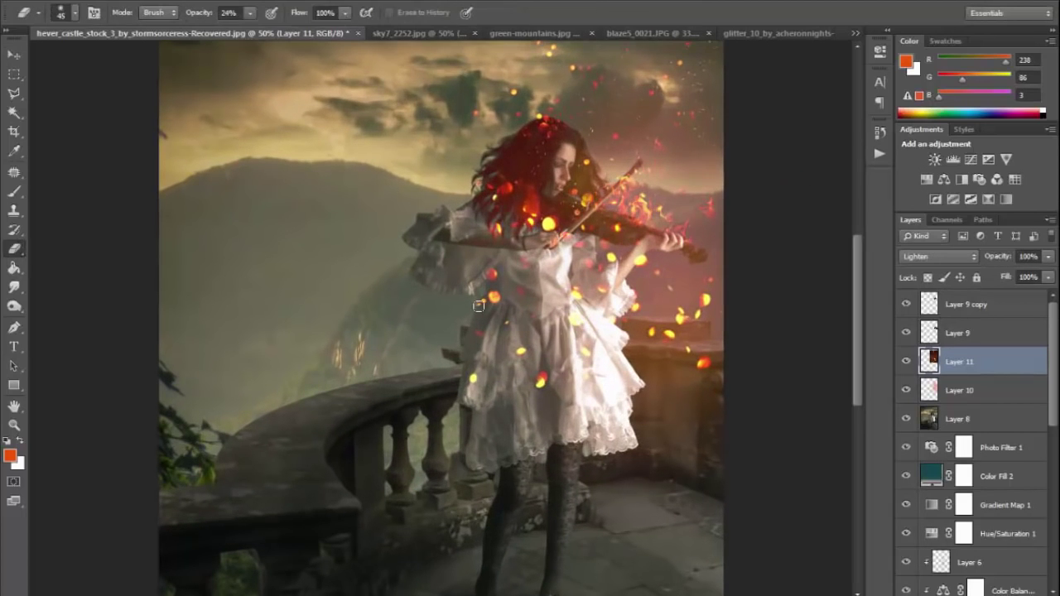
pyautogui.press(']')
pyautogui.press(']')
pyautogui.press(']')
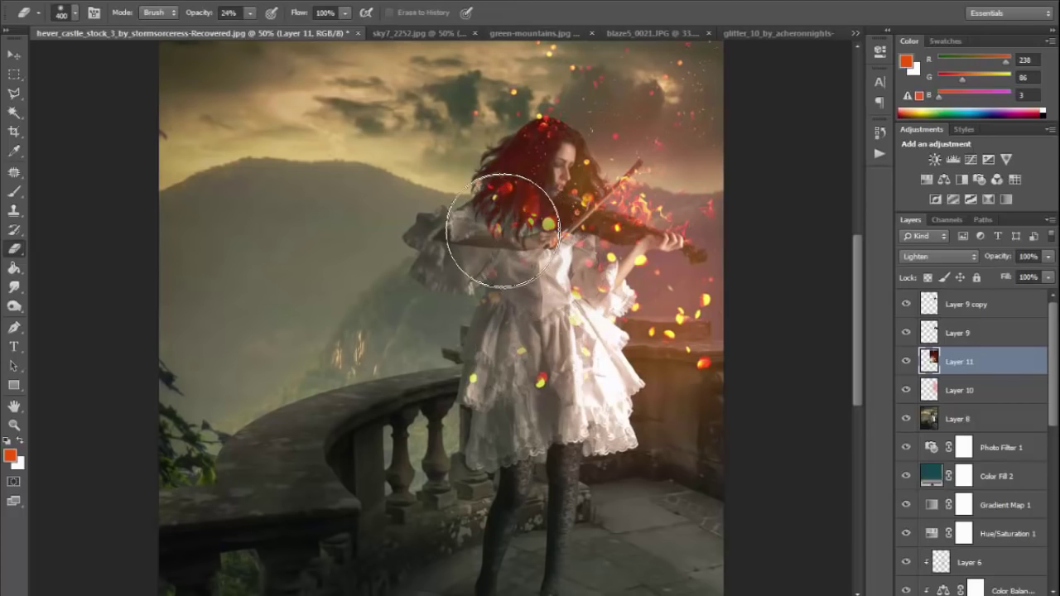
pyautogui.moveTo(472, 279)
pyautogui.mouseDown()
pyautogui.moveTo(555, 344)
pyautogui.moveTo(558, 300)
pyautogui.moveTo(515, 393)
pyautogui.moveTo(450, 332)
pyautogui.moveTo(690, 303)
pyautogui.mouseUp()
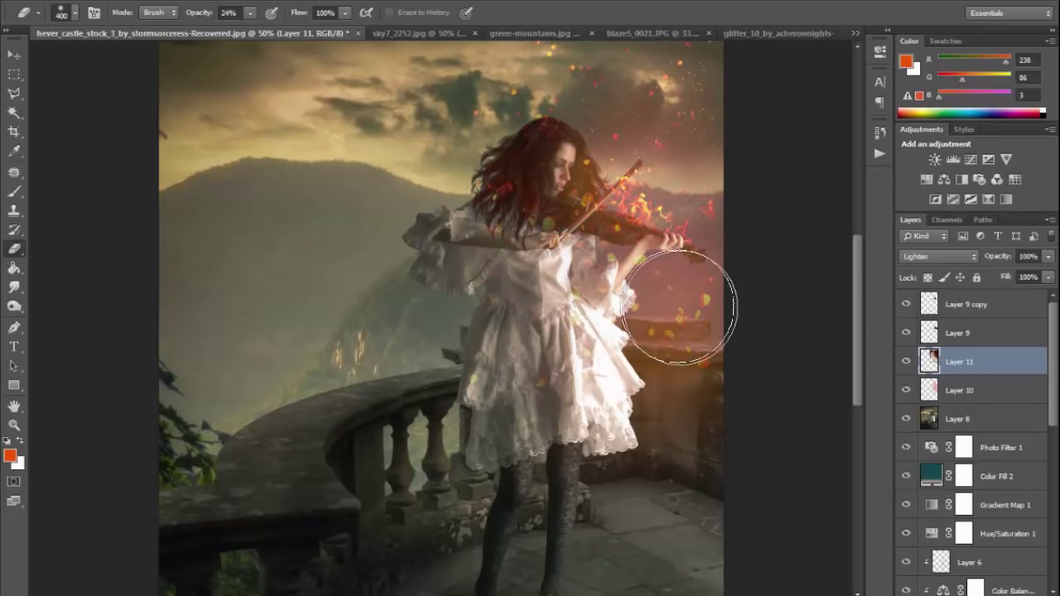
pyautogui.moveTo(249, 13); pyautogui.dragTo(254, 26)
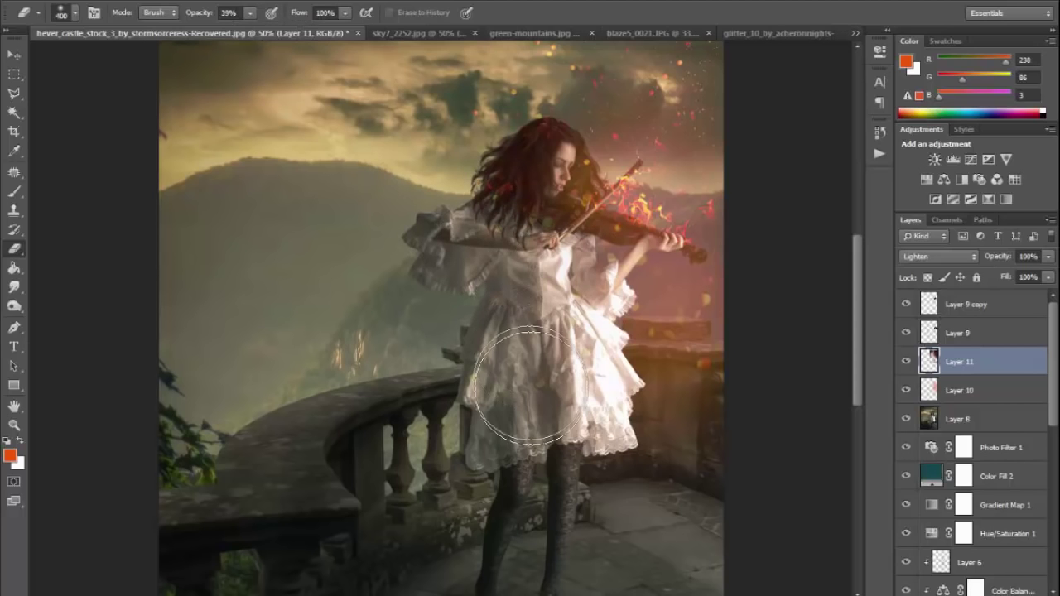
pyautogui.scroll(5, 662, 378)
pyautogui.scroll(1, 426, 236)
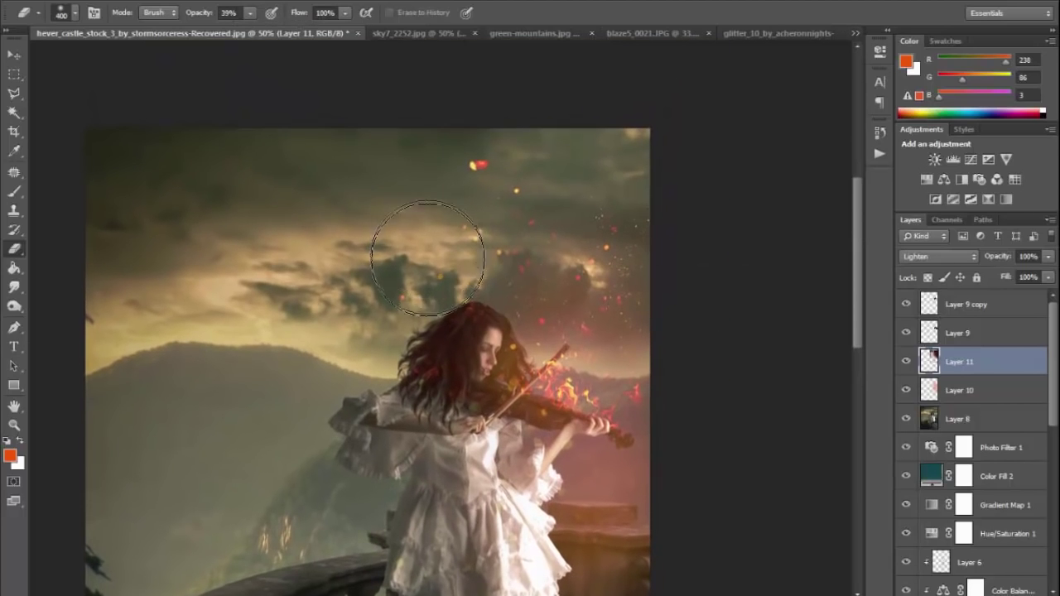
pyautogui.moveTo(492, 178); pyautogui.dragTo(530, 166)
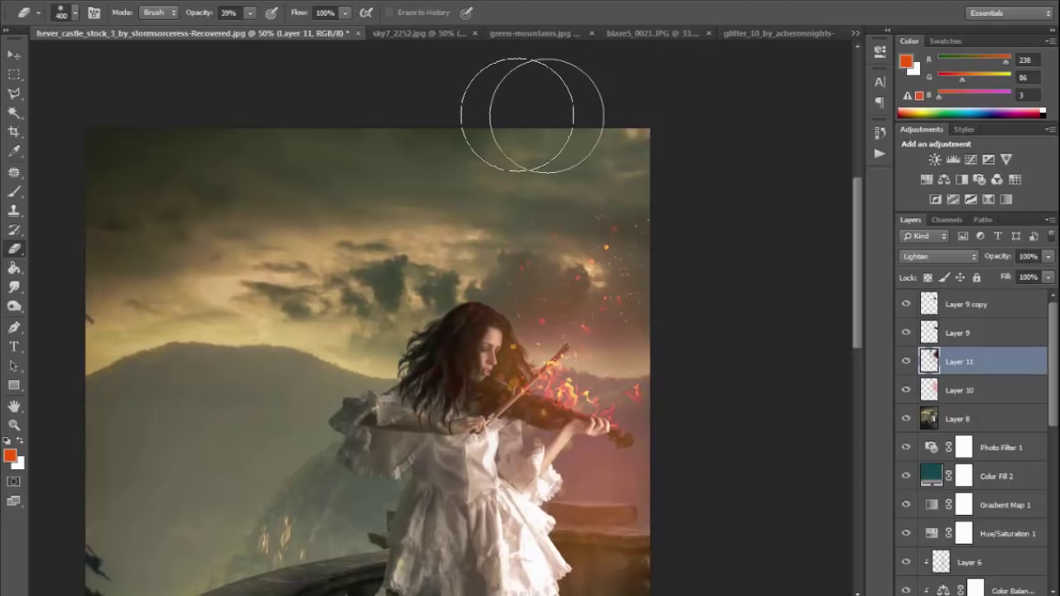
pyautogui.hotkey('ctrl', '-')
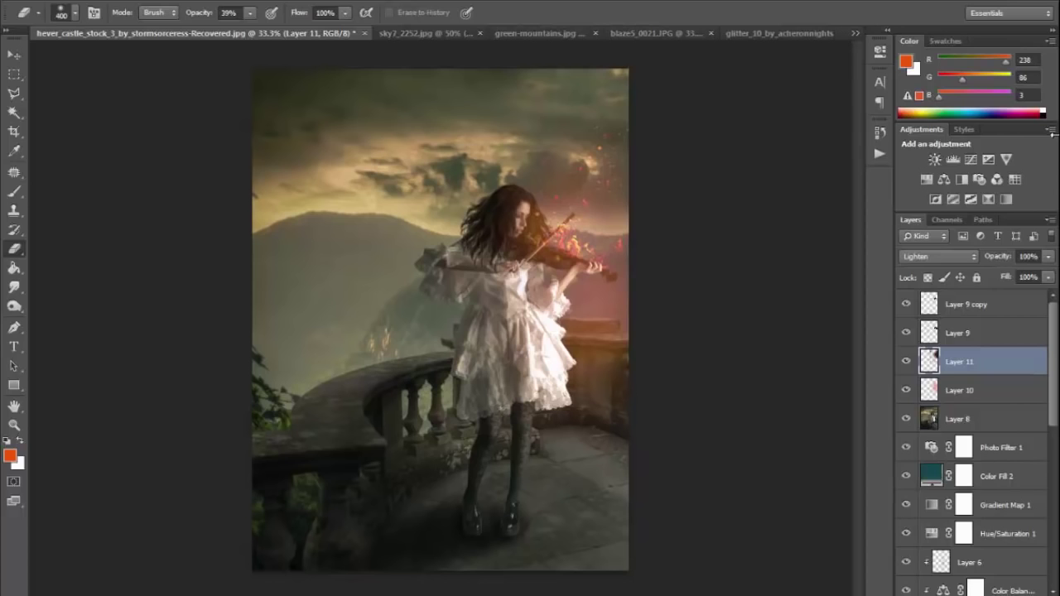
# Compare Layer 10's glow on and off and lower its opacity to 54%.
pyautogui.click(906, 389)
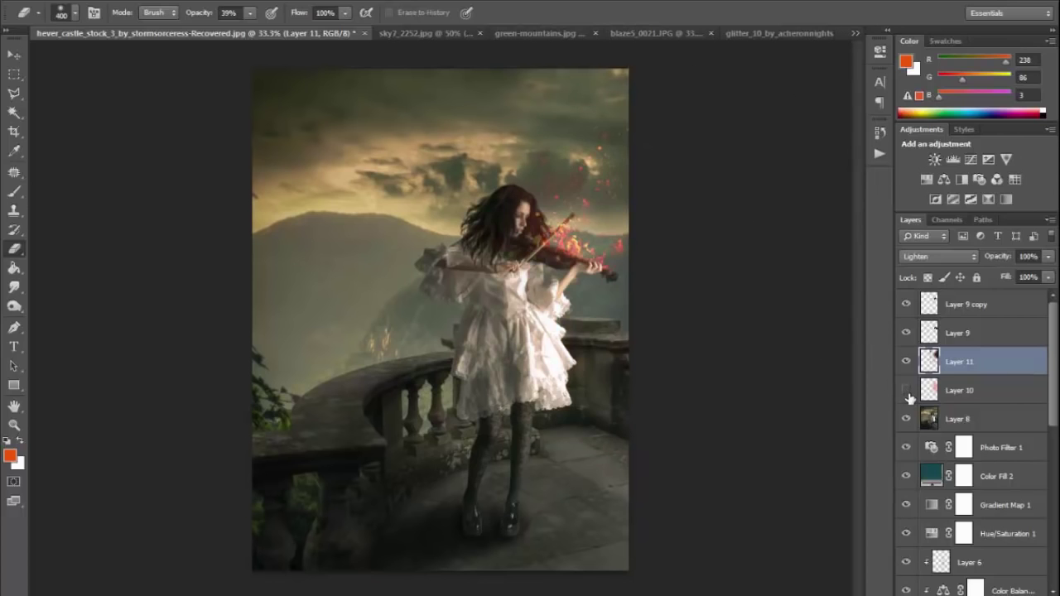
pyautogui.click(907, 394)
pyautogui.click(907, 394)
pyautogui.click(907, 394)
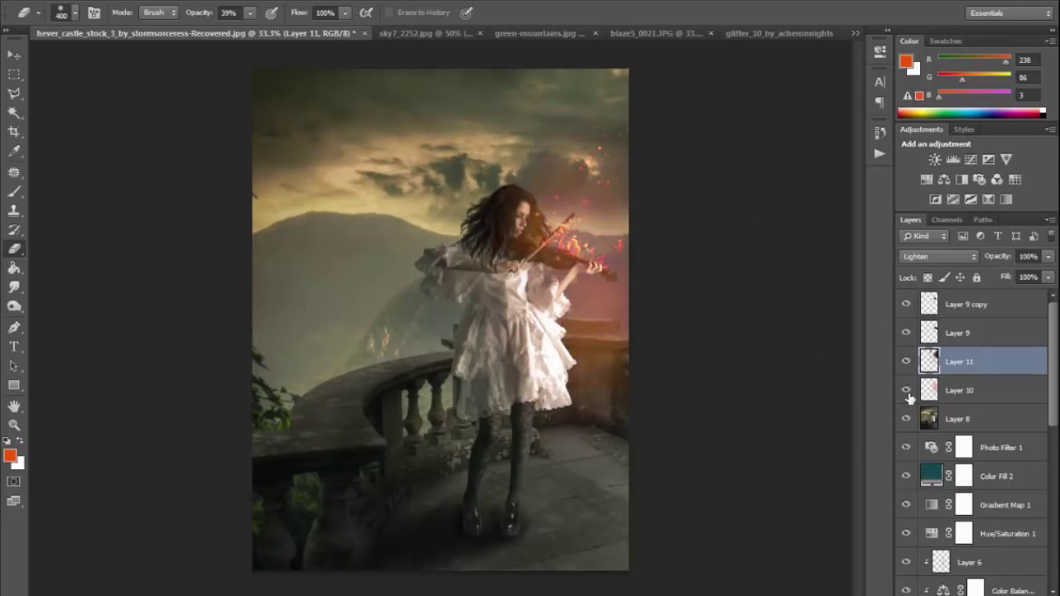
pyautogui.click(997, 395)
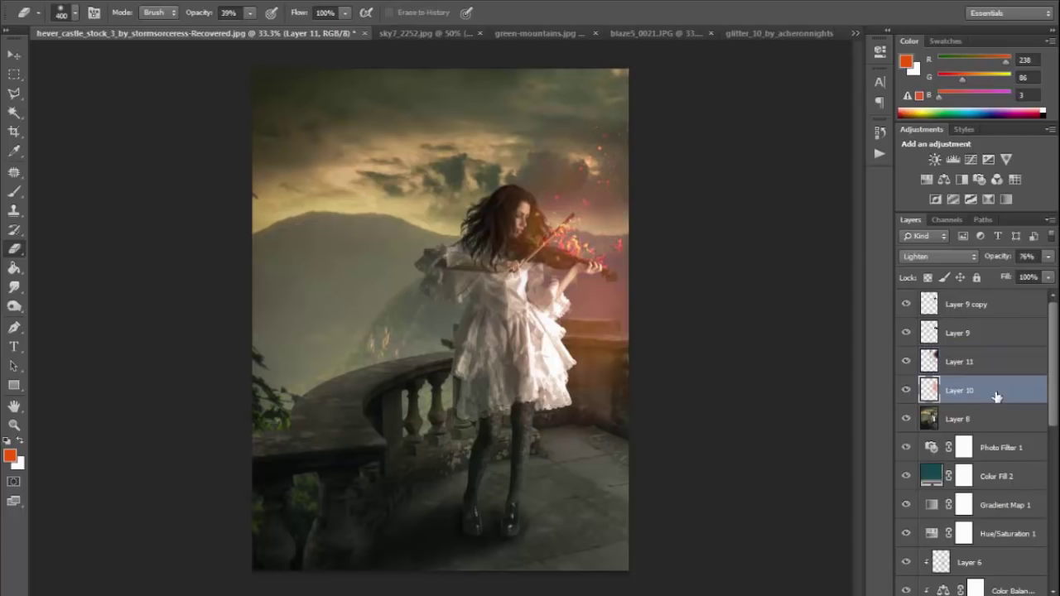
pyautogui.click(1047, 278)
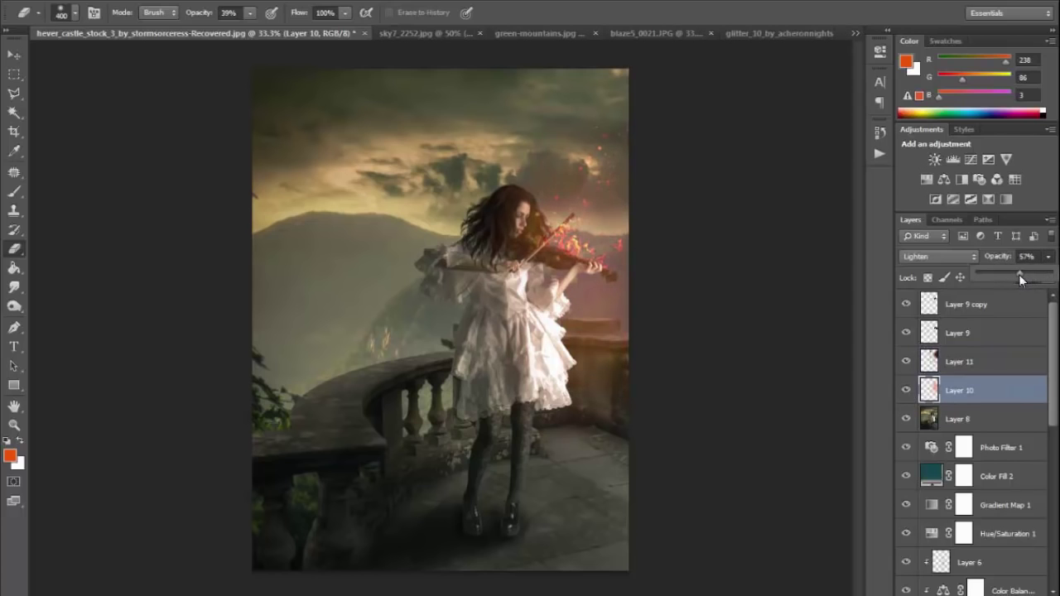
pyautogui.click(906, 395)
pyautogui.click(905, 394)
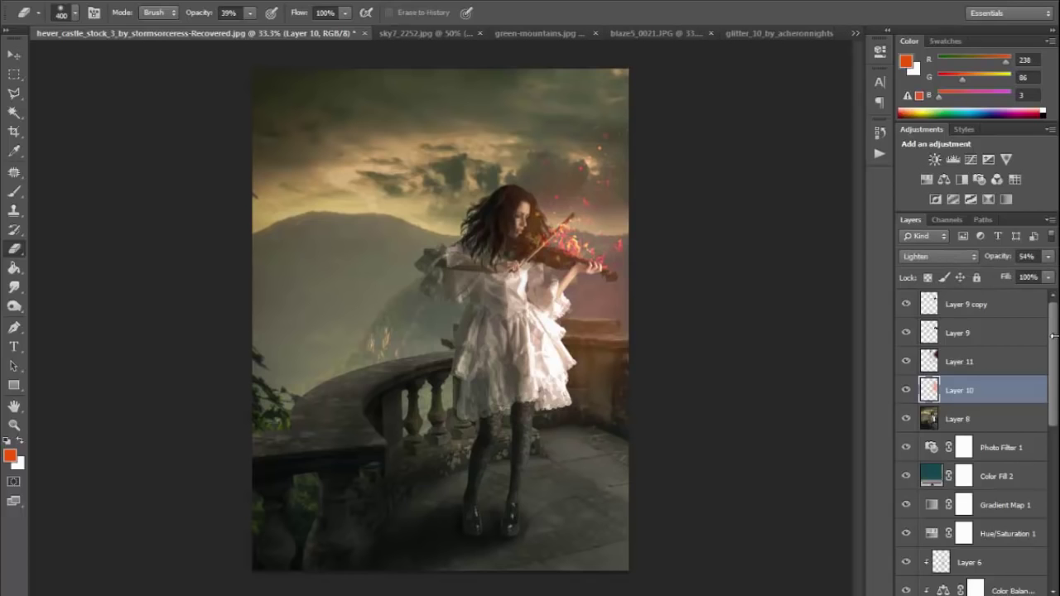
pyautogui.click(17, 55)
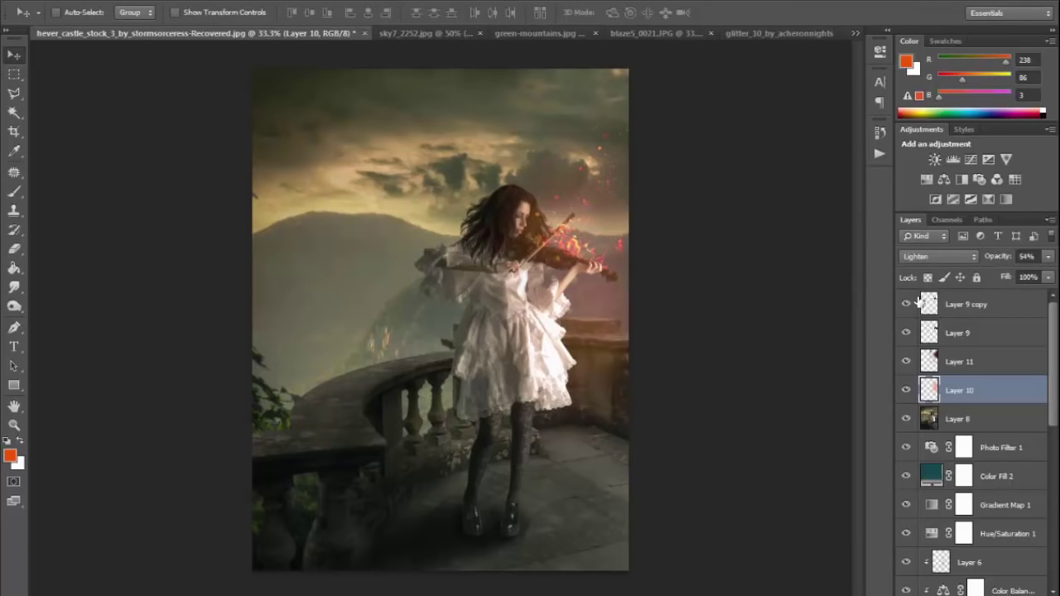
# Duplicate Layer 11, rotate the copy about -67° and place it over the sky.
pyautogui.click(940, 367)
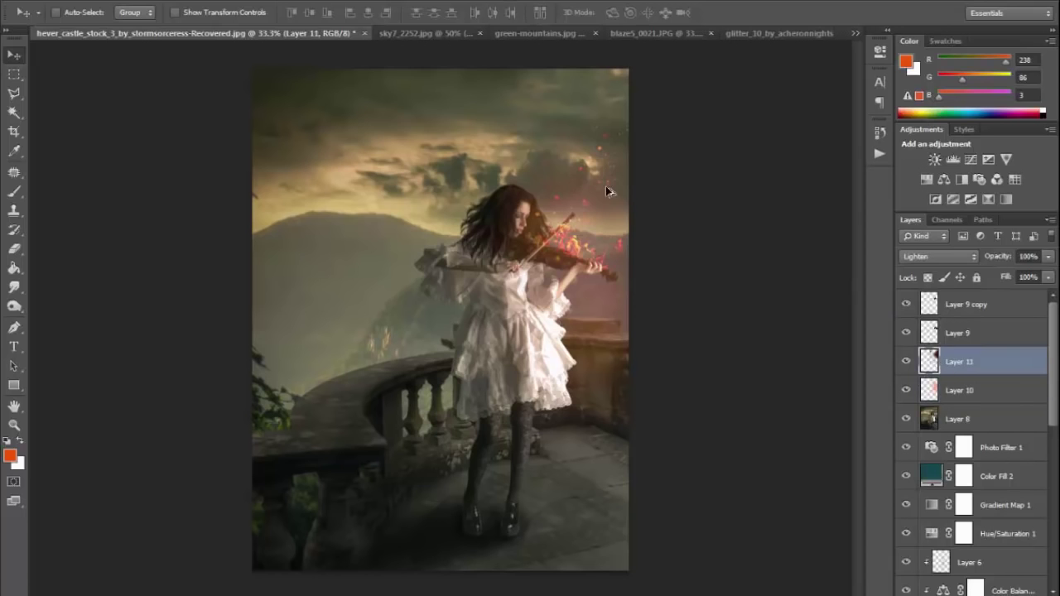
pyautogui.moveTo(605, 186); pyautogui.dragTo(591, 164)
pyautogui.hotkey('ctrl', 't')
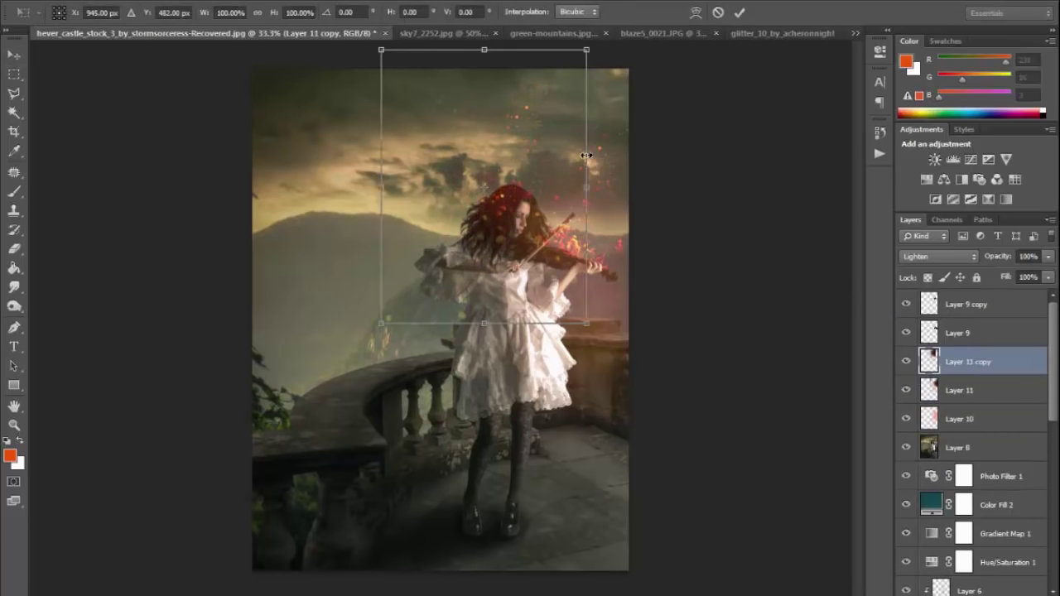
pyautogui.moveTo(662, 99); pyautogui.dragTo(687, 149)
pyautogui.moveTo(572, 202); pyautogui.dragTo(583, 216)
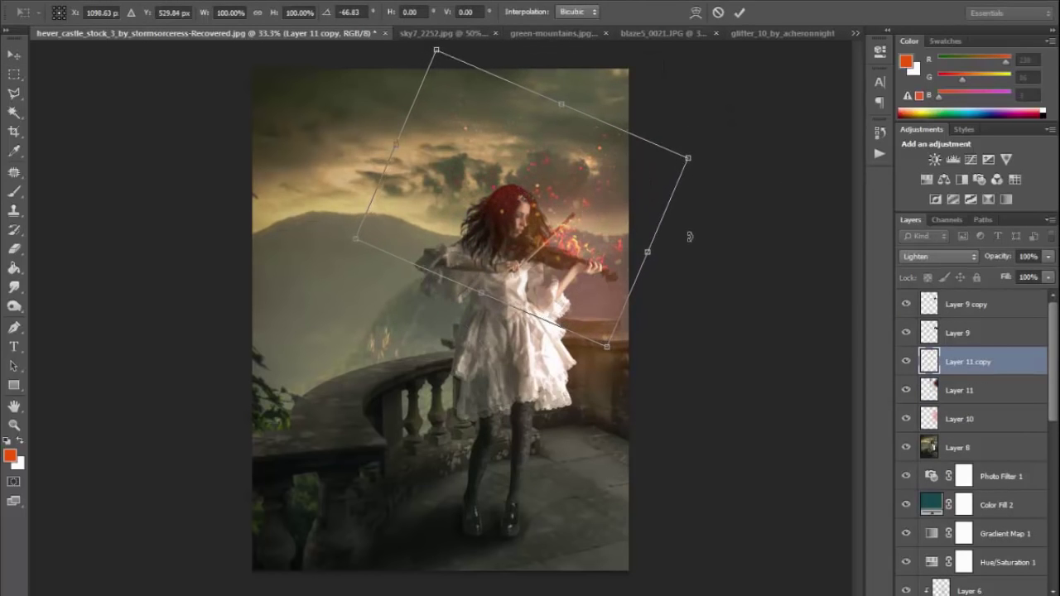
pyautogui.press('Return')
pyautogui.hotkey('ctrl', '+')
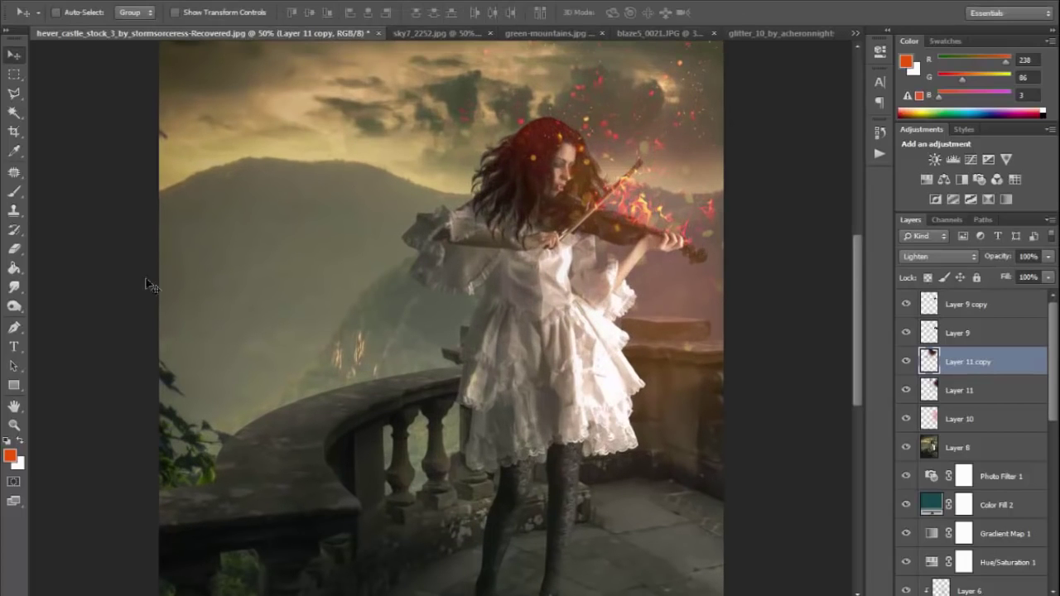
pyautogui.click(13, 250)
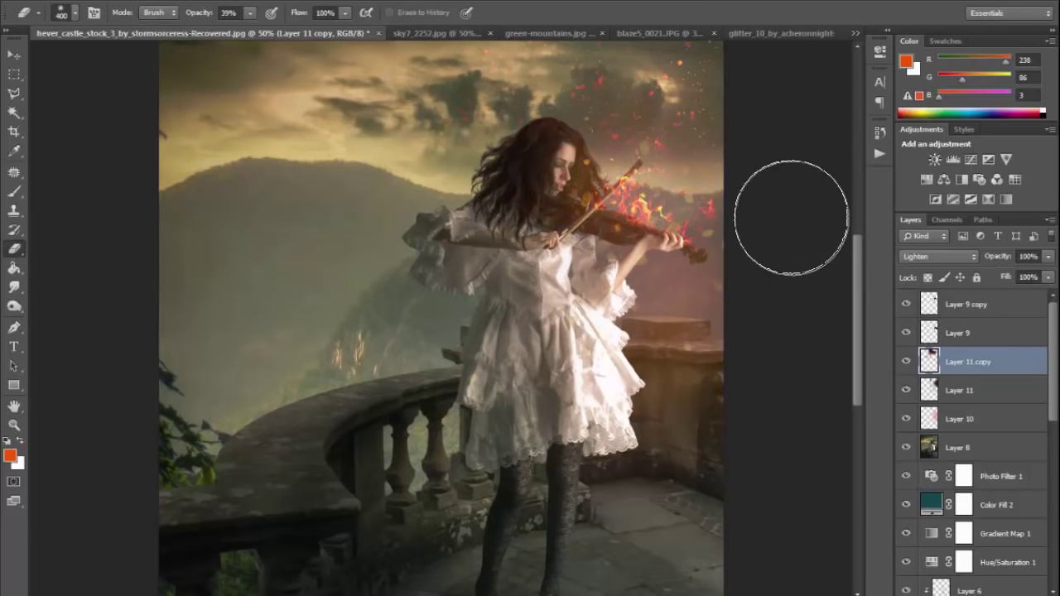
# Zoom out to view the embers clustered around the flaming violin.
pyautogui.hotkey('ctrl', '-')
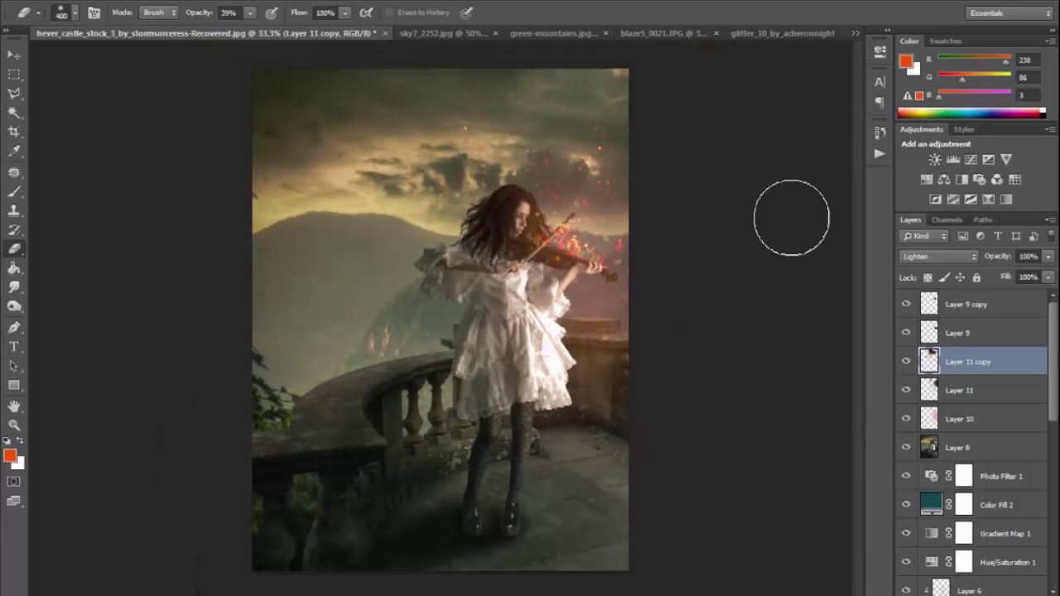